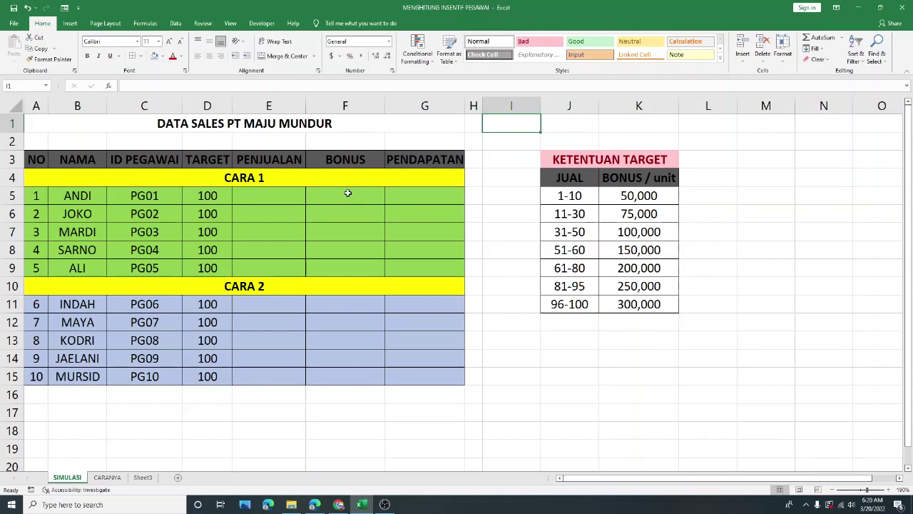
- Examine the employee names in both groups and the PENJUALAN, BONUS and PENDAPATAN columns of the sales table
{"action": "left_click_drag", "start_coordinate": [58, 199], "coordinate": [79, 265]}
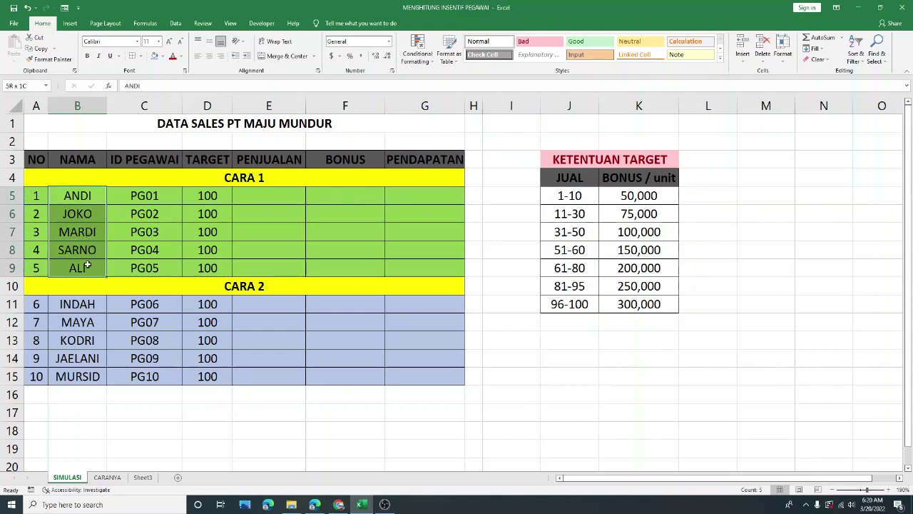
{"action": "left_click_drag", "start_coordinate": [75, 305], "coordinate": [83, 370]}
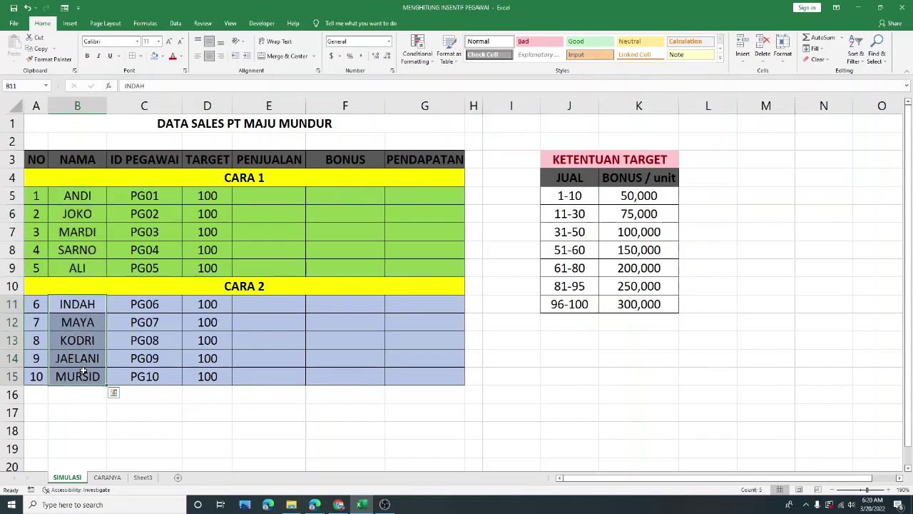
{"action": "left_click", "coordinate": [98, 200]}
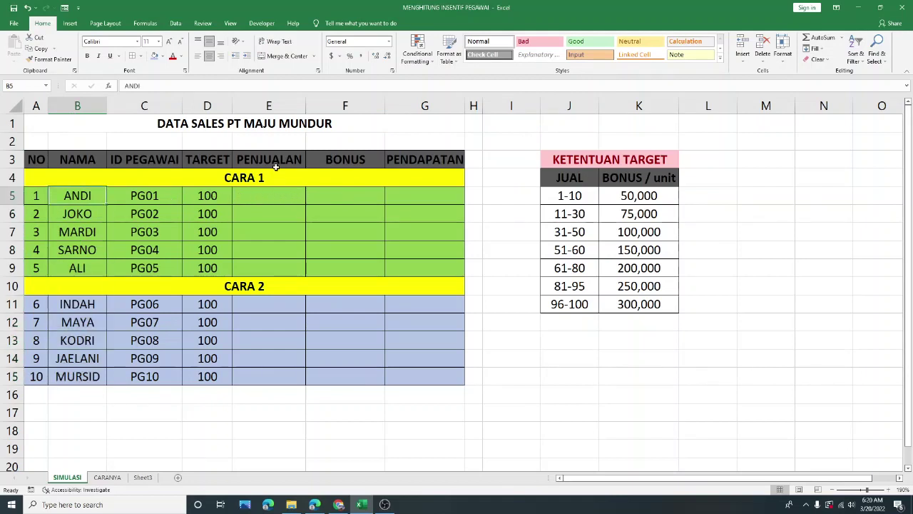
{"action": "left_click", "coordinate": [277, 197]}
{"action": "left_click", "coordinate": [278, 217]}
{"action": "left_click", "coordinate": [277, 232]}
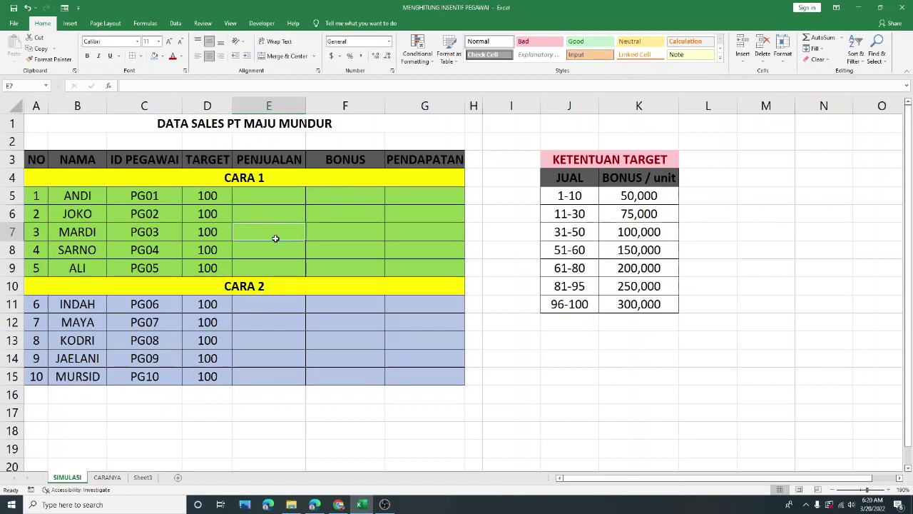
{"action": "left_click", "coordinate": [275, 251]}
{"action": "left_click", "coordinate": [276, 267]}
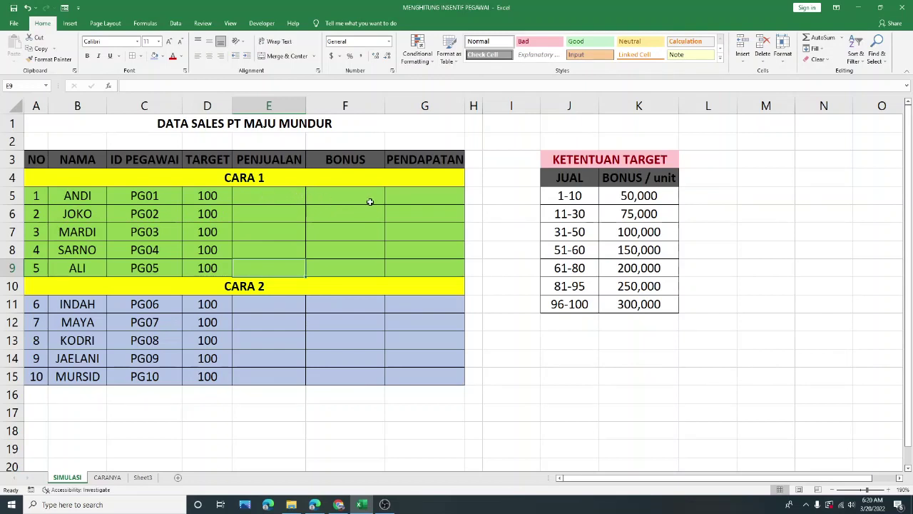
{"action": "left_click_drag", "start_coordinate": [358, 160], "coordinate": [358, 350]}
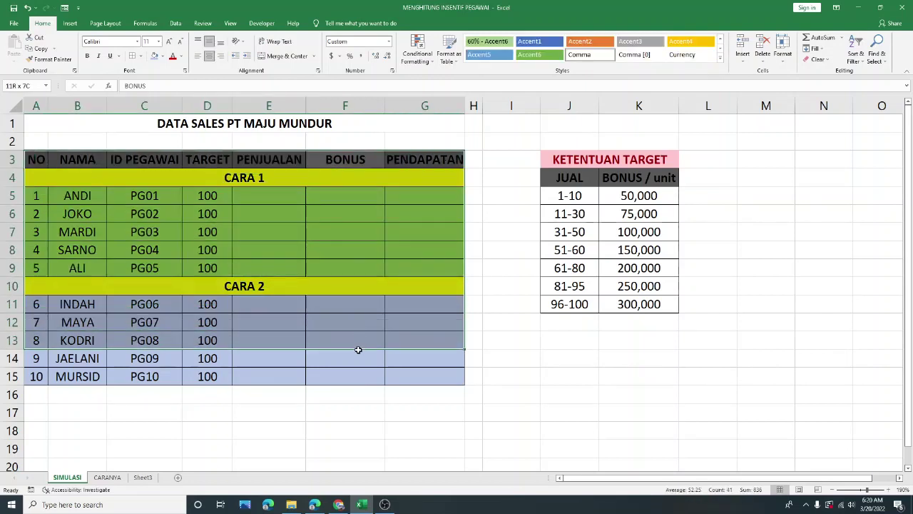
{"action": "left_click", "coordinate": [354, 108]}
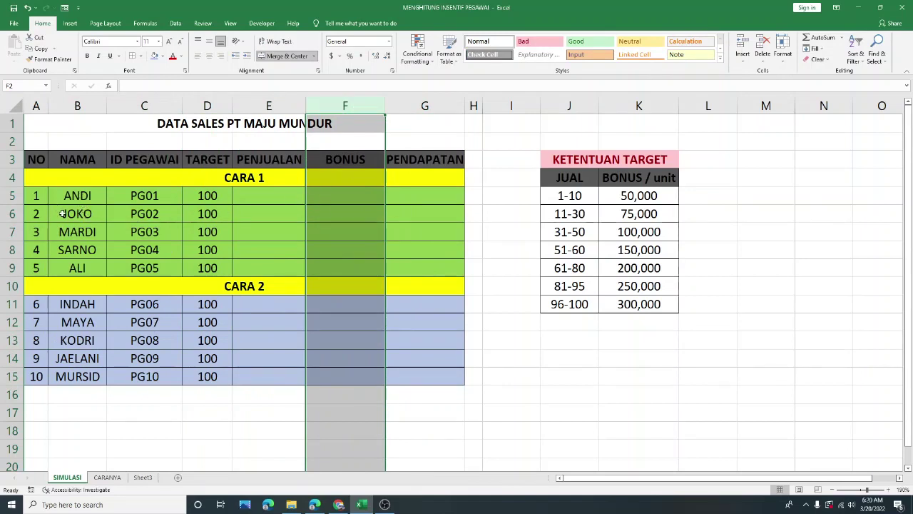
{"action": "left_click", "coordinate": [415, 228]}
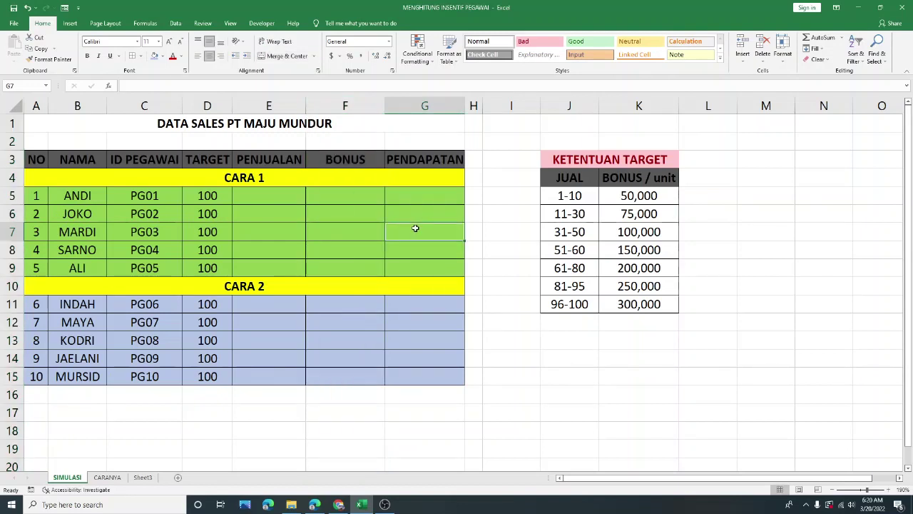
- Enter the heading CARA 1 in cell M3 and narrow the empty column L beside the bonus table
{"action": "left_click", "coordinate": [766, 161]}
{"action": "type", "text": "CARA 1"}
{"action": "key", "text": "Return"}
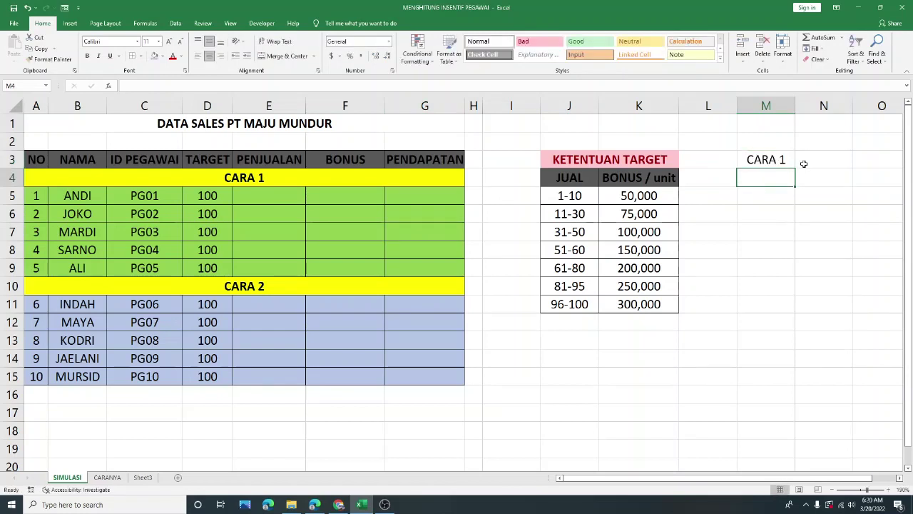
{"action": "left_click", "coordinate": [722, 106]}
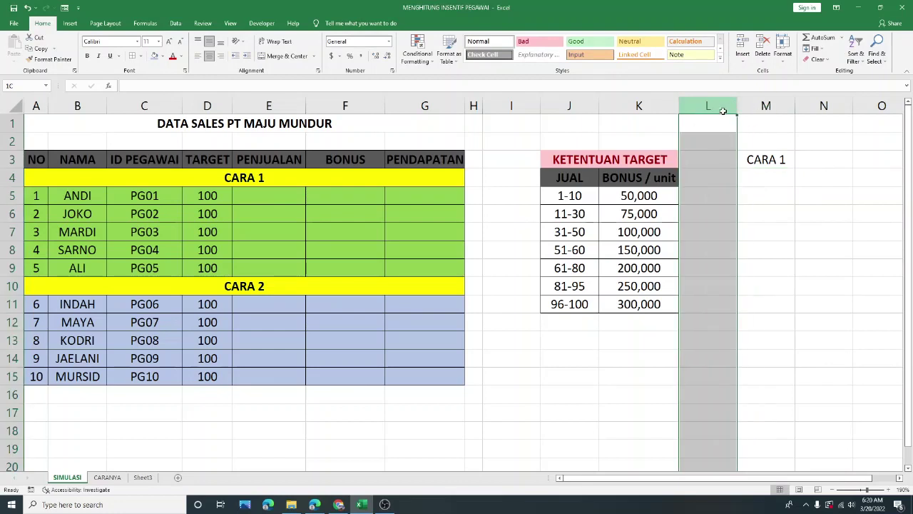
{"action": "left_click_drag", "start_coordinate": [737, 105], "coordinate": [702, 105]}
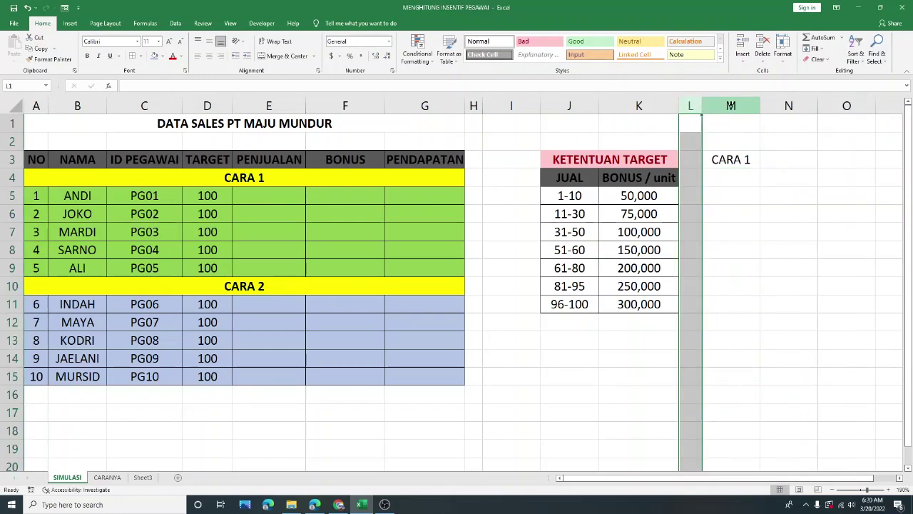
- Enter the left-aligned note "RUMUS LOGIKA (IF + AND)" in cell M4 under the CARA 1 heading
{"action": "left_click", "coordinate": [731, 177]}
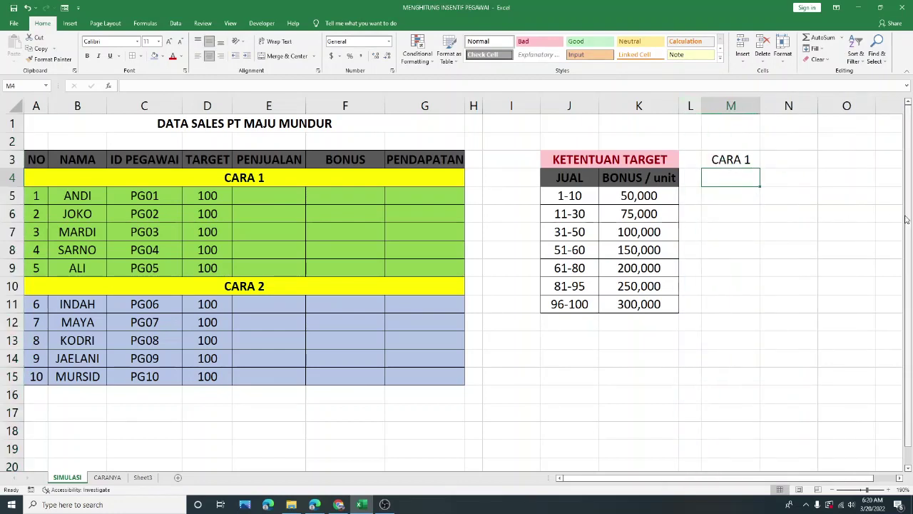
{"action": "type", "text": "RUMUS LOGIKA"}
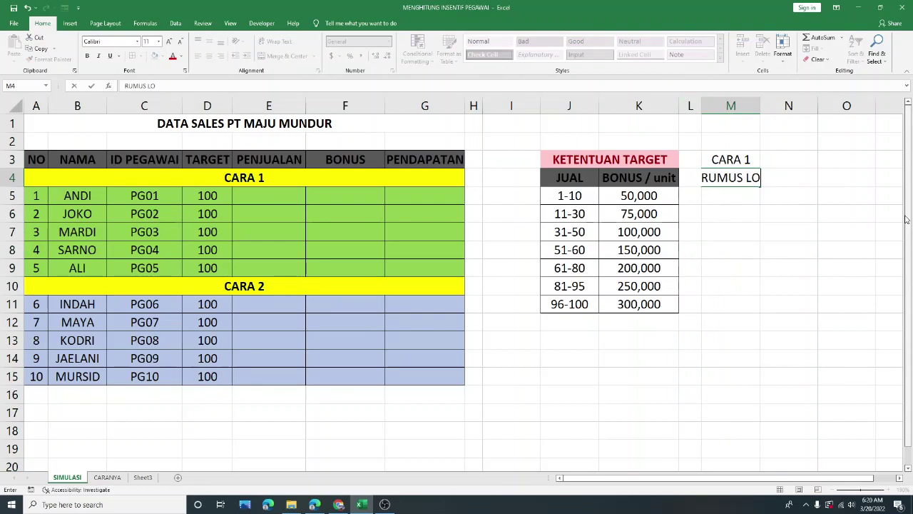
{"action": "left_click", "coordinate": [781, 232]}
{"action": "left_click", "coordinate": [720, 178]}
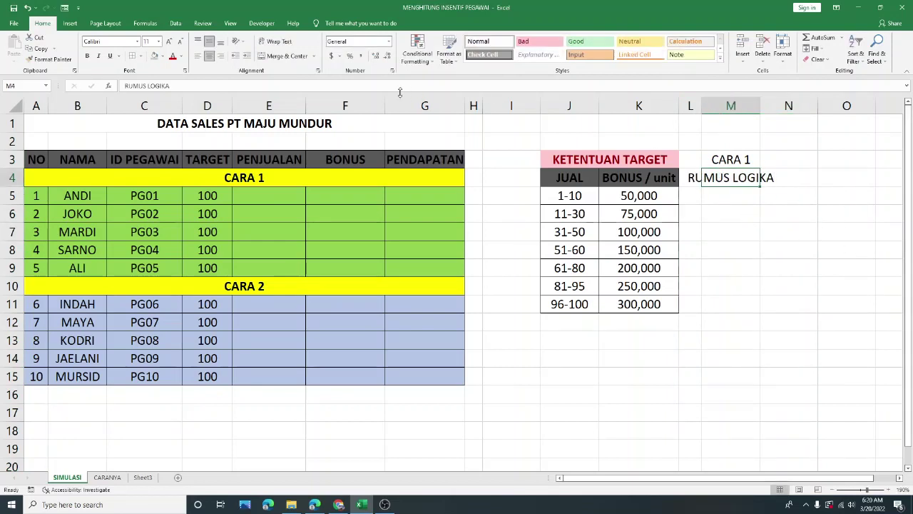
{"action": "left_click", "coordinate": [198, 56]}
{"action": "double_click", "coordinate": [728, 183]}
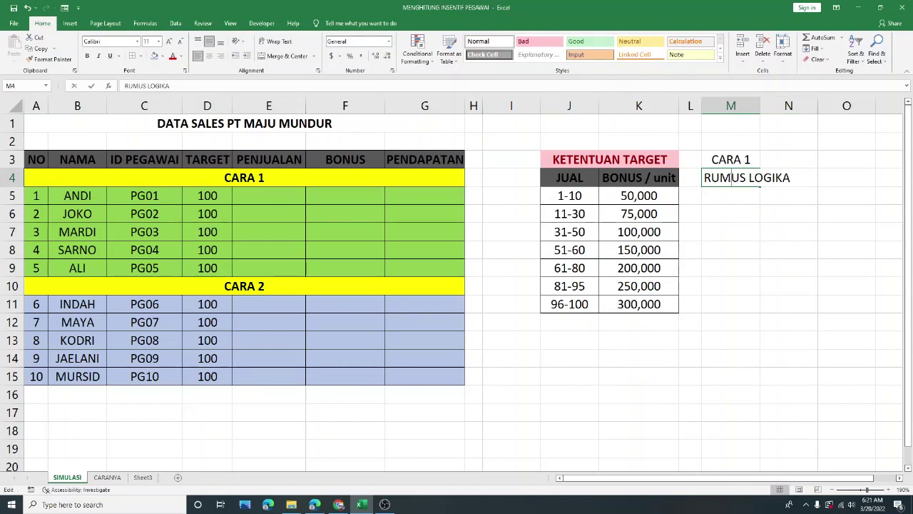
{"action": "left_click", "coordinate": [814, 176]}
{"action": "type", "text": "(IF"}
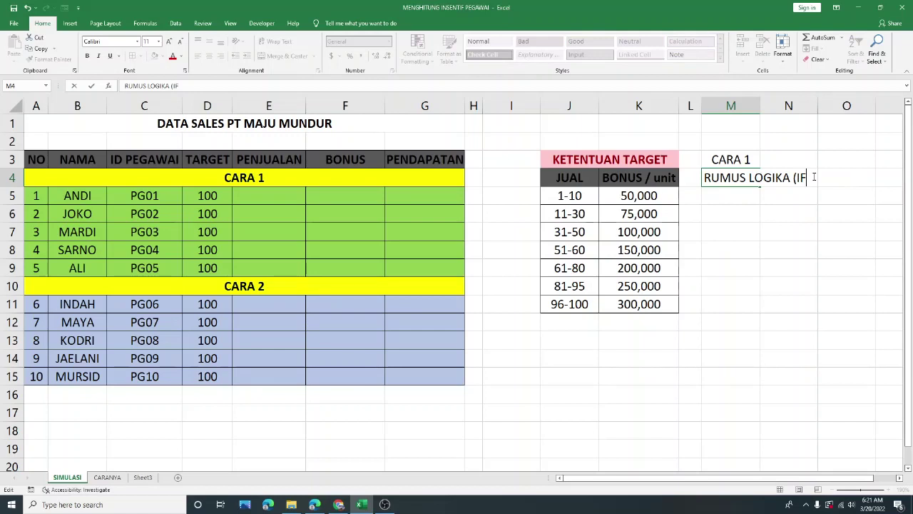
{"action": "type", "text": " + AND"}
{"action": "left_click", "coordinate": [814, 227]}
- Make the CARA 1 heading in cell M3 bold and underlined
{"action": "left_click", "coordinate": [729, 160]}
{"action": "key", "text": "ctrl+b"}
{"action": "key", "text": "ctrl+u"}
- Enter the heading CARA 2 in cell M6, below the first method's note
{"action": "left_click", "coordinate": [743, 216]}
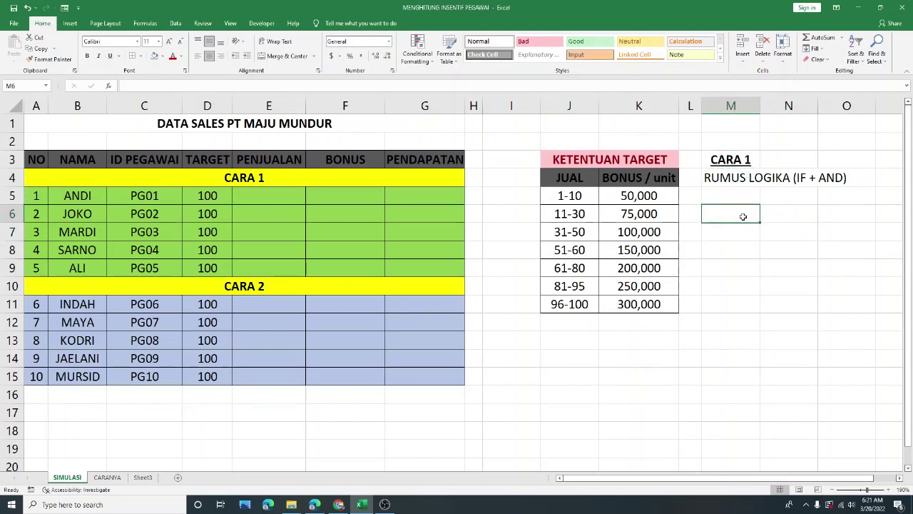
{"action": "type", "text": "CARA 2"}
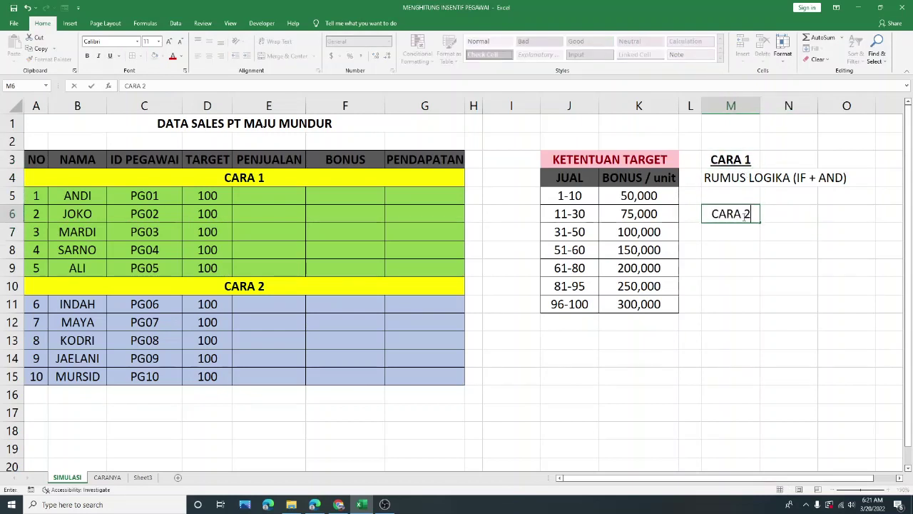
{"action": "key", "text": "Return"}
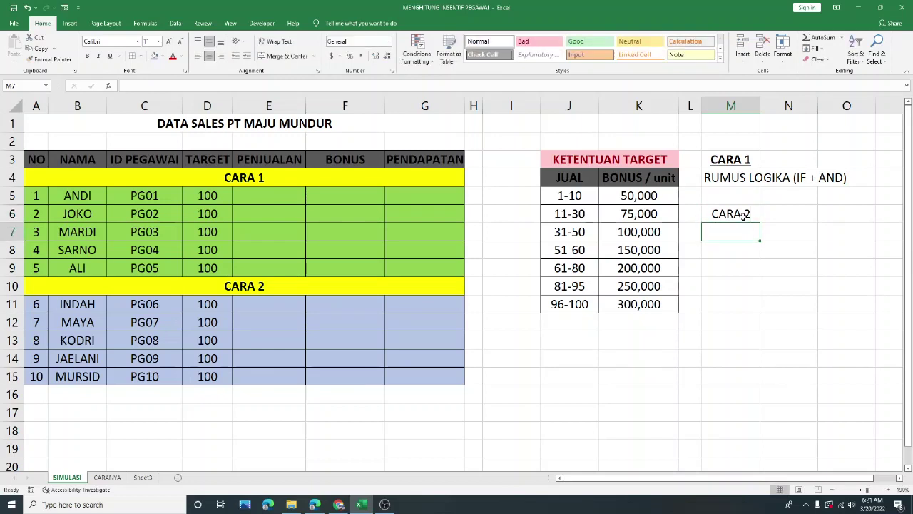
- Enter the note "FUNGSI (VLOOKUP)" in cell M7 and left-align it
{"action": "type", "text": "FUNGHSI"}
{"action": "key", "text": "BackSpace"}
{"action": "key", "text": "BackSpace"}
{"action": "key", "text": "BackSpace"}
{"action": "type", "text": "SI "}
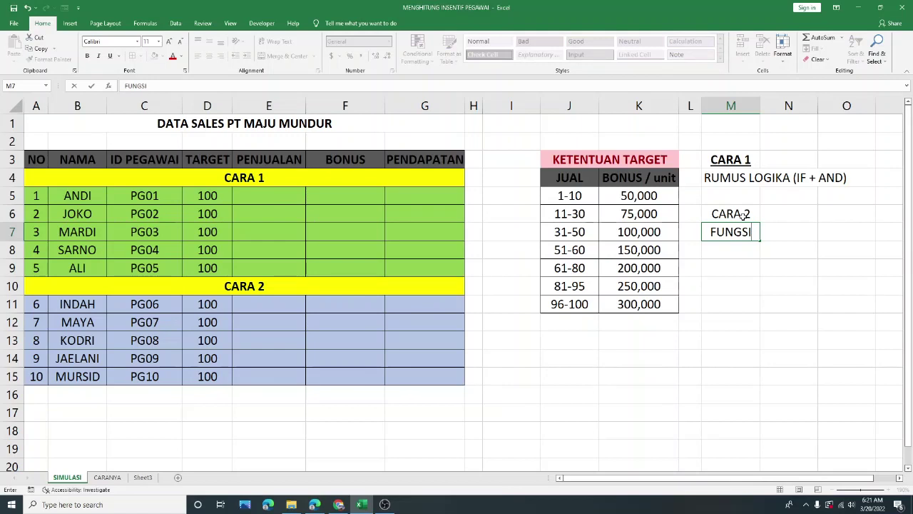
{"action": "type", "text": "(VLOOK"}
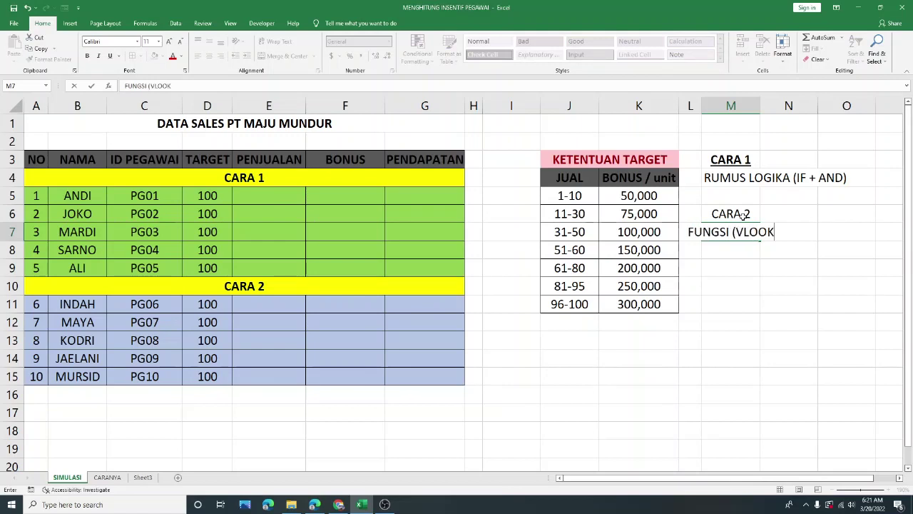
{"action": "type", "text": "UP)"}
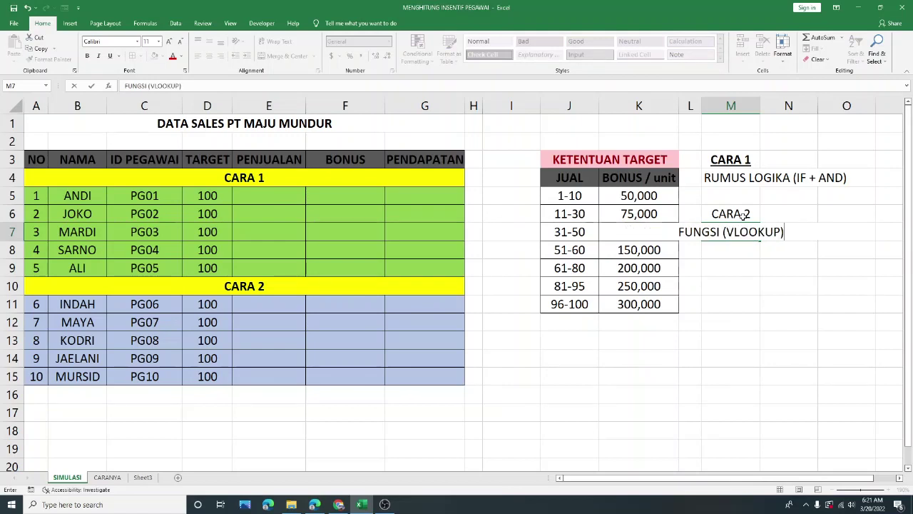
{"action": "left_click", "coordinate": [742, 276]}
{"action": "left_click", "coordinate": [739, 231]}
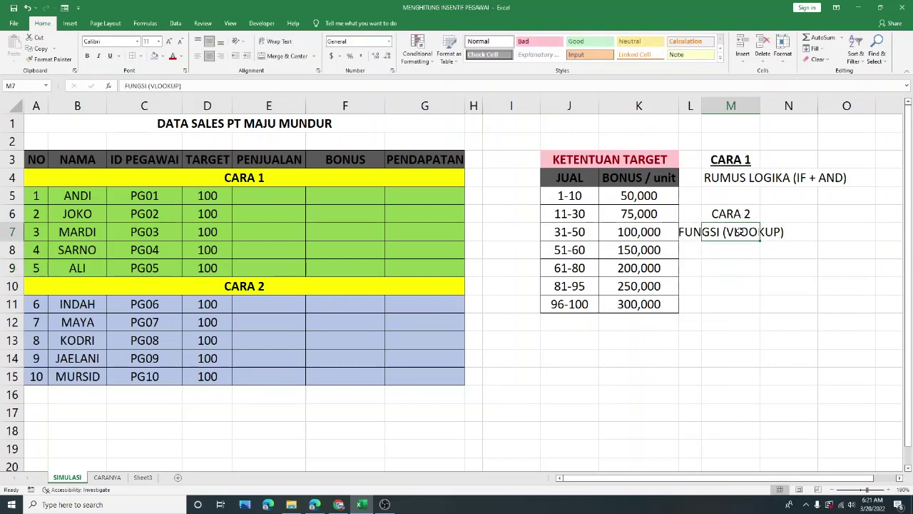
{"action": "left_click", "coordinate": [197, 56]}
- Make the CARA 2 heading in cell M6 bold and underlined
{"action": "left_click", "coordinate": [731, 209]}
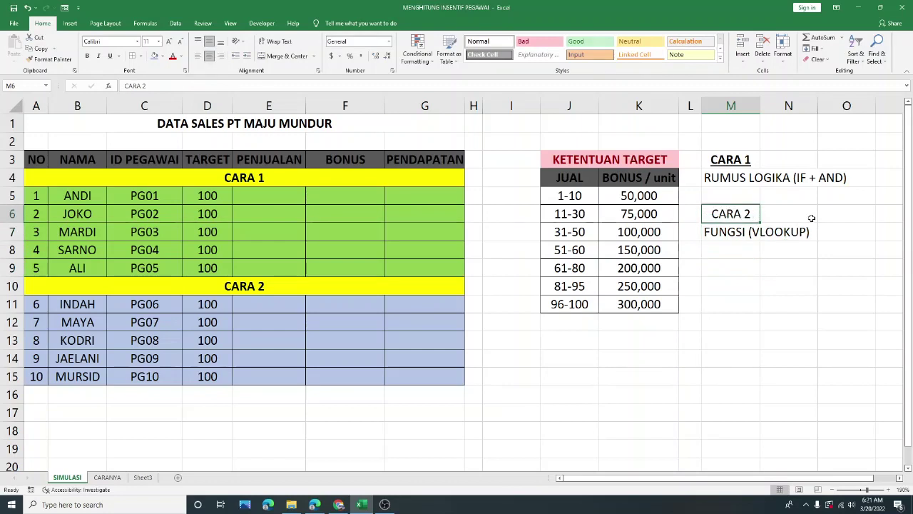
{"action": "key", "text": "ctrl+b"}
{"action": "key", "text": "ctrl+u"}
{"action": "left_click", "coordinate": [800, 280]}
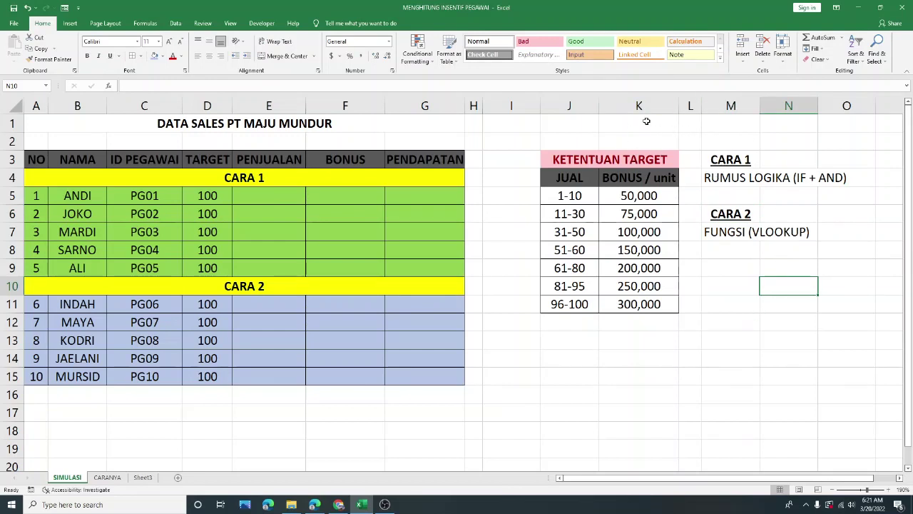
- Review the PENJUALAN, BONUS and PENDAPATAN columns and the notes in column M on the two calculation methods
{"action": "left_click", "coordinate": [345, 105]}
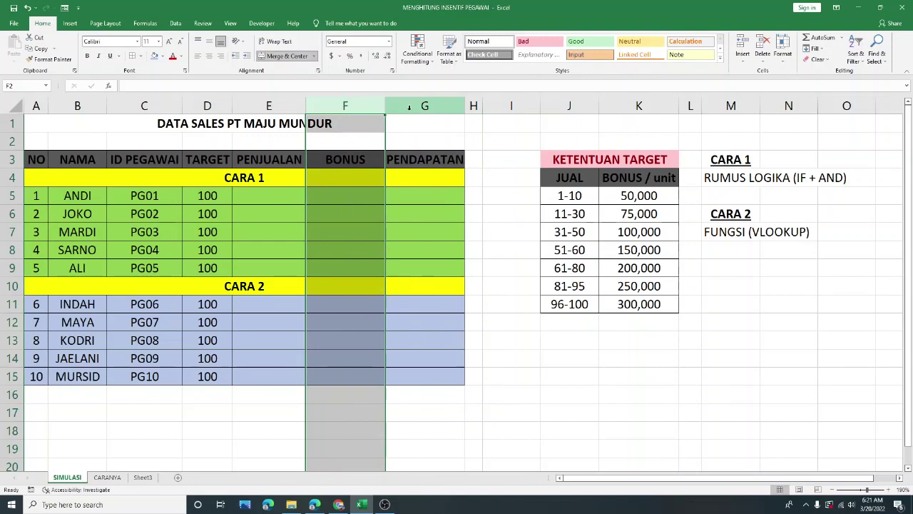
{"action": "left_click", "coordinate": [407, 106]}
{"action": "left_click", "coordinate": [277, 105]}
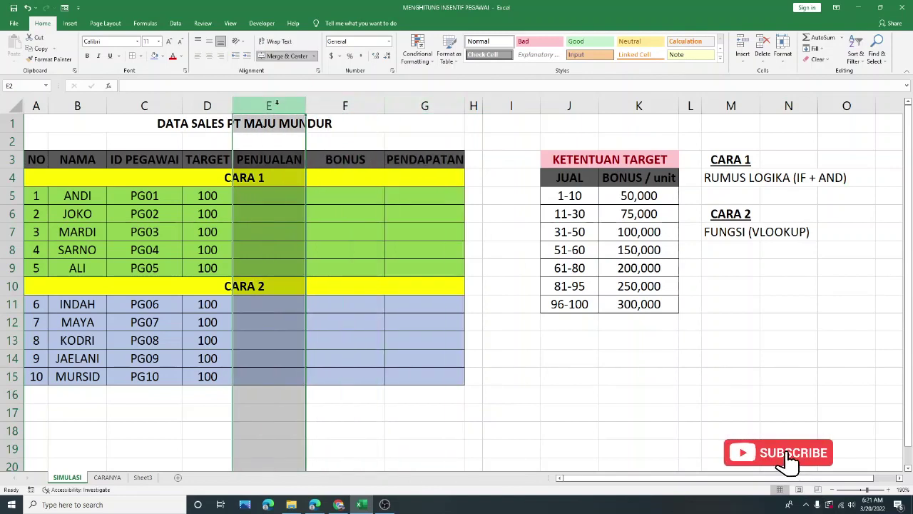
{"action": "left_click", "coordinate": [277, 218]}
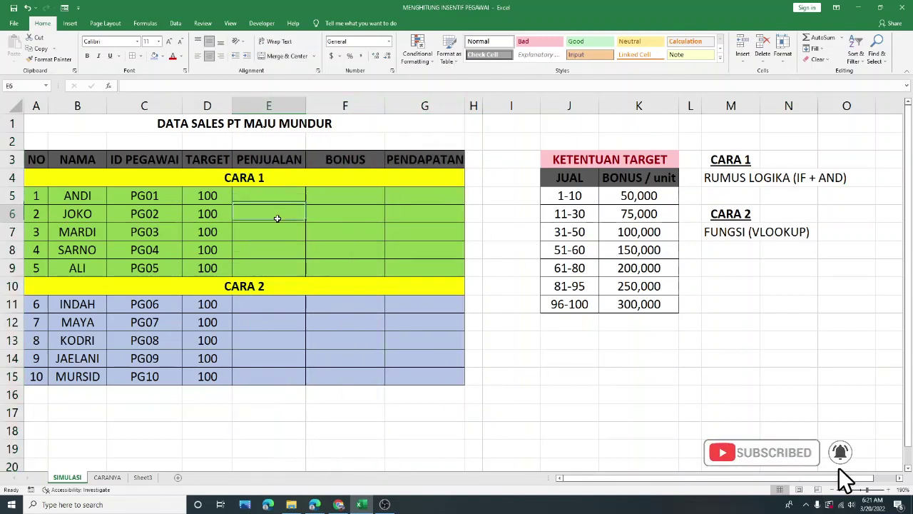
{"action": "left_click", "coordinate": [727, 107]}
{"action": "left_click_drag", "start_coordinate": [728, 173], "coordinate": [824, 177]}
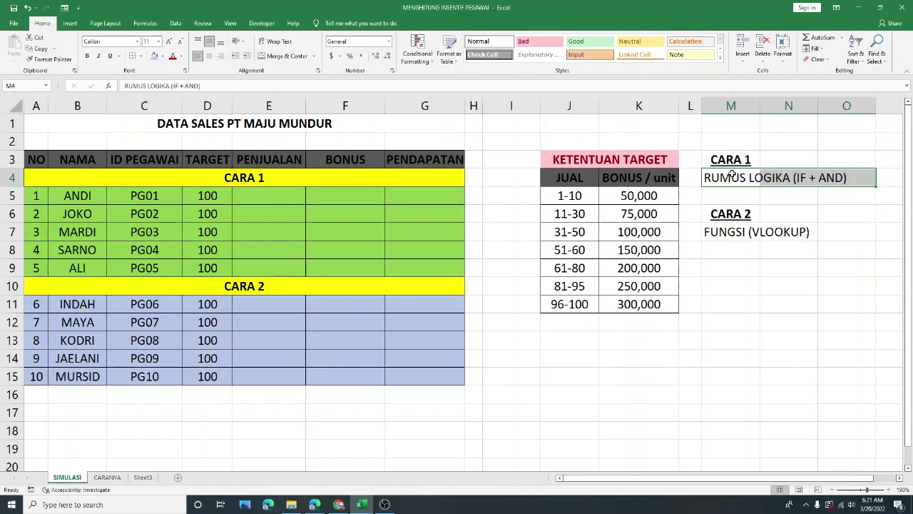
{"action": "left_click", "coordinate": [732, 214]}
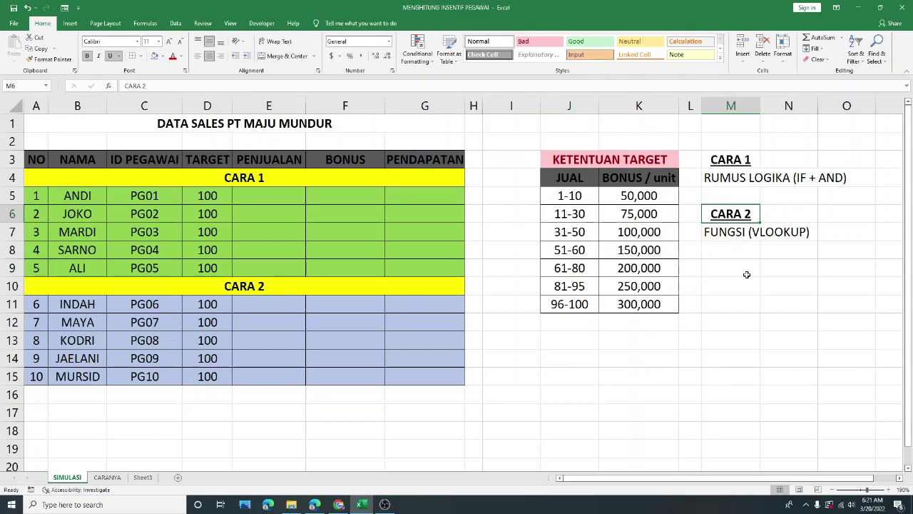
{"action": "left_click", "coordinate": [750, 179]}
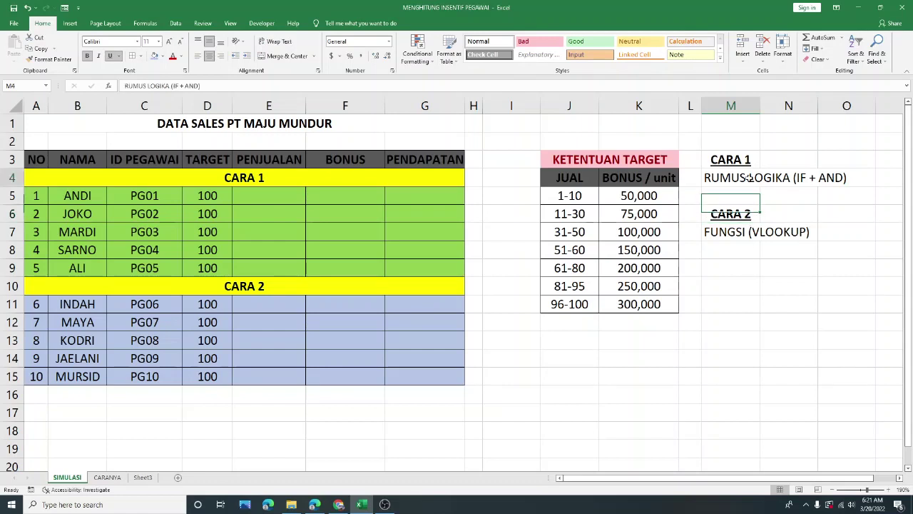
{"action": "left_click", "coordinate": [755, 236]}
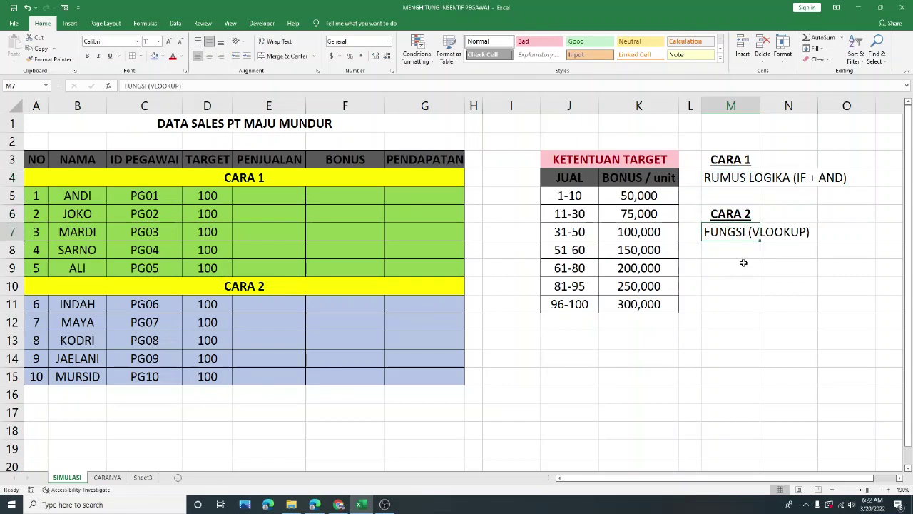
{"action": "left_click", "coordinate": [743, 264]}
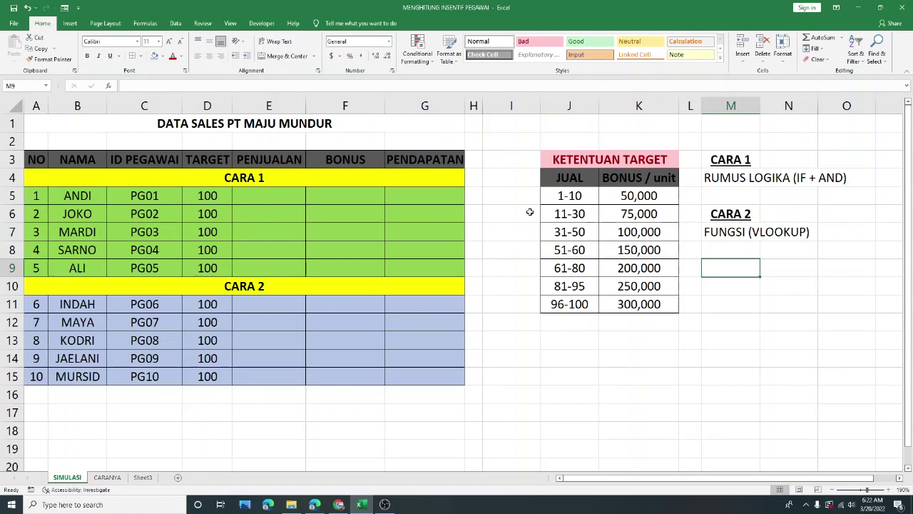
{"action": "left_click_drag", "start_coordinate": [332, 198], "coordinate": [365, 247]}
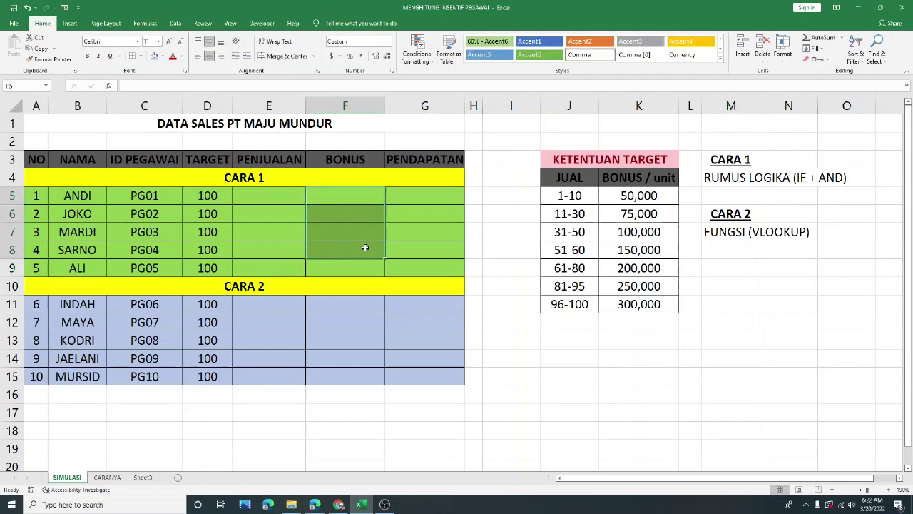
{"action": "left_click_drag", "start_coordinate": [418, 197], "coordinate": [418, 246]}
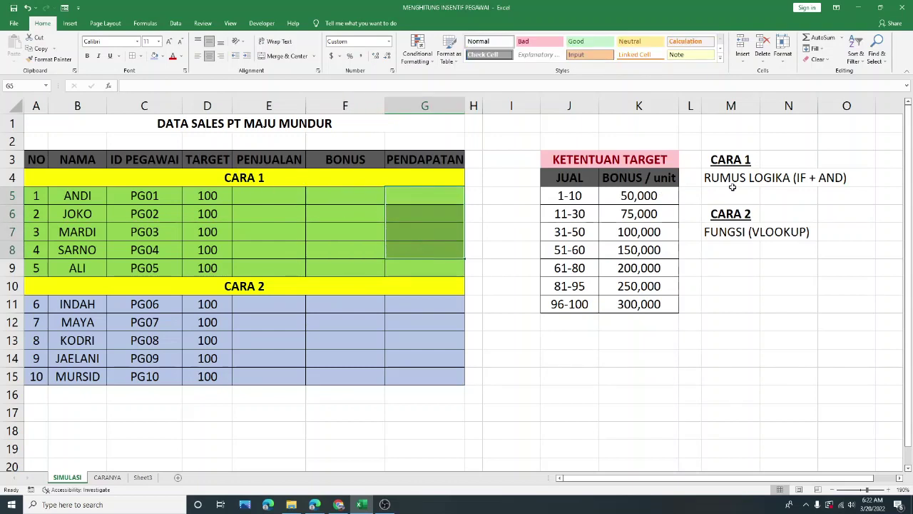
- Review the CARA 1 and CARA 2 notes in column M and the TARGET values of both employee groups
{"action": "left_click_drag", "start_coordinate": [735, 162], "coordinate": [846, 178]}
{"action": "left_click_drag", "start_coordinate": [715, 213], "coordinate": [775, 234]}
{"action": "left_click", "coordinate": [778, 293]}
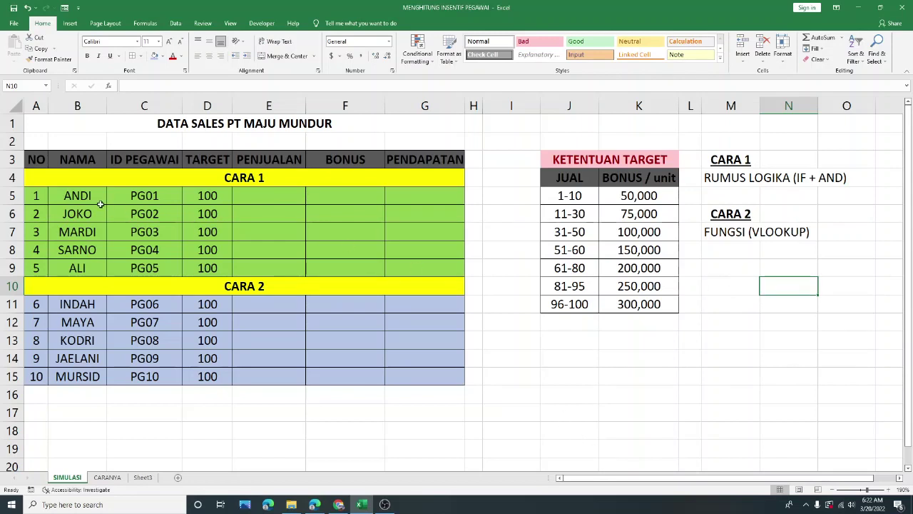
{"action": "left_click_drag", "start_coordinate": [36, 158], "coordinate": [396, 376]}
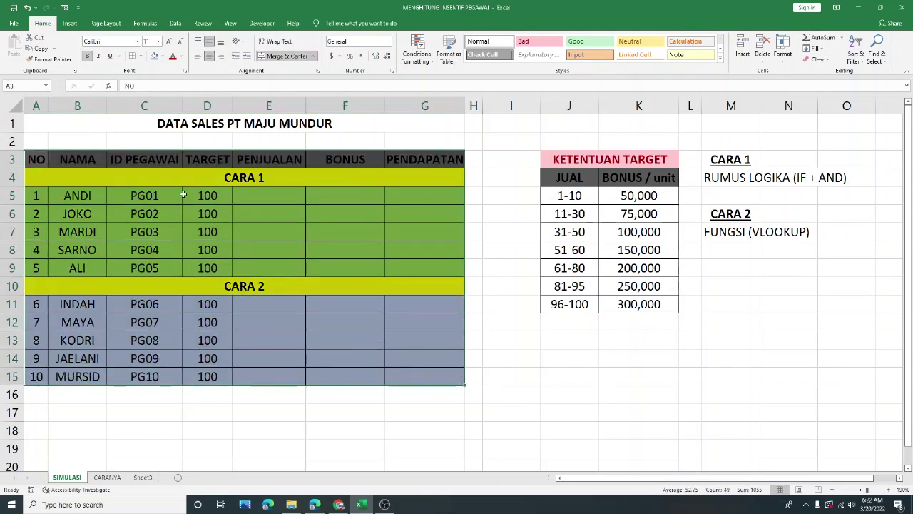
{"action": "left_click", "coordinate": [214, 162]}
{"action": "left_click", "coordinate": [213, 108]}
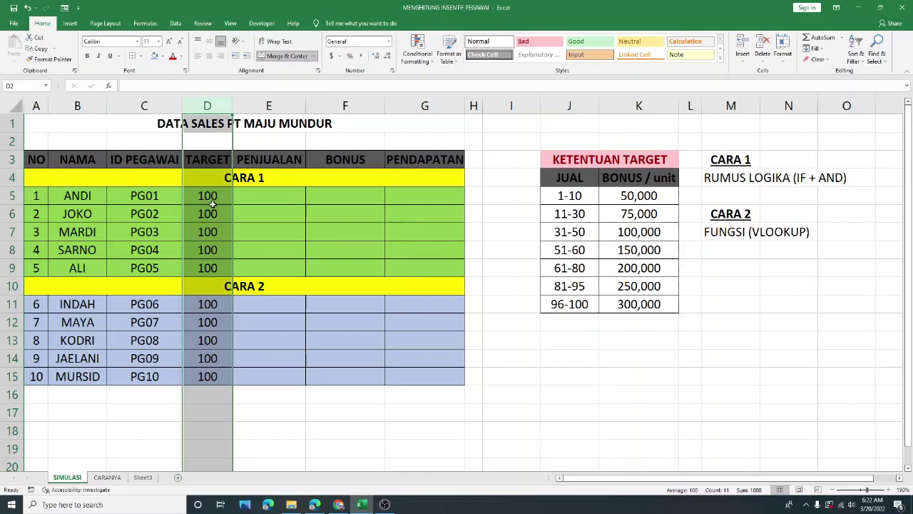
{"action": "left_click_drag", "start_coordinate": [213, 204], "coordinate": [210, 251]}
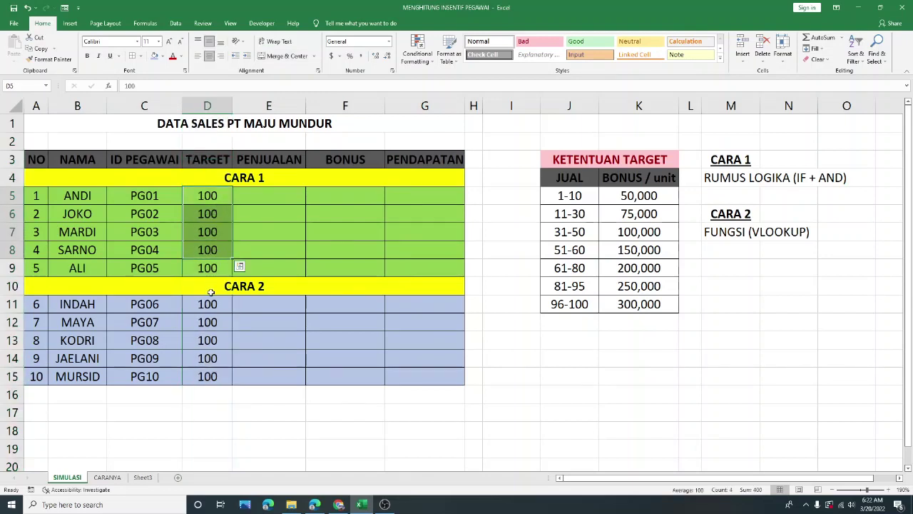
{"action": "left_click_drag", "start_coordinate": [211, 306], "coordinate": [211, 379]}
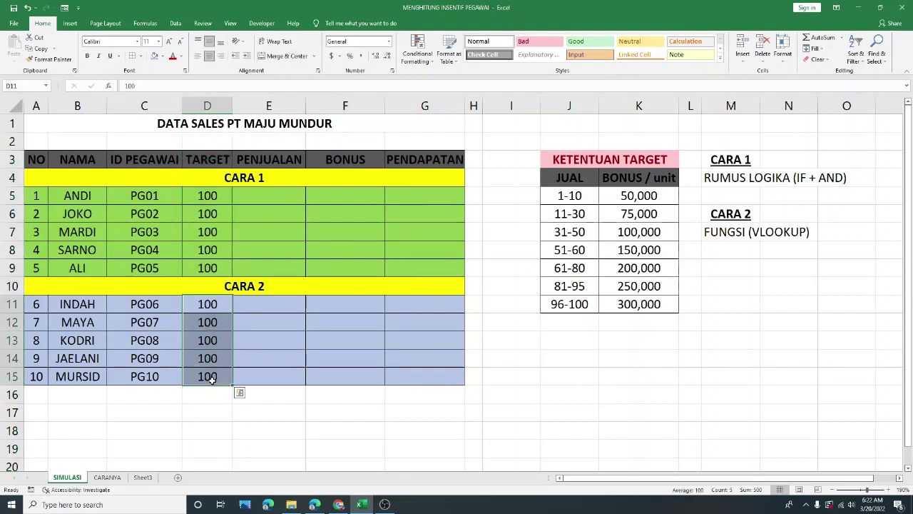
- Examine the empty PENJUALAN, BONUS and PENDAPATAN columns of the sales table for both methods
{"action": "left_click", "coordinate": [289, 99]}
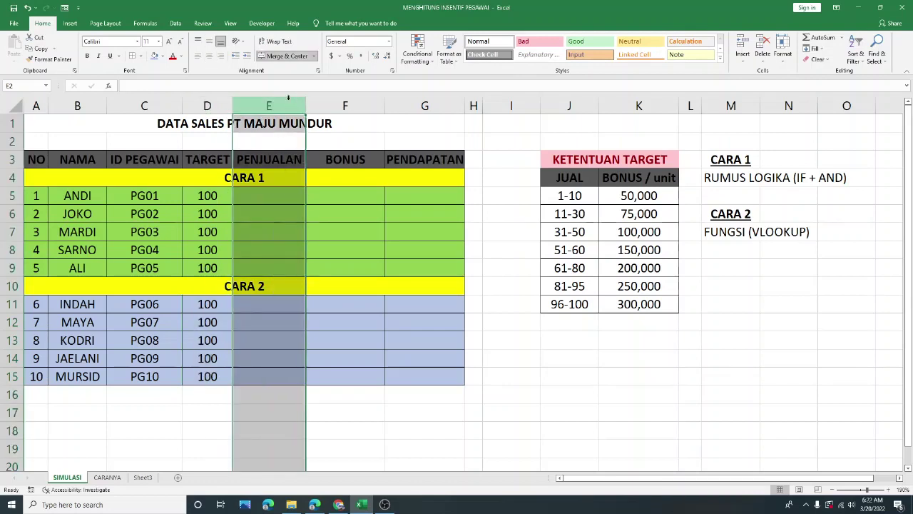
{"action": "left_click", "coordinate": [278, 197]}
{"action": "left_click", "coordinate": [275, 209]}
{"action": "left_click", "coordinate": [273, 233]}
{"action": "left_click", "coordinate": [274, 255]}
{"action": "left_click", "coordinate": [274, 272]}
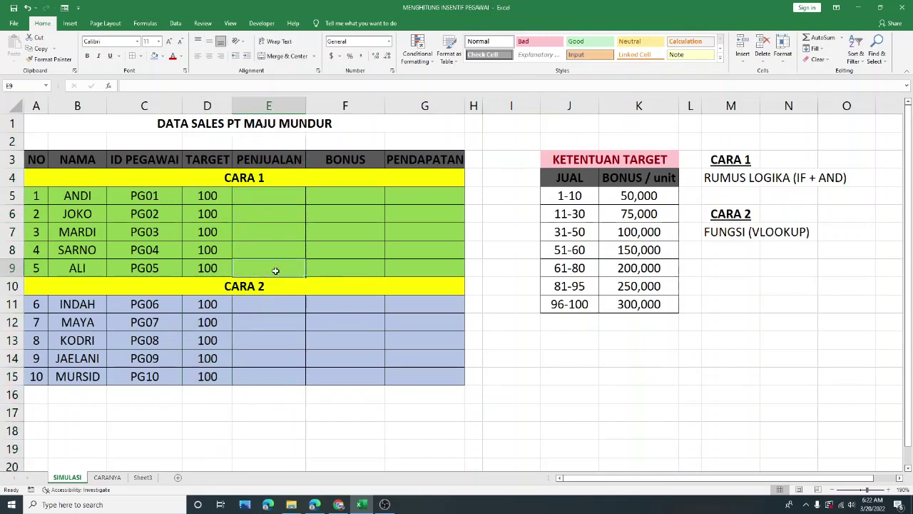
{"action": "left_click", "coordinate": [288, 196]}
{"action": "left_click", "coordinate": [366, 106]}
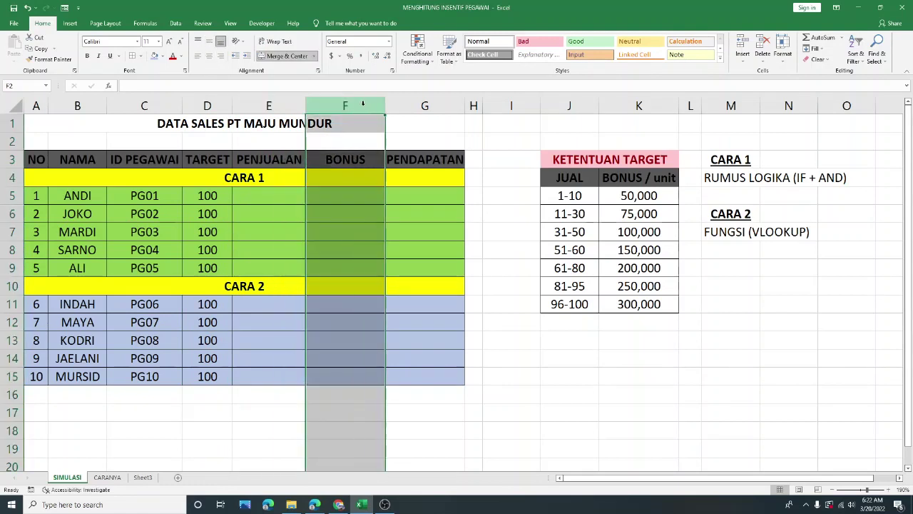
{"action": "left_click", "coordinate": [415, 105]}
{"action": "left_click", "coordinate": [518, 154]}
{"action": "left_click_drag", "start_coordinate": [61, 122], "coordinate": [357, 387]}
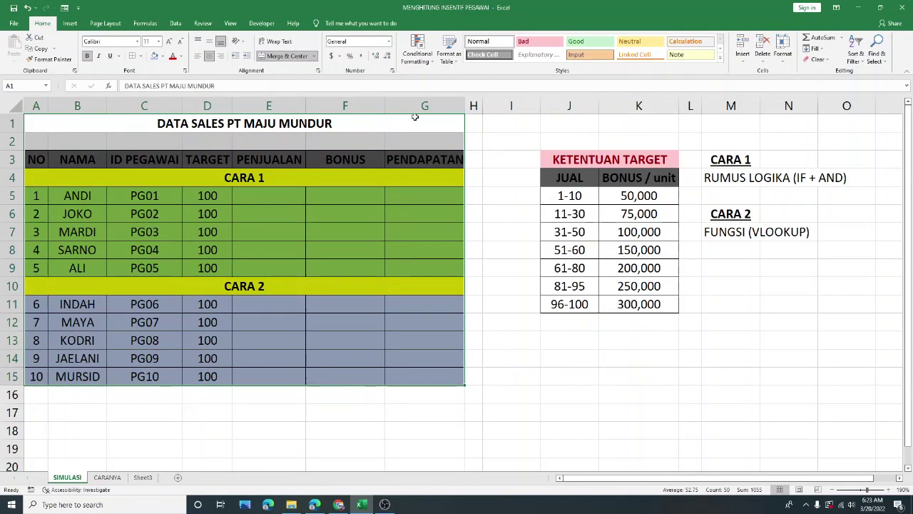
{"action": "left_click", "coordinate": [331, 202]}
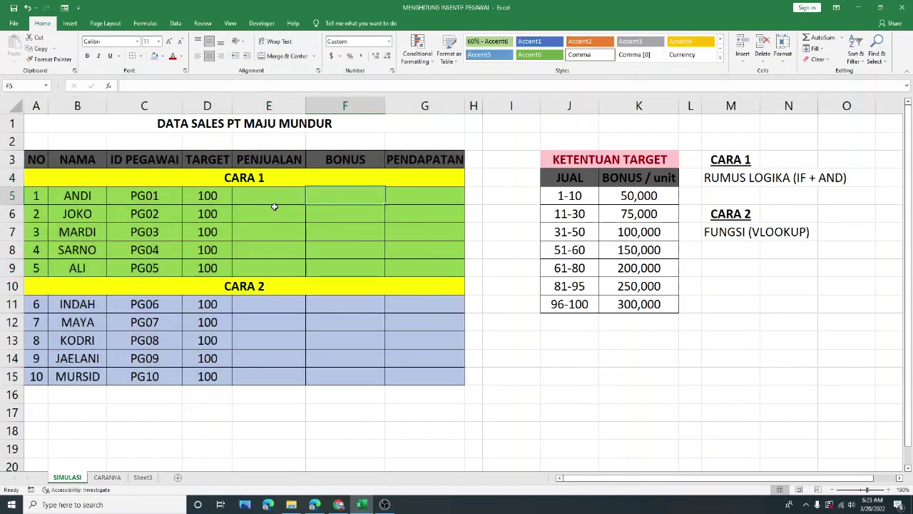
{"action": "left_click_drag", "start_coordinate": [353, 198], "coordinate": [418, 376]}
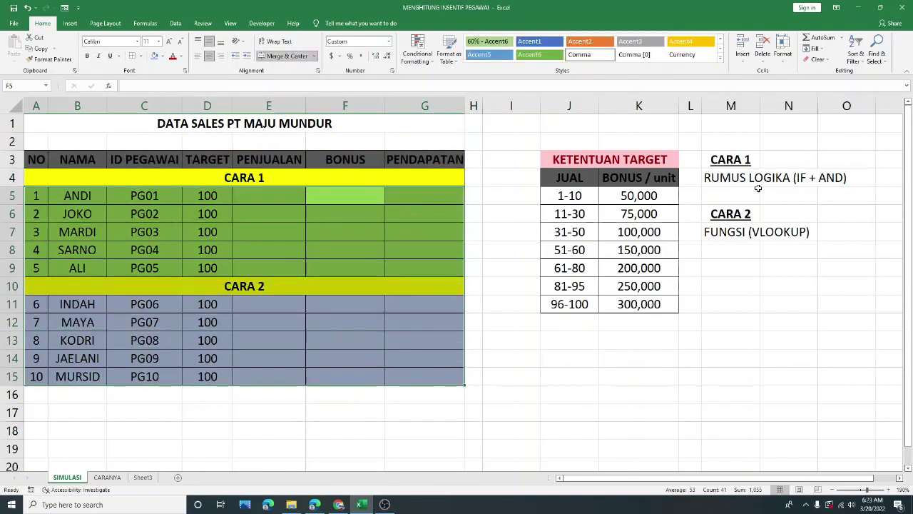
- Compare the method notes and the KETENTUAN TARGET sales ranges with the first employee's PENJUALAN cell
{"action": "left_click", "coordinate": [742, 159]}
{"action": "left_click_drag", "start_coordinate": [734, 192], "coordinate": [729, 246]}
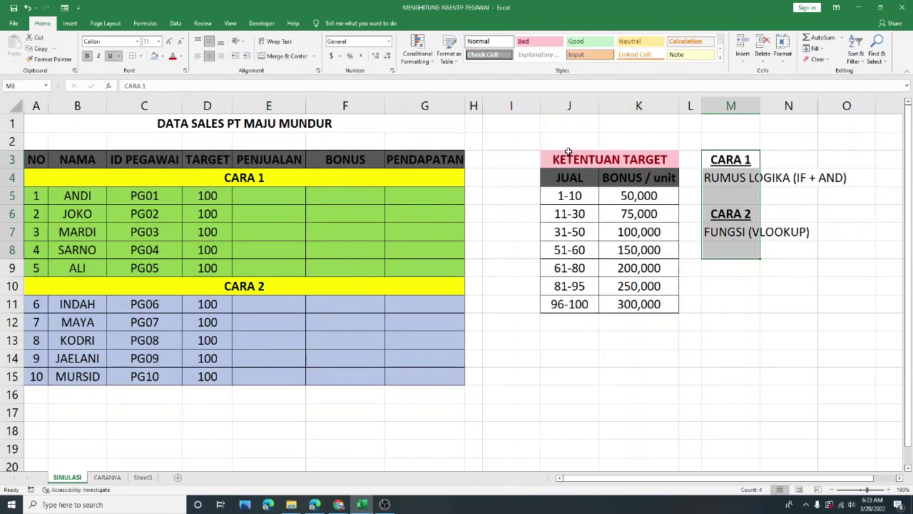
{"action": "left_click_drag", "start_coordinate": [572, 165], "coordinate": [642, 305]}
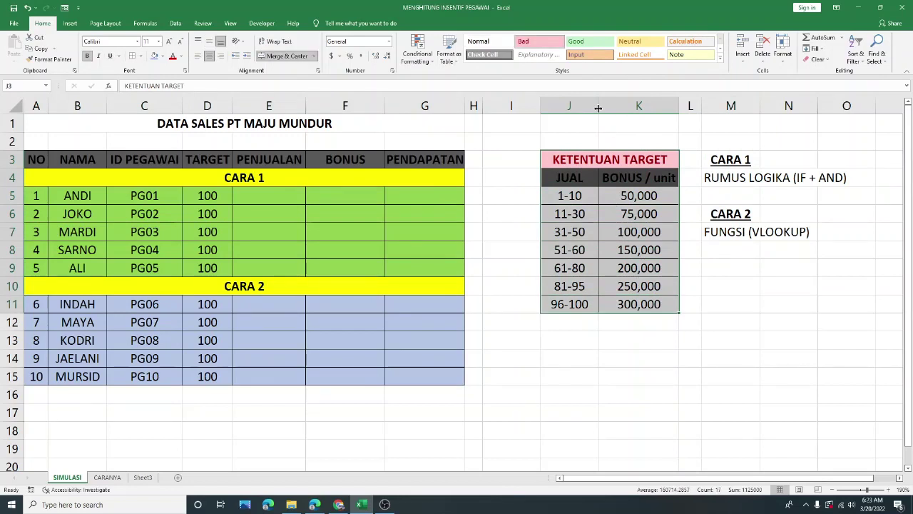
{"action": "left_click", "coordinate": [587, 190]}
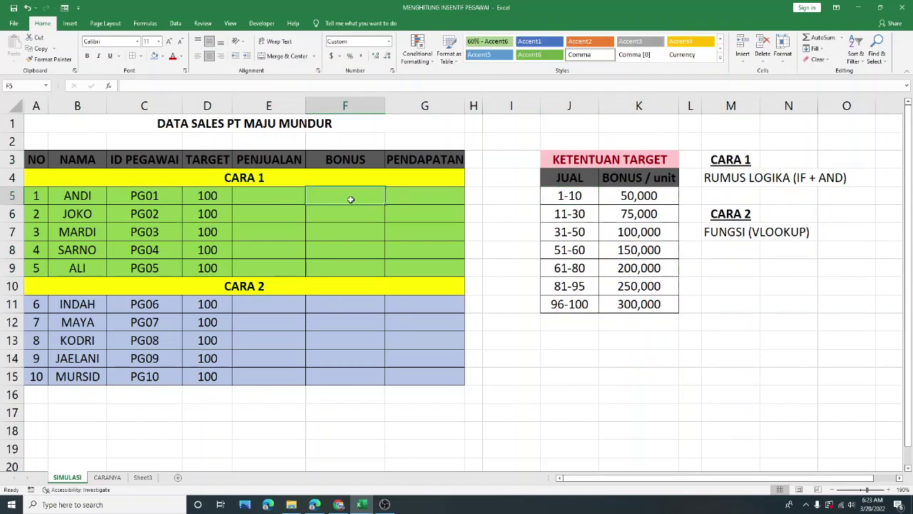
{"action": "left_click", "coordinate": [139, 203]}
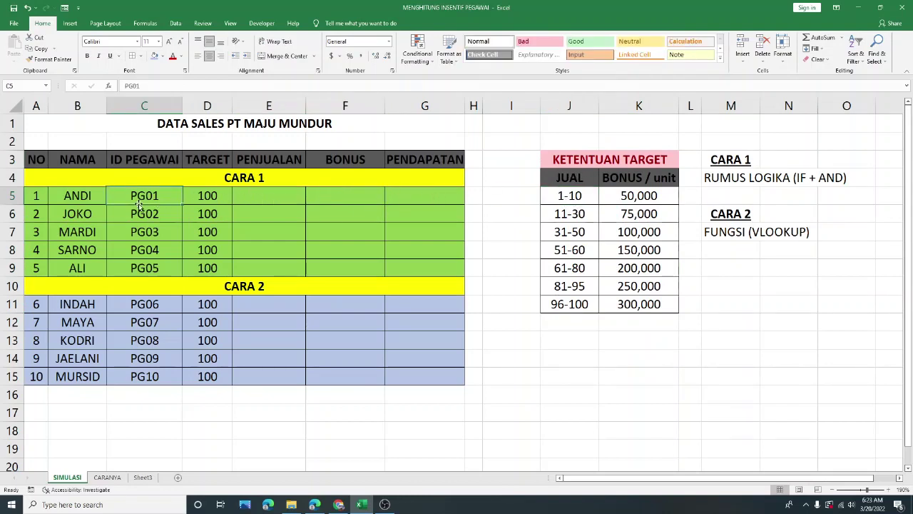
{"action": "left_click", "coordinate": [294, 207]}
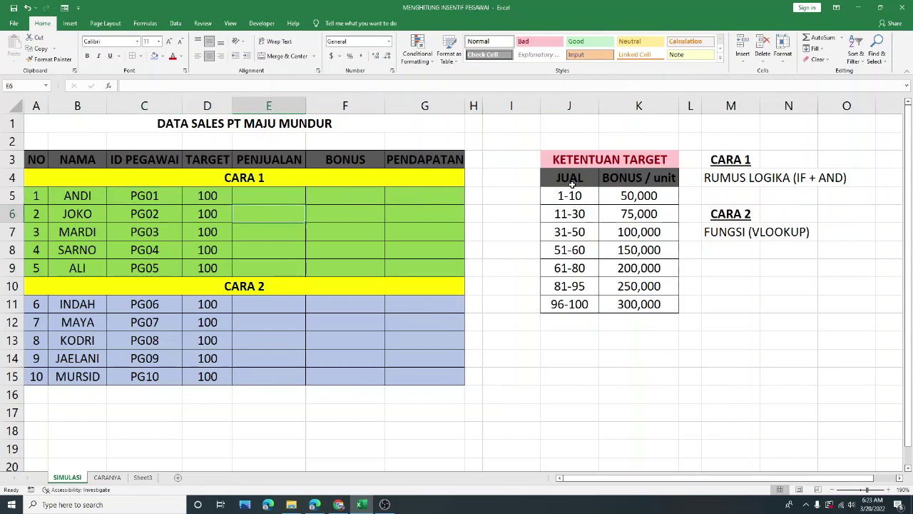
{"action": "left_click", "coordinate": [564, 207]}
{"action": "left_click", "coordinate": [572, 196]}
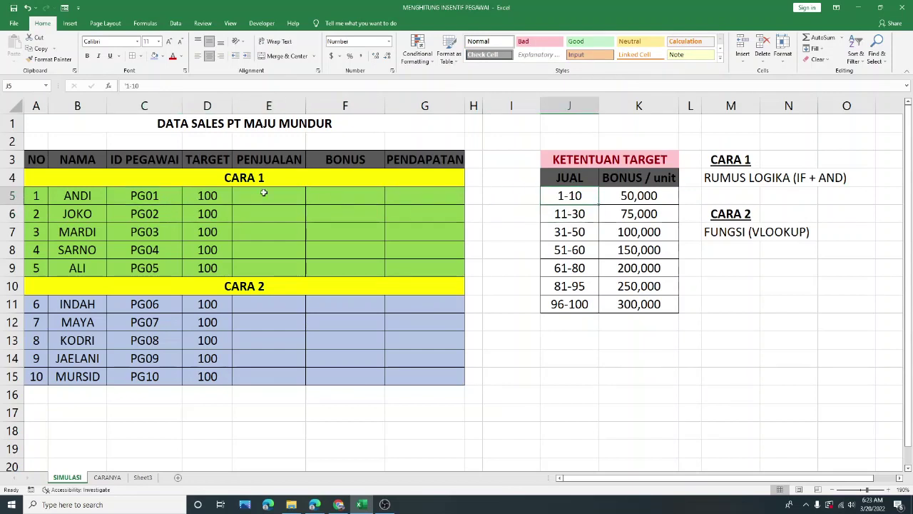
{"action": "left_click", "coordinate": [258, 199]}
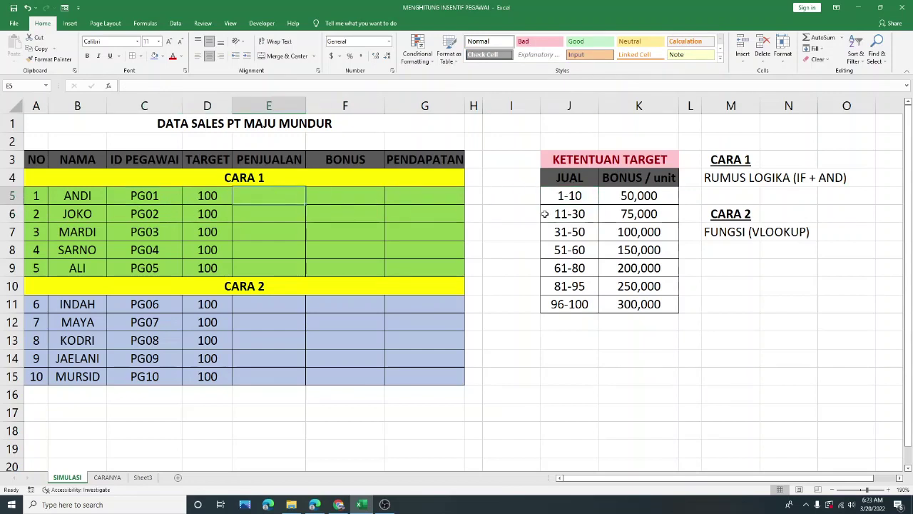
{"action": "left_click", "coordinate": [572, 197]}
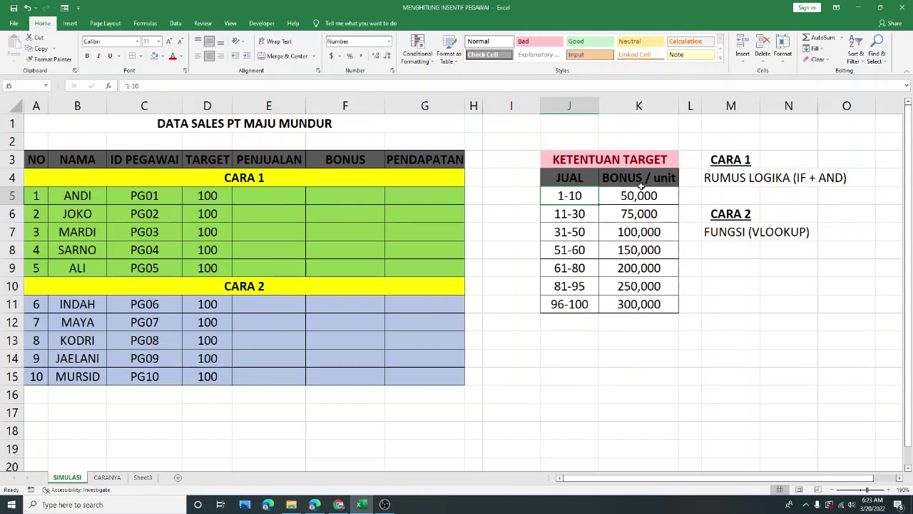
- Enter 7 as the first employee's PENJUALAN in cell E5 and 50000 as the BONUS in cell F5
{"action": "left_click", "coordinate": [271, 198]}
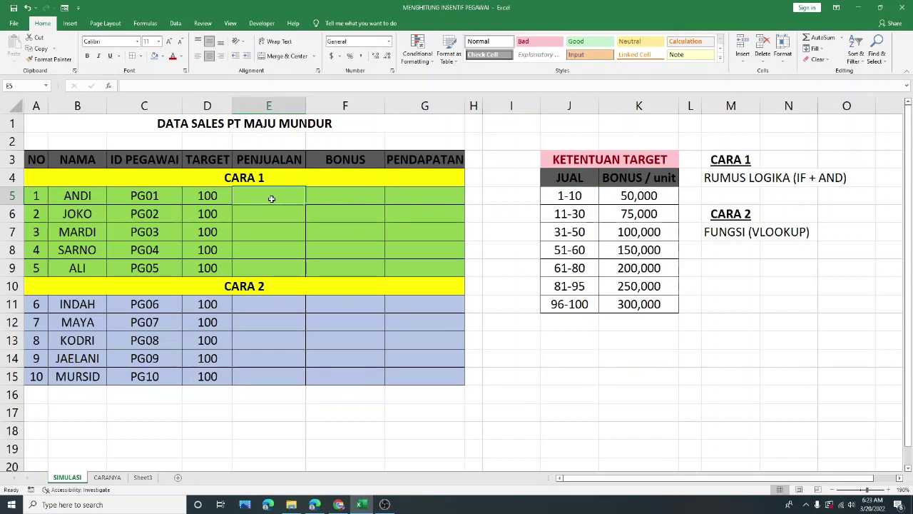
{"action": "type", "text": "7"}
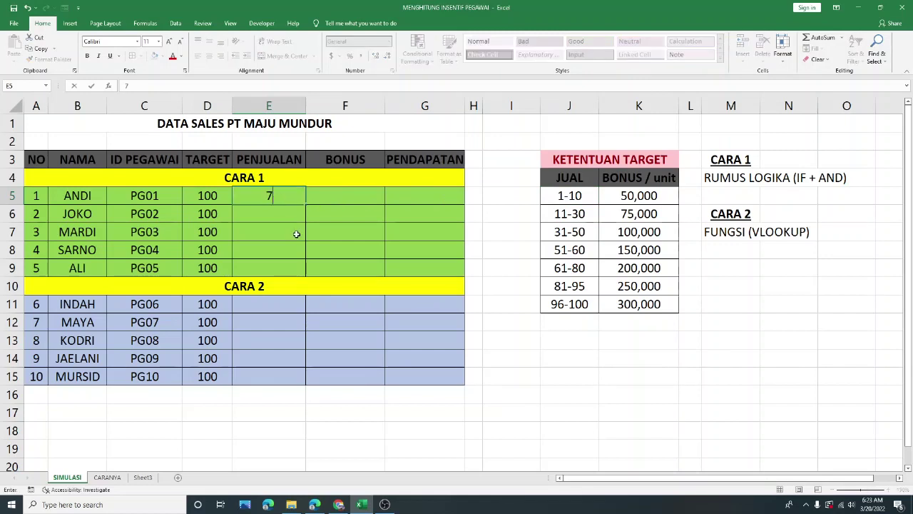
{"action": "left_click", "coordinate": [297, 232]}
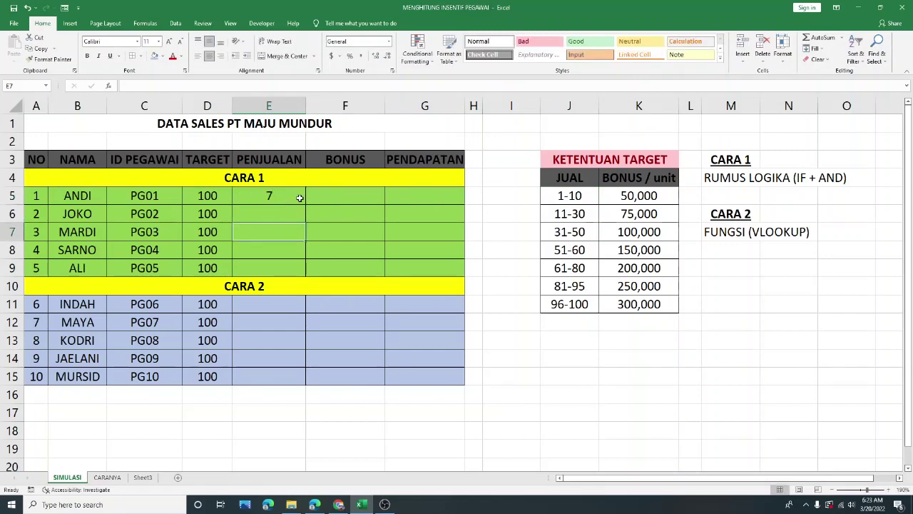
{"action": "left_click", "coordinate": [343, 197]}
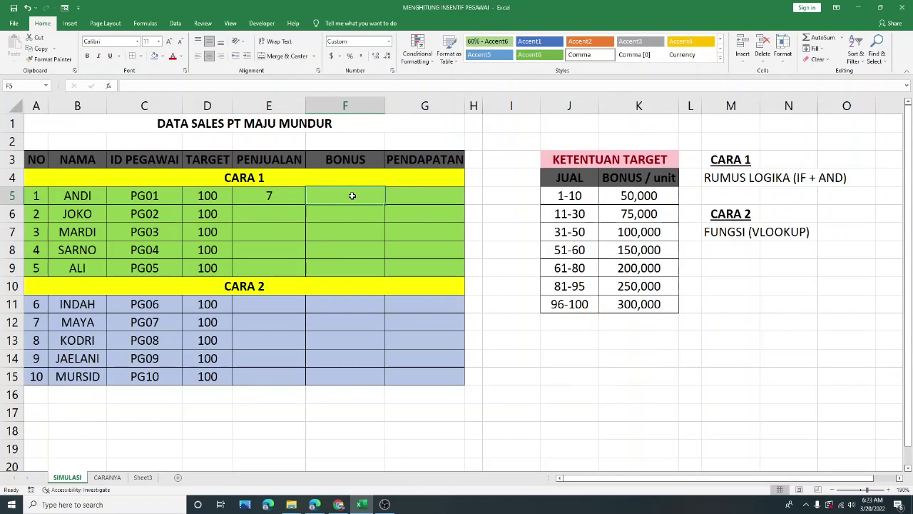
{"action": "type", "text": "50000"}
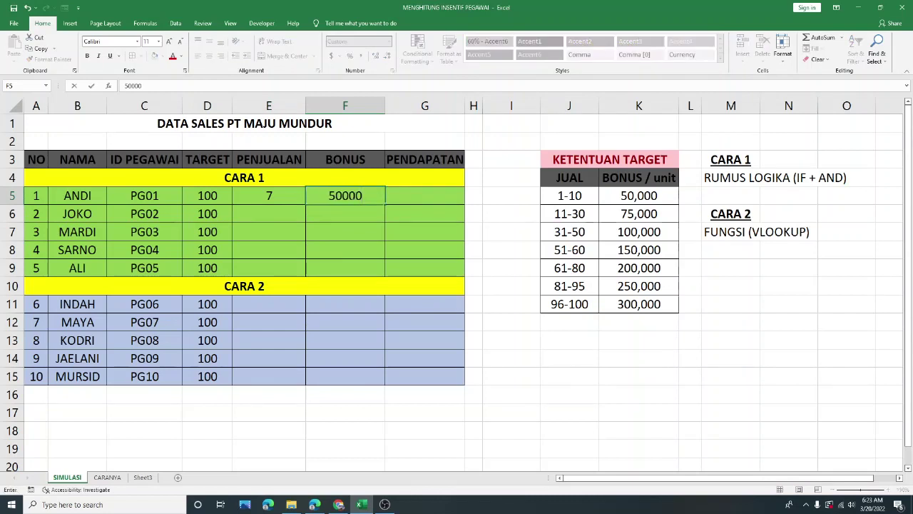
{"action": "key", "text": "Return"}
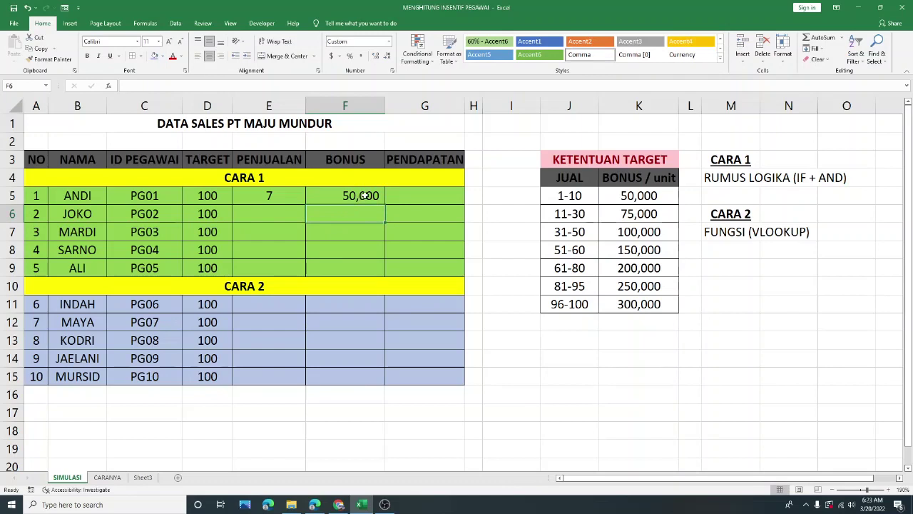
- Calculate the first employee's PENDAPATAN in cell G5 with the formula =F5*E5
{"action": "left_click", "coordinate": [280, 200]}
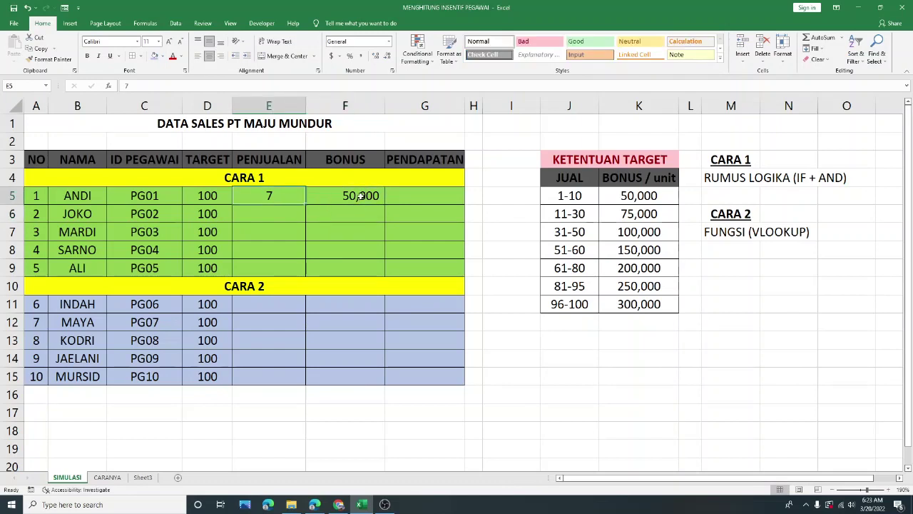
{"action": "left_click", "coordinate": [401, 196]}
{"action": "type", "text": "="}
{"action": "left_click", "coordinate": [350, 196]}
{"action": "type", "text": "*"}
{"action": "left_click", "coordinate": [259, 196]}
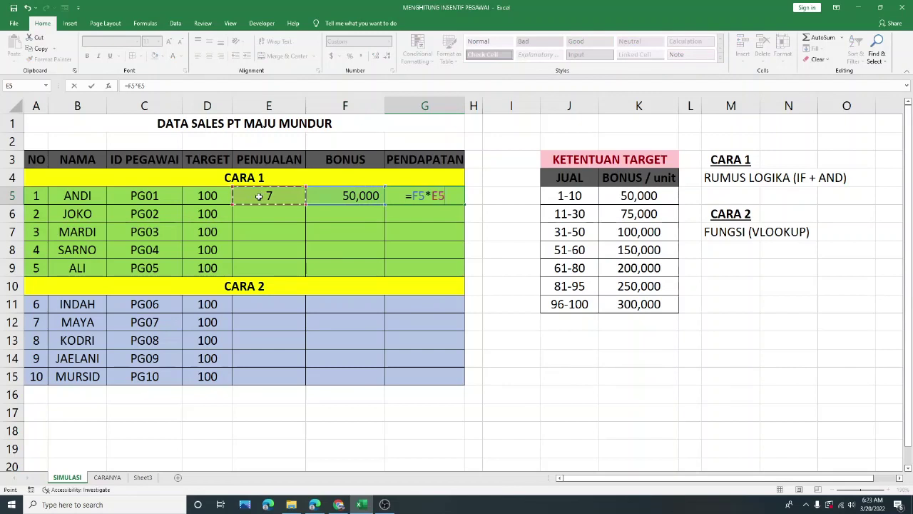
{"action": "key", "text": "Return"}
{"action": "left_click", "coordinate": [404, 198]}
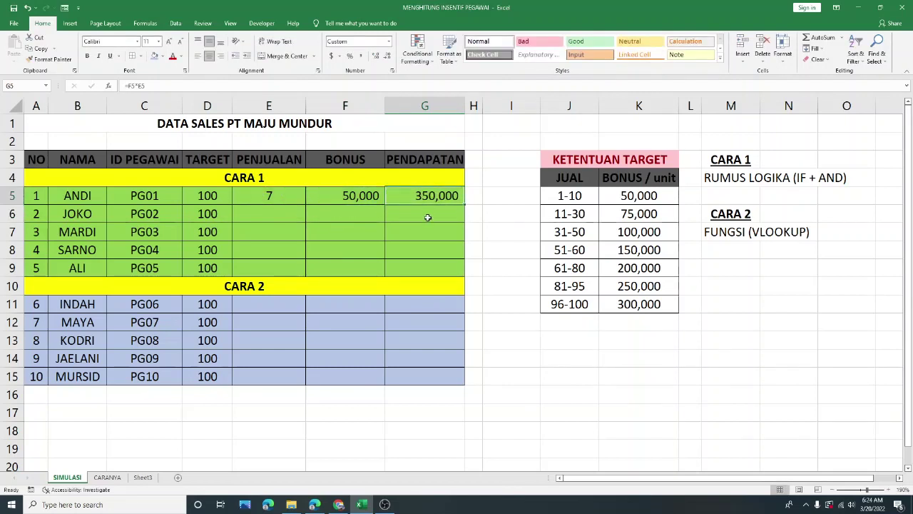
- Check the first employee's PENJUALAN, BONUS and PENDAPATAN in row 5 against the JUAL ranges in the KETENTUAN TARGET table
{"action": "left_click", "coordinate": [286, 198]}
{"action": "left_click", "coordinate": [321, 200]}
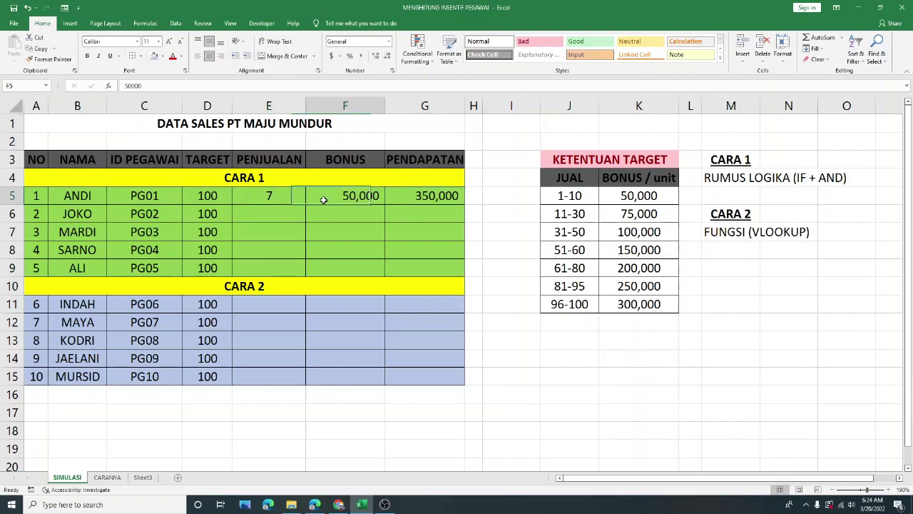
{"action": "left_click", "coordinate": [280, 198]}
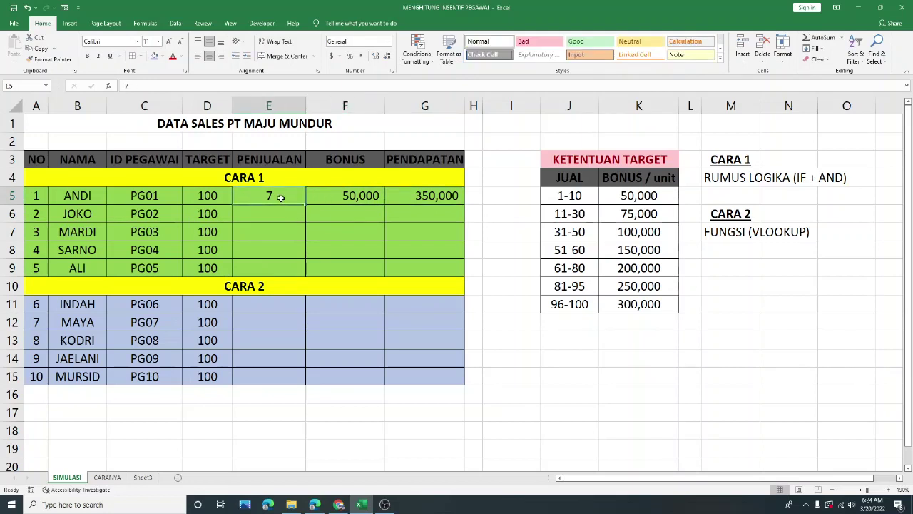
{"action": "left_click", "coordinate": [355, 194]}
{"action": "left_click", "coordinate": [418, 199]}
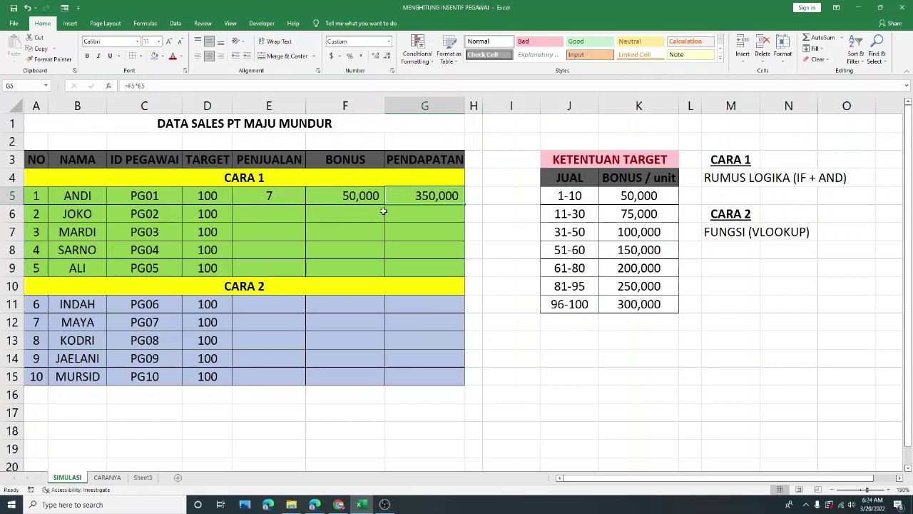
{"action": "left_click", "coordinate": [267, 198]}
{"action": "left_click", "coordinate": [330, 198]}
{"action": "left_click", "coordinate": [397, 195]}
{"action": "left_click", "coordinate": [373, 196]}
{"action": "left_click", "coordinate": [292, 193]}
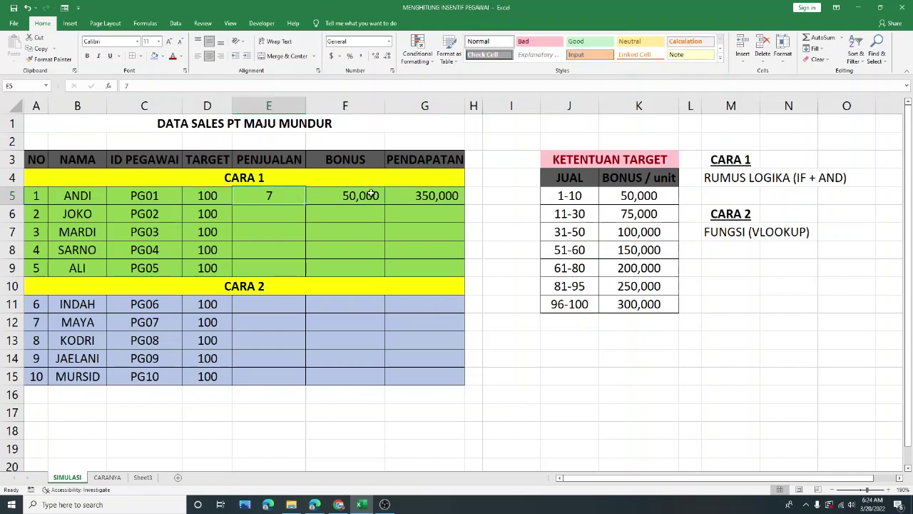
{"action": "left_click", "coordinate": [567, 197]}
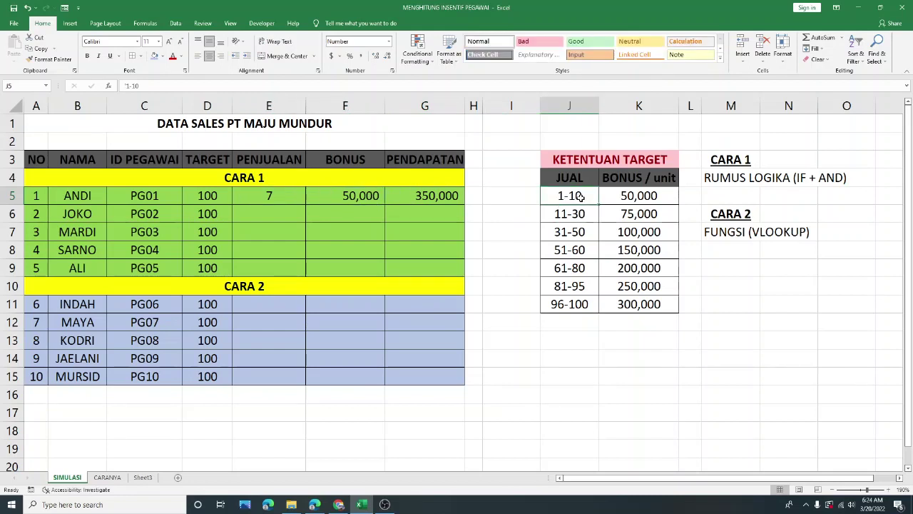
{"action": "left_click", "coordinate": [351, 194]}
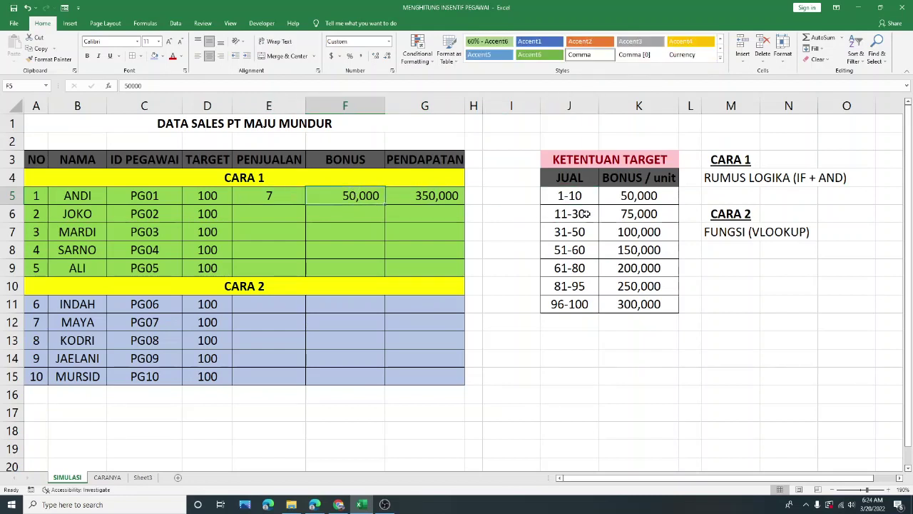
{"action": "left_click", "coordinate": [584, 213]}
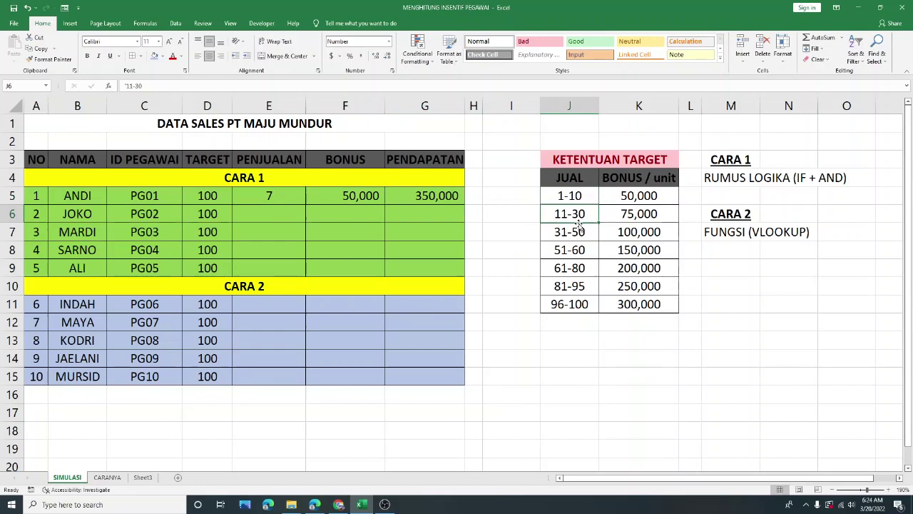
- Review the JUAL ranges and their BONUS / unit amounts in the KETENTUAN TARGET table, from 11-30 to 96-100
{"action": "left_click", "coordinate": [643, 215]}
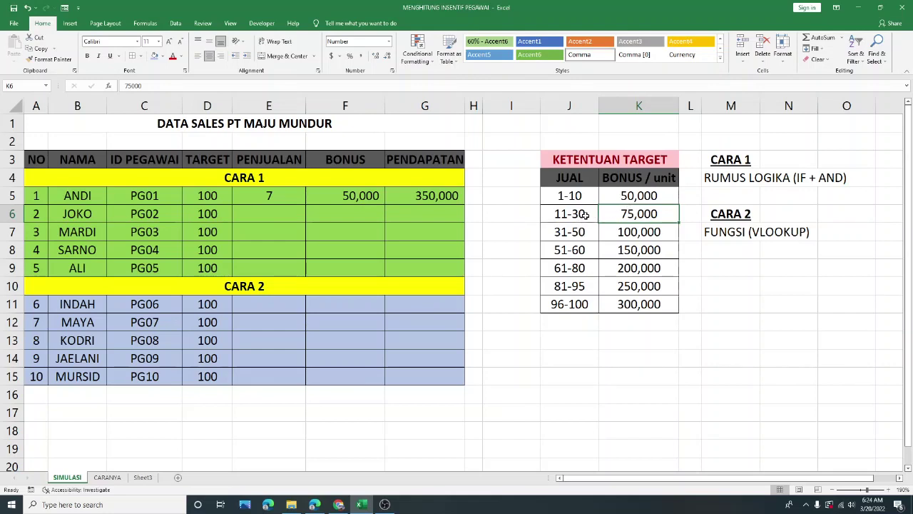
{"action": "left_click_drag", "start_coordinate": [585, 215], "coordinate": [620, 219]}
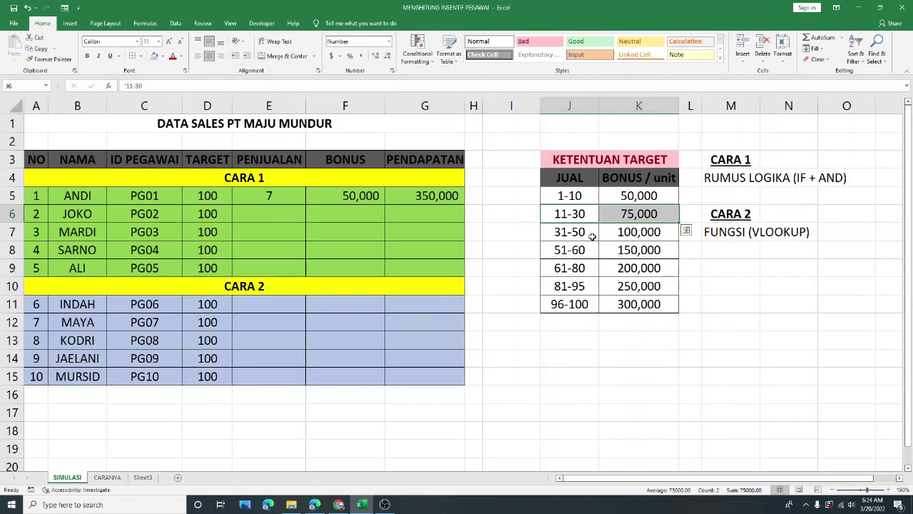
{"action": "left_click", "coordinate": [615, 233]}
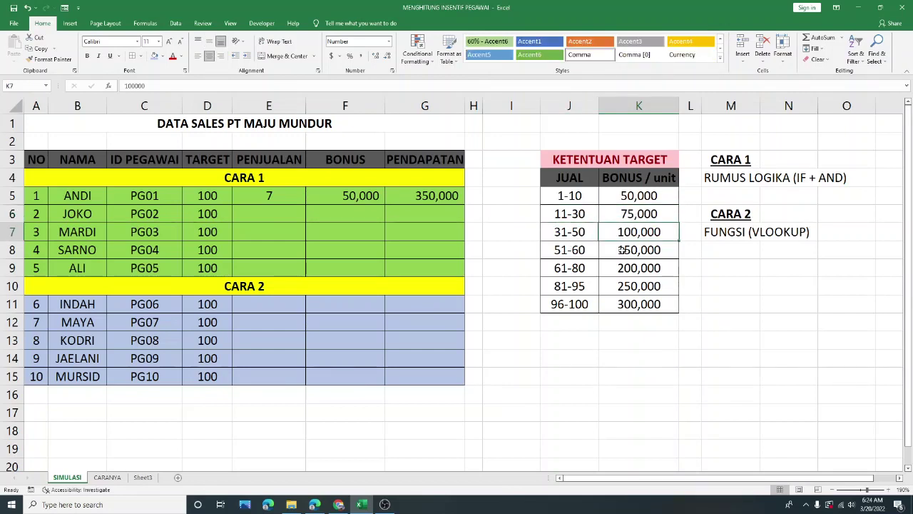
{"action": "left_click", "coordinate": [621, 250]}
{"action": "left_click", "coordinate": [633, 271]}
{"action": "left_click", "coordinate": [628, 282]}
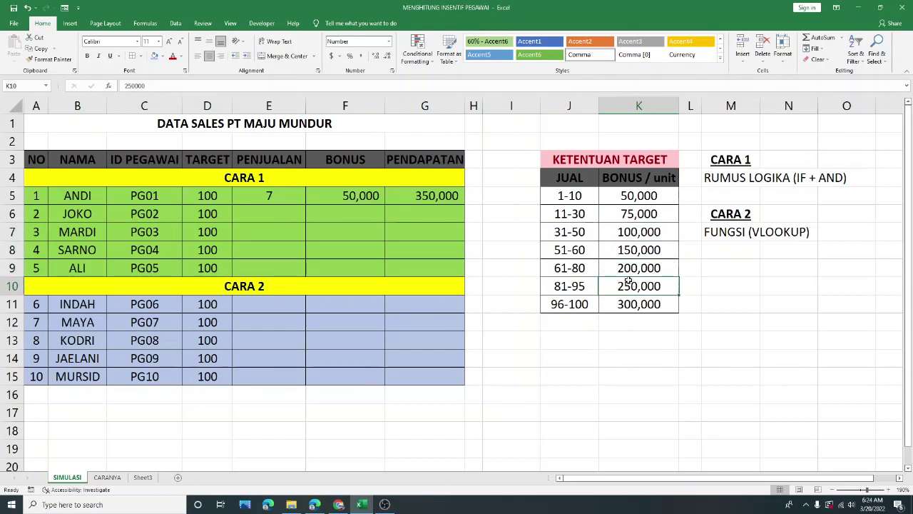
{"action": "left_click", "coordinate": [572, 304]}
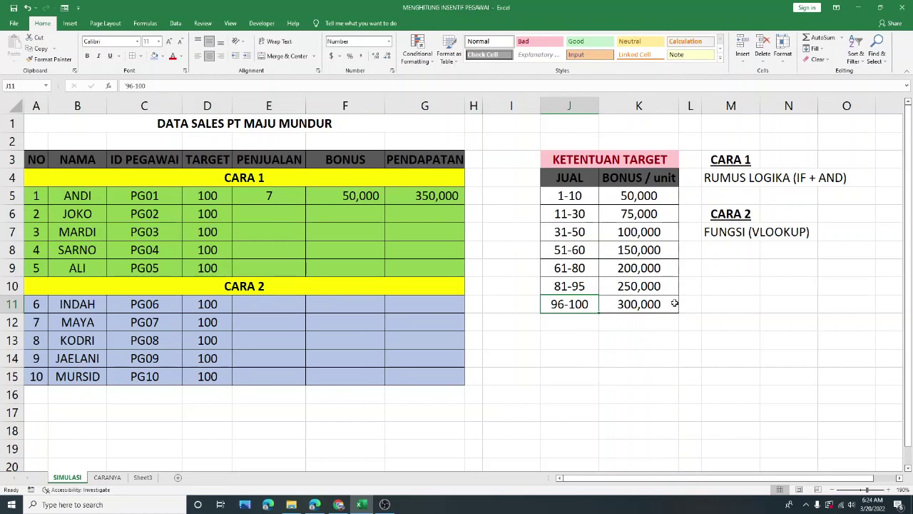
- Clear the manually calculated PENJUALAN, BONUS and PENDAPATAN entries from cells E5:G6
{"action": "left_click", "coordinate": [360, 226]}
{"action": "left_click_drag", "start_coordinate": [284, 201], "coordinate": [408, 205]}
{"action": "key", "text": "Delete"}
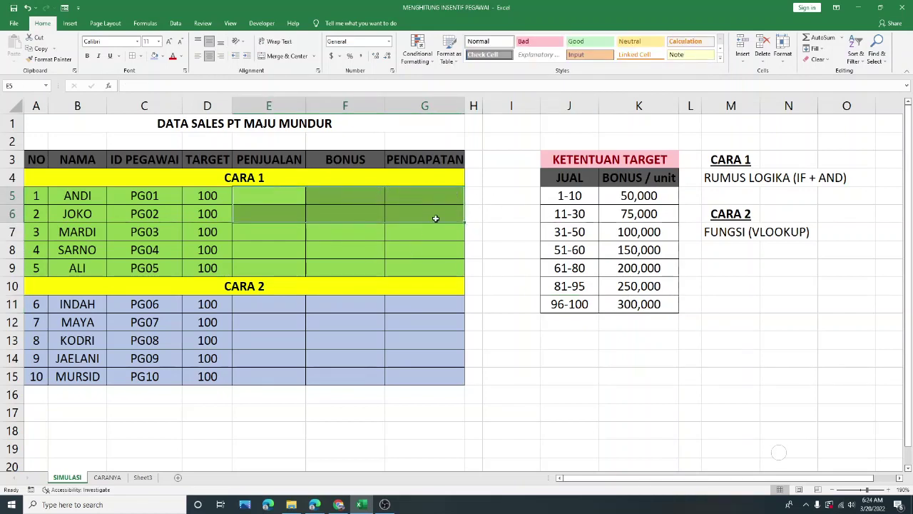
{"action": "left_click", "coordinate": [504, 324]}
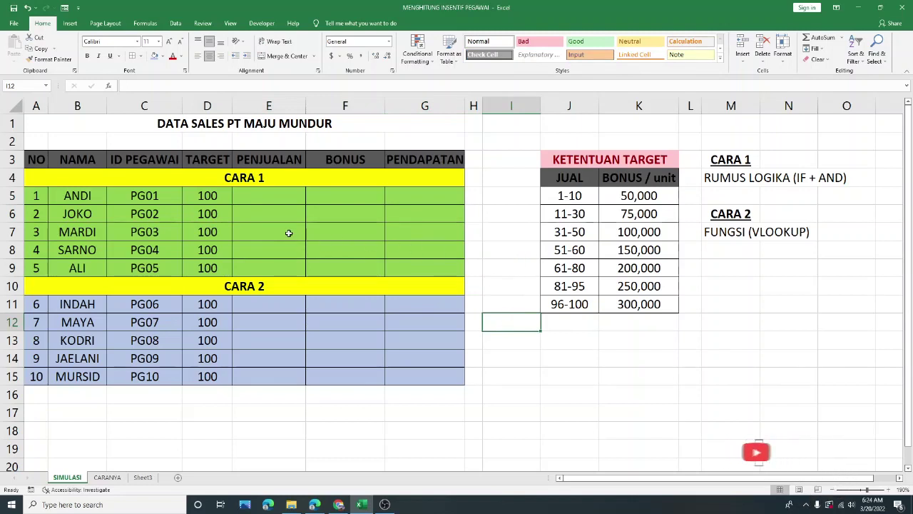
- Compare the CARA 1 and CARA 2 method notes with the employee rows of the CARA 1 section
{"action": "left_click", "coordinate": [283, 190]}
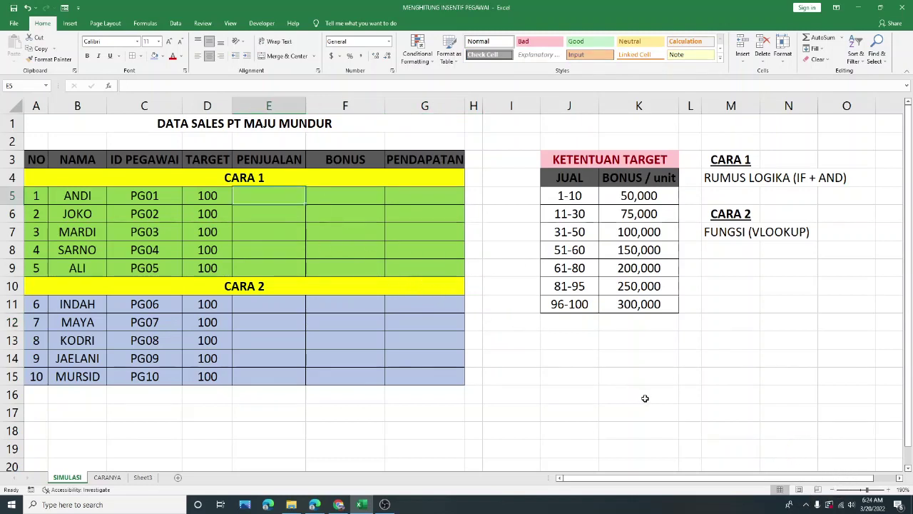
{"action": "left_click_drag", "start_coordinate": [742, 173], "coordinate": [830, 178]}
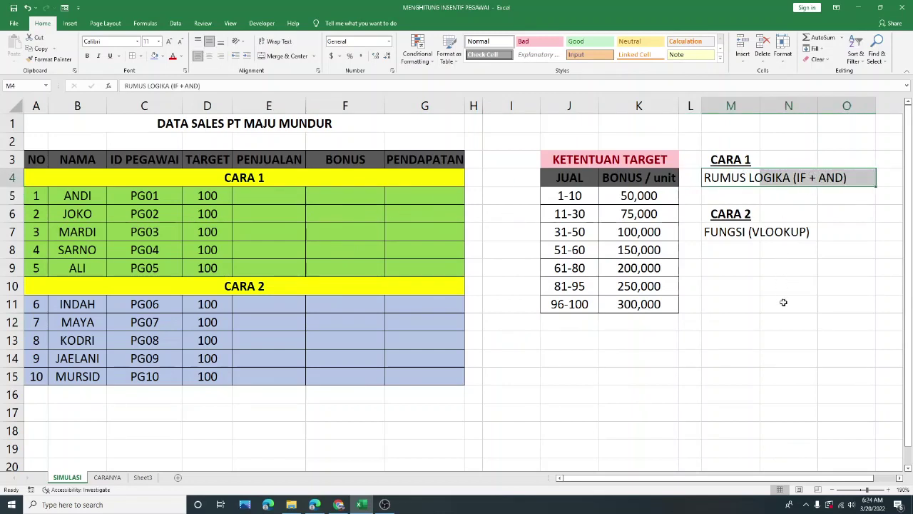
{"action": "left_click", "coordinate": [783, 302]}
{"action": "left_click_drag", "start_coordinate": [265, 197], "coordinate": [270, 250]}
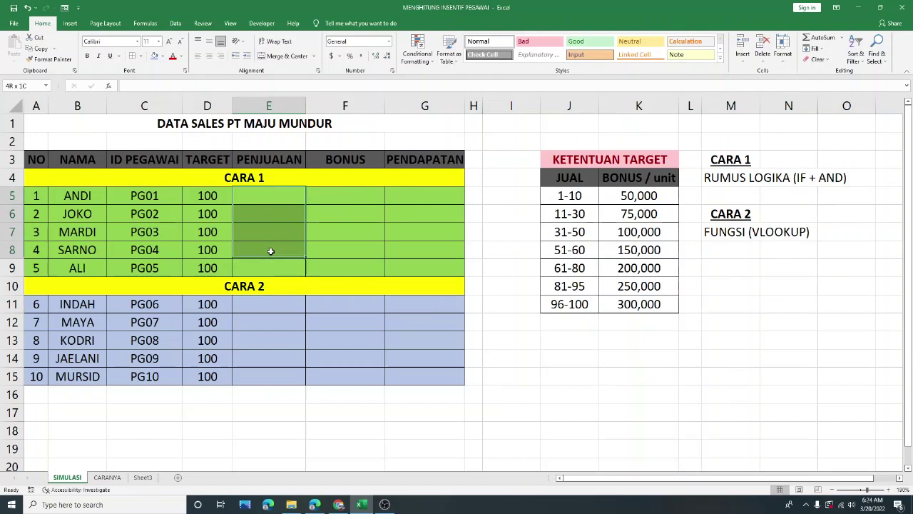
{"action": "left_click_drag", "start_coordinate": [37, 196], "coordinate": [417, 262]}
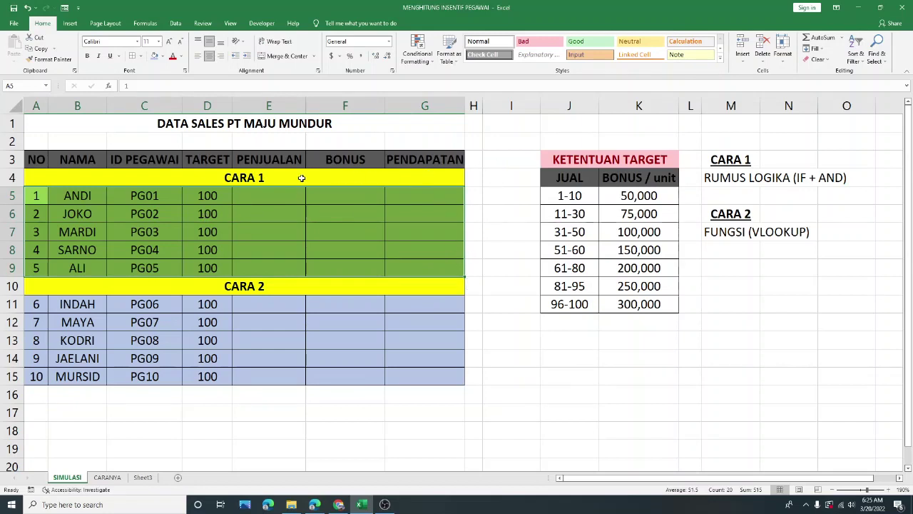
{"action": "left_click", "coordinate": [177, 201]}
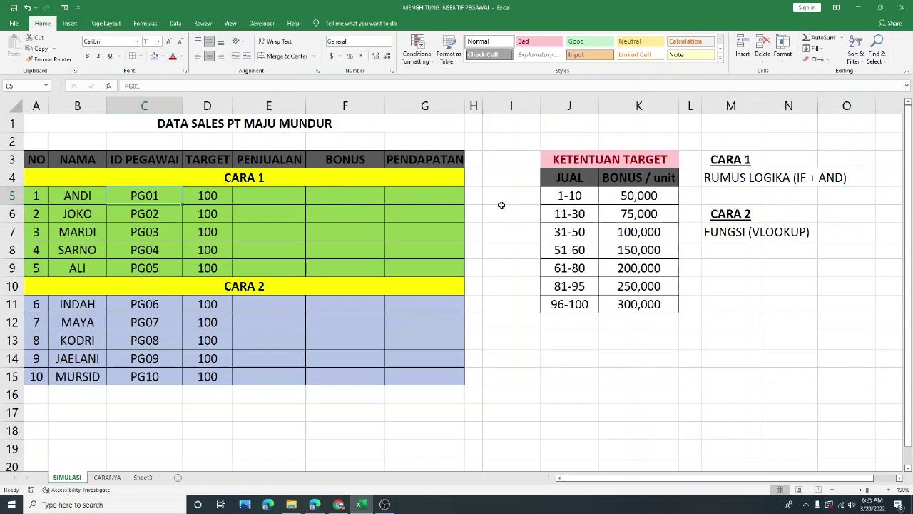
{"action": "left_click_drag", "start_coordinate": [723, 160], "coordinate": [736, 241]}
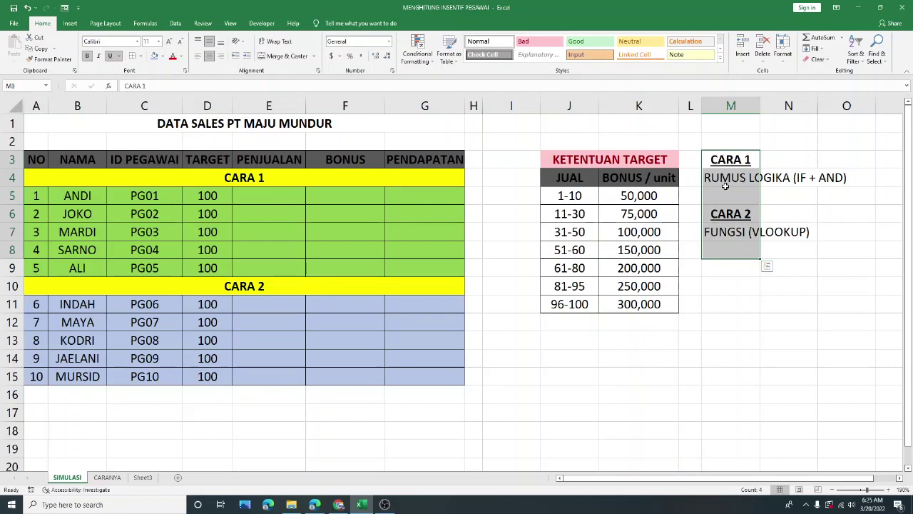
{"action": "left_click", "coordinate": [722, 181]}
- Enter the PENJUALAN values 5, 40, 25, 98 and 55 for the five CARA 1 employees in cells E5:E9
{"action": "left_click", "coordinate": [284, 195]}
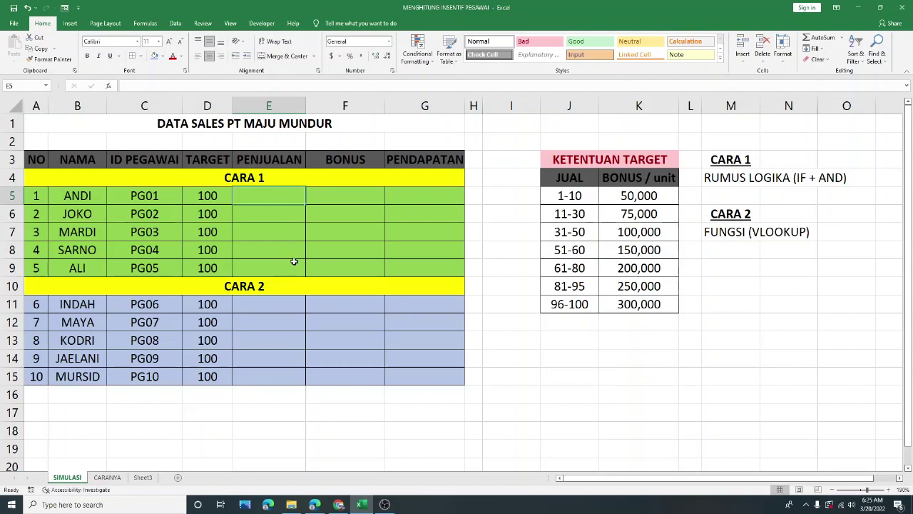
{"action": "left_click", "coordinate": [288, 208]}
{"action": "left_click", "coordinate": [284, 201]}
{"action": "type", "text": "5"}
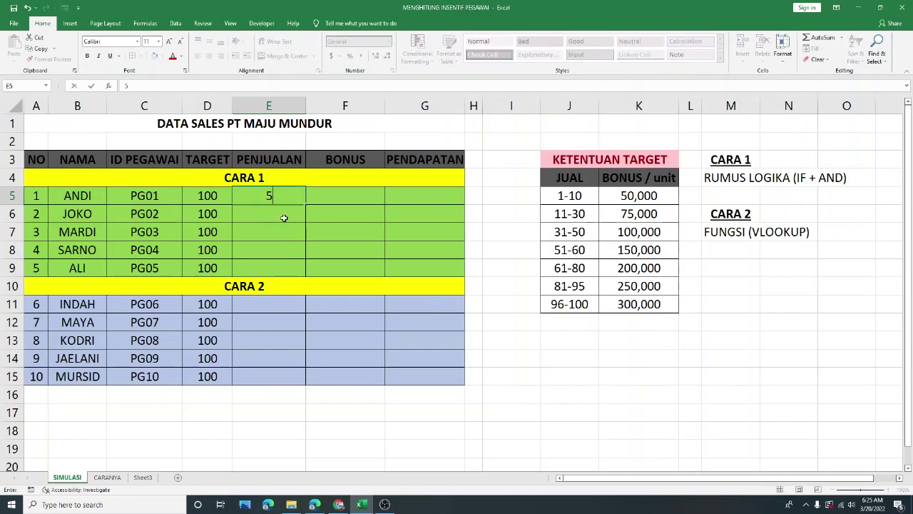
{"action": "left_click", "coordinate": [284, 217]}
{"action": "type", "text": "40"}
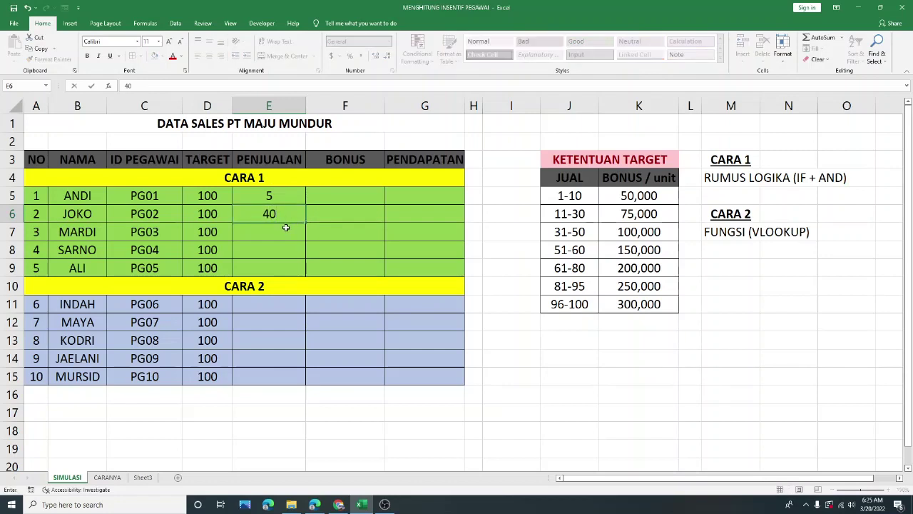
{"action": "left_click", "coordinate": [284, 230]}
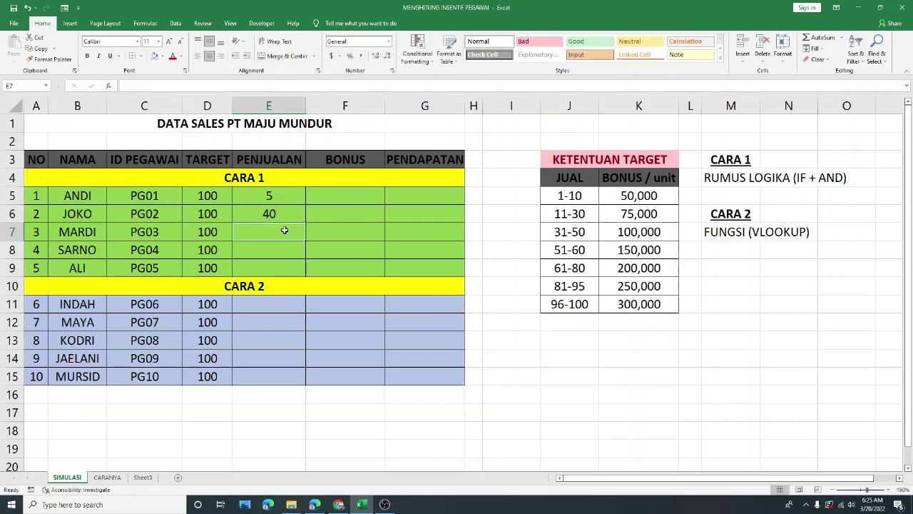
{"action": "type", "text": "25"}
{"action": "left_click", "coordinate": [285, 249]}
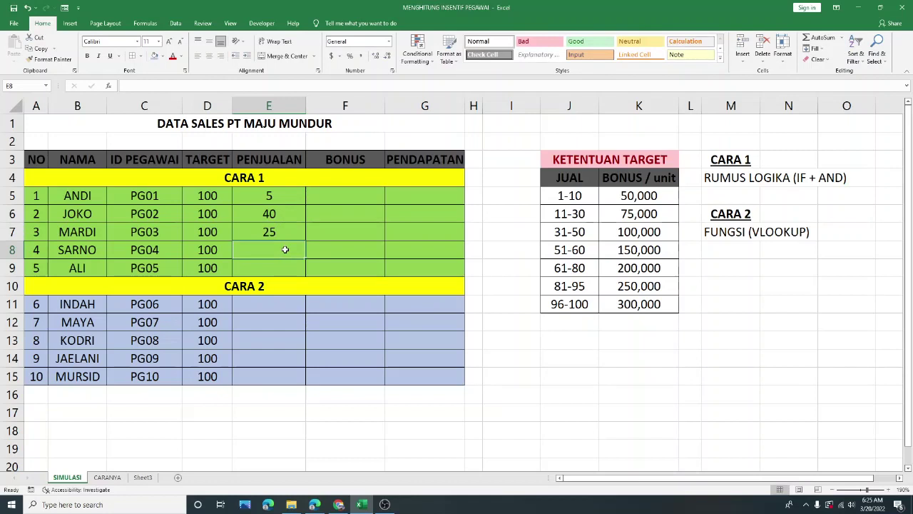
{"action": "type", "text": "98"}
{"action": "left_click", "coordinate": [290, 270]}
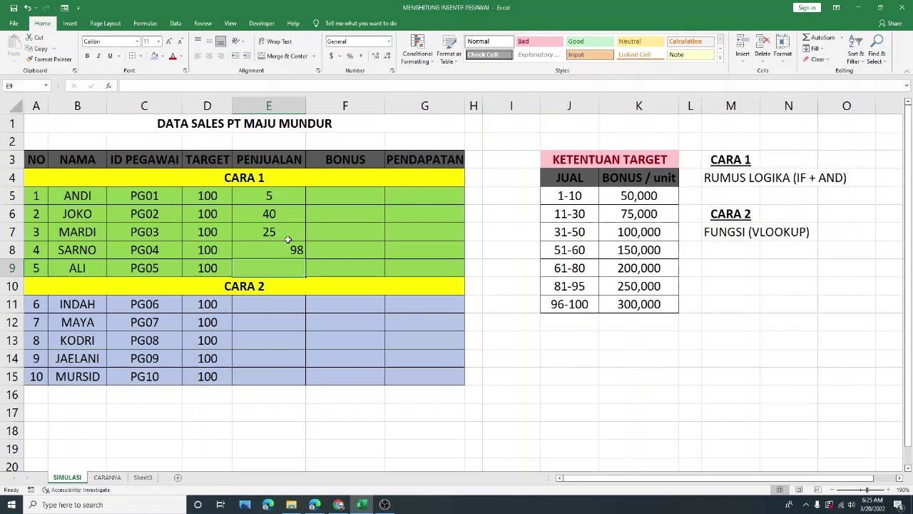
{"action": "type", "text": "55"}
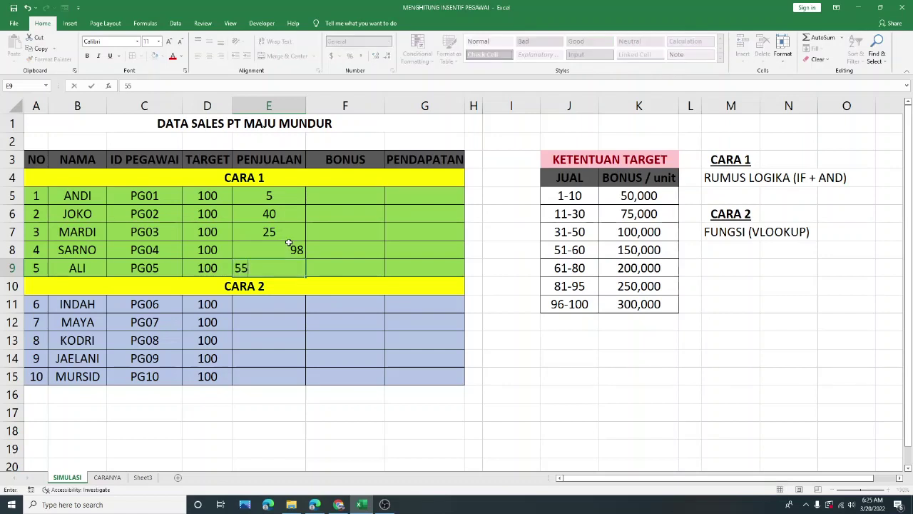
{"action": "left_click", "coordinate": [320, 231]}
- Center the PENJUALAN values in cells E5:E9 horizontally
{"action": "left_click_drag", "start_coordinate": [289, 197], "coordinate": [295, 269]}
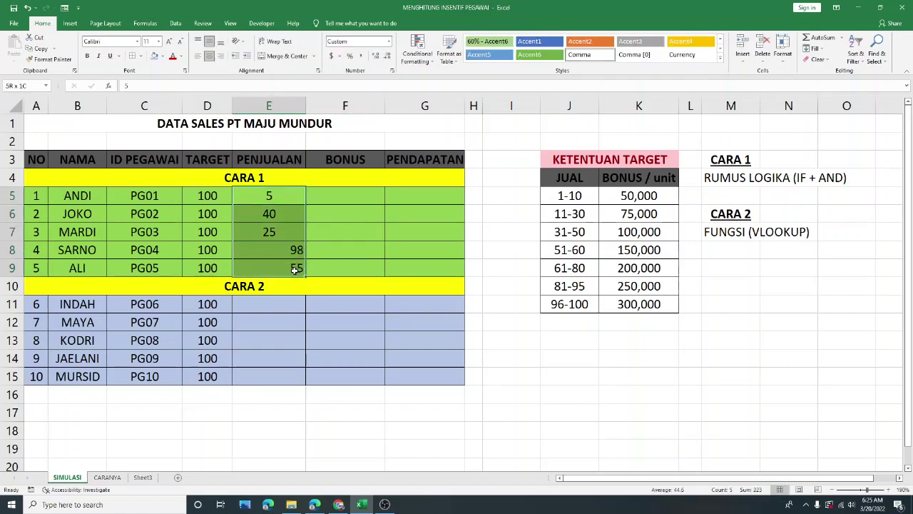
{"action": "left_click", "coordinate": [221, 55]}
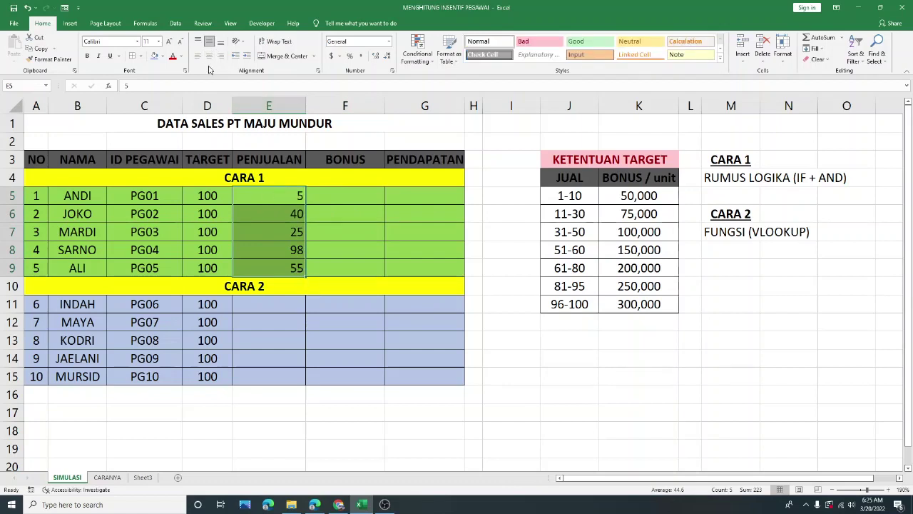
{"action": "left_click", "coordinate": [209, 56]}
{"action": "left_click", "coordinate": [291, 194]}
{"action": "left_click", "coordinate": [346, 221]}
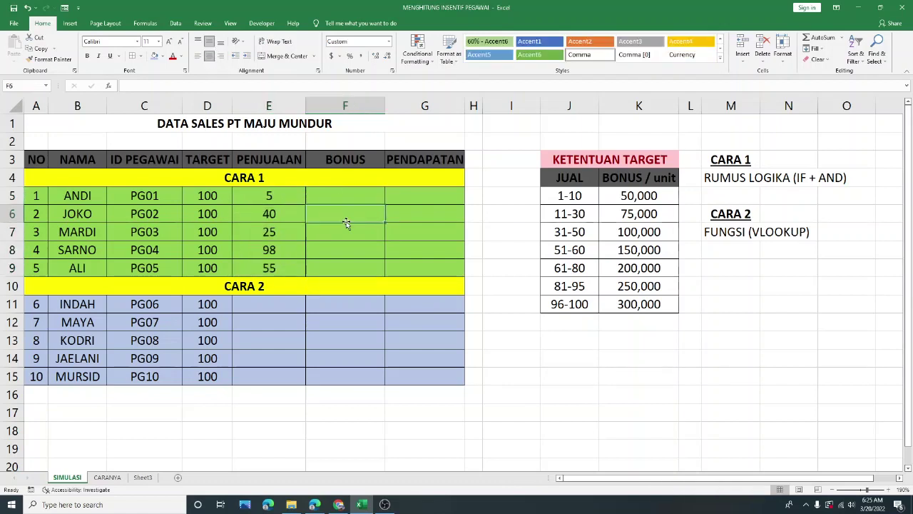
- Check the CARA 1 employees' PENJUALAN values and NAMA entries against the RUMUS LOGIKA (IF + AND) note
{"action": "left_click_drag", "start_coordinate": [291, 194], "coordinate": [288, 263]}
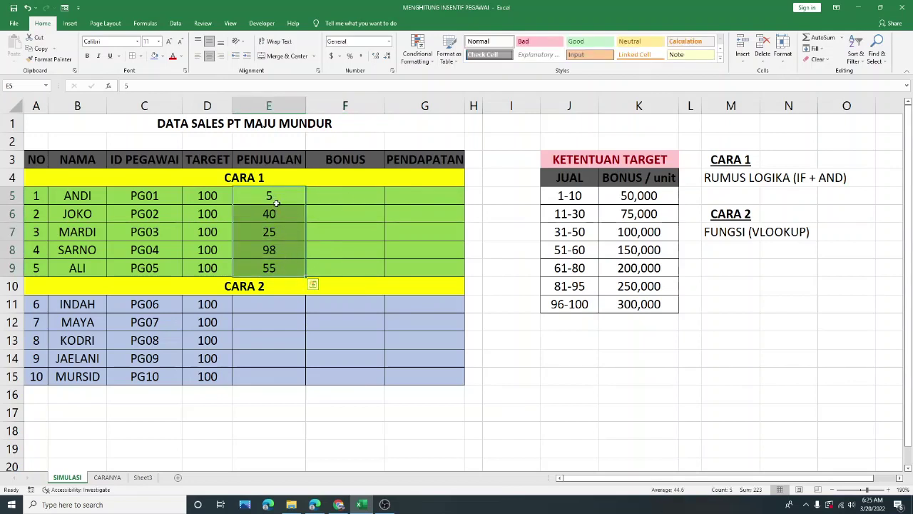
{"action": "left_click_drag", "start_coordinate": [82, 201], "coordinate": [93, 267]}
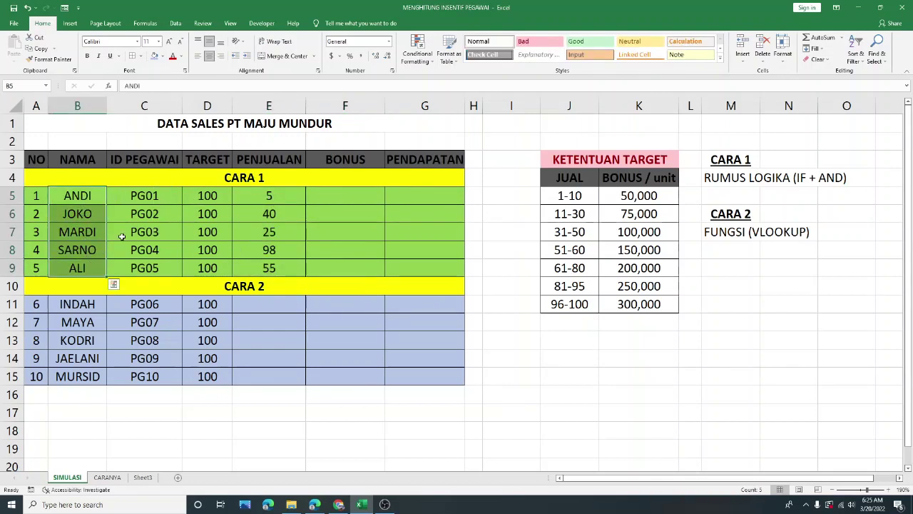
{"action": "left_click", "coordinate": [289, 198]}
{"action": "left_click", "coordinate": [358, 196]}
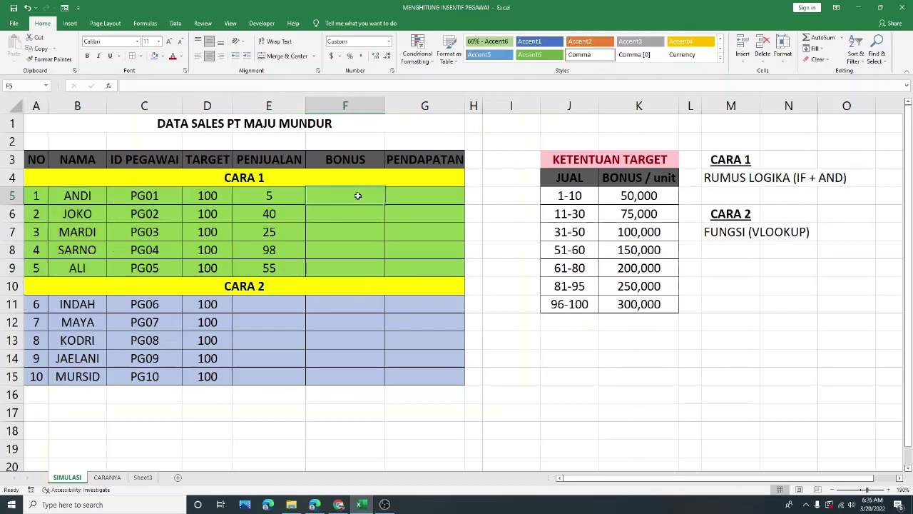
{"action": "left_click_drag", "start_coordinate": [739, 163], "coordinate": [738, 180]}
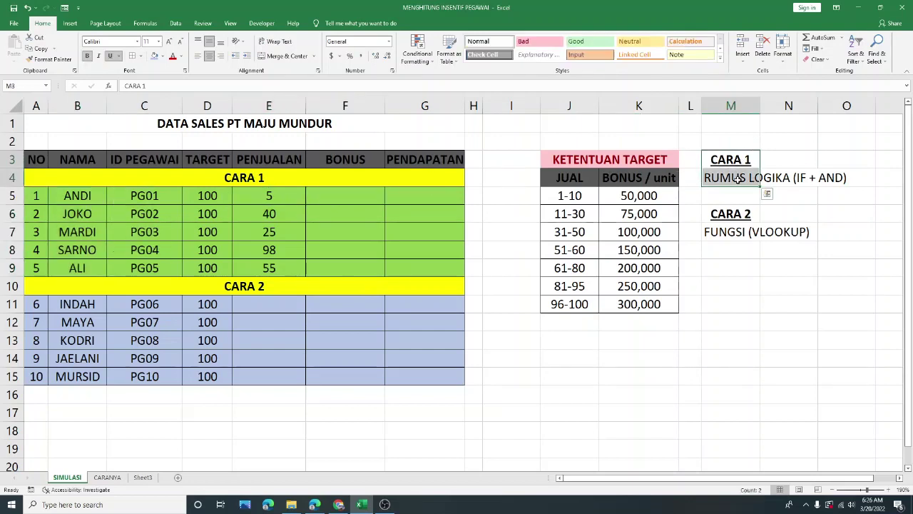
- Start an IF formula in BONUS cell F5 with an AND test whose first condition is E5=>0
{"action": "left_click", "coordinate": [318, 195]}
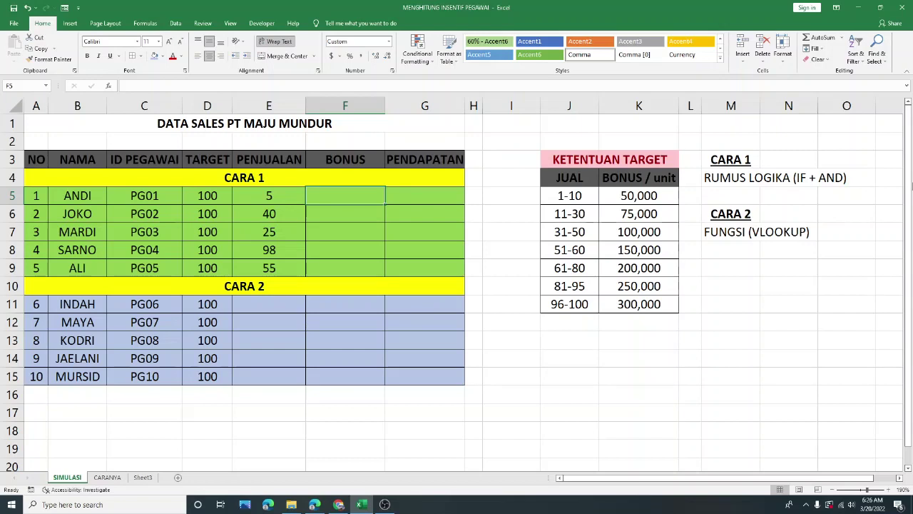
{"action": "type", "text": "=IF"}
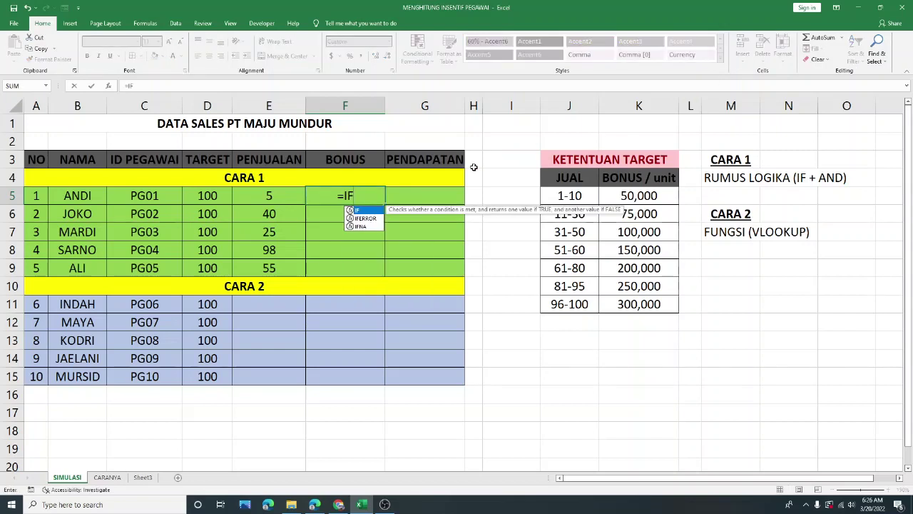
{"action": "type", "text": "(AND"}
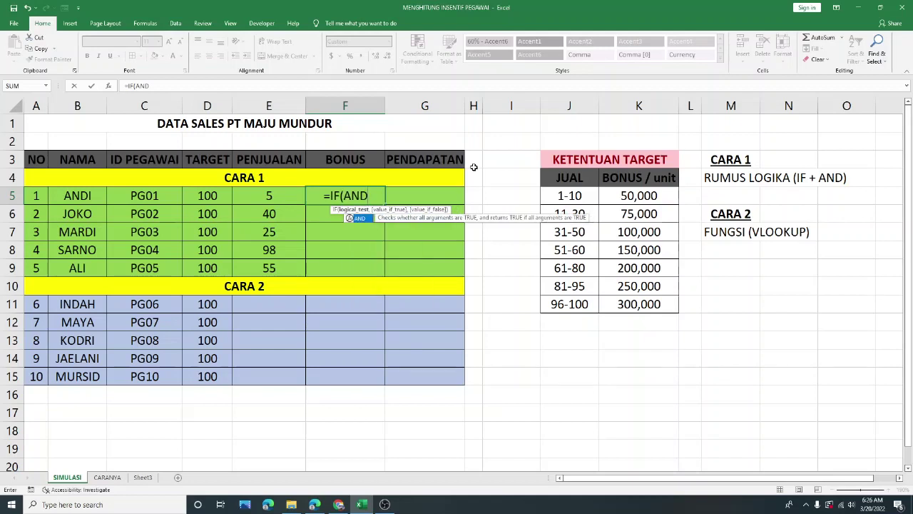
{"action": "type", "text": "("}
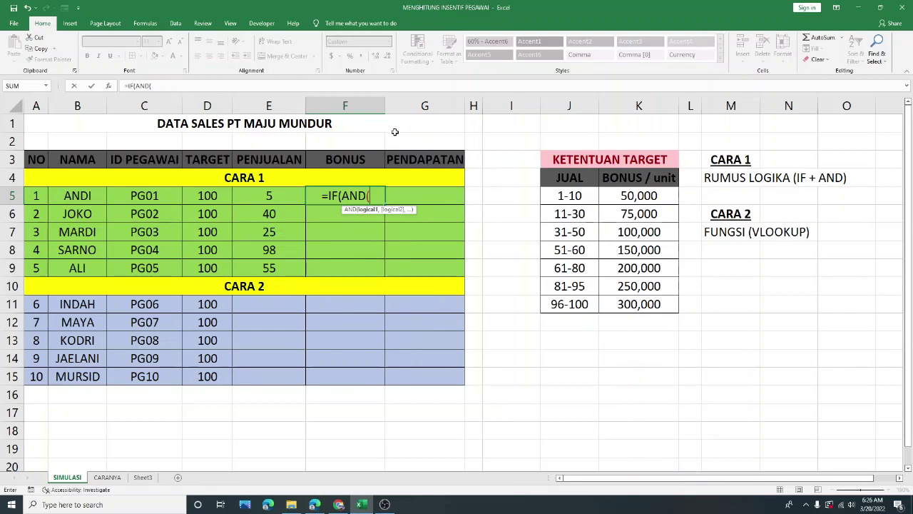
{"action": "left_click", "coordinate": [276, 196]}
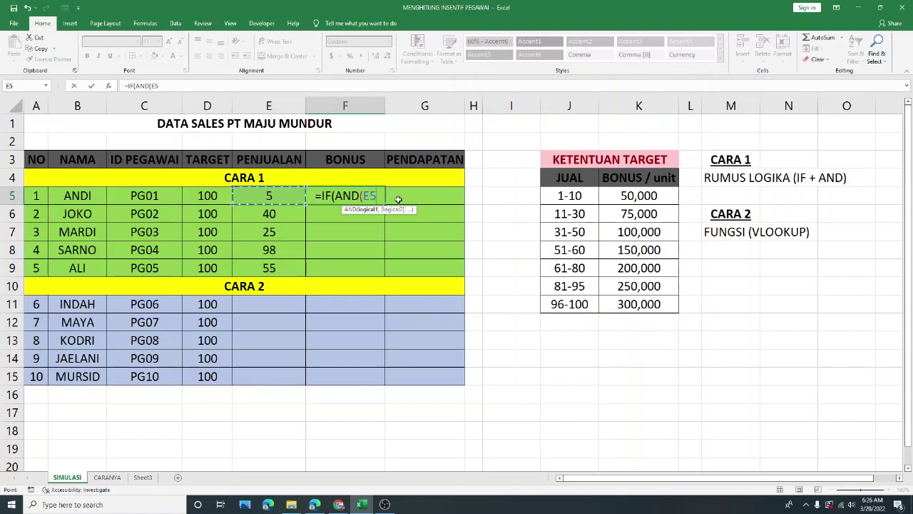
{"action": "type", "text": "="}
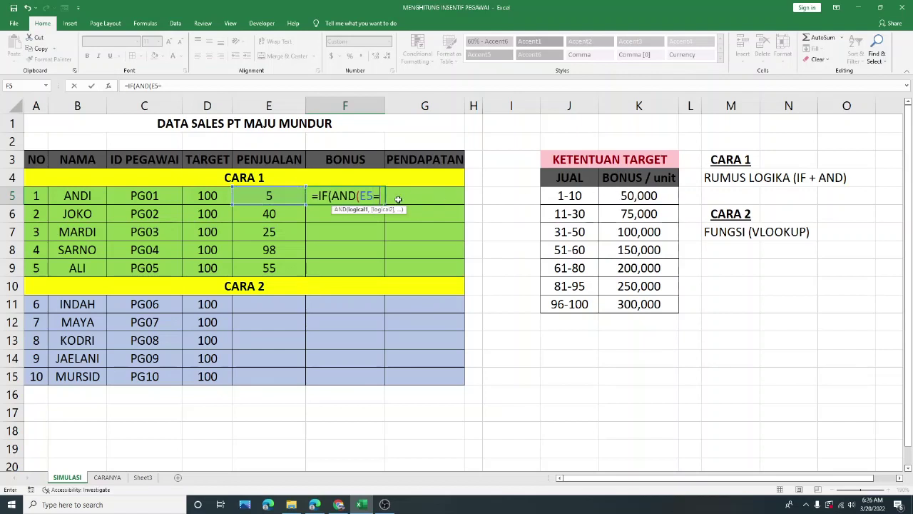
{"action": "type", "text": "<"}
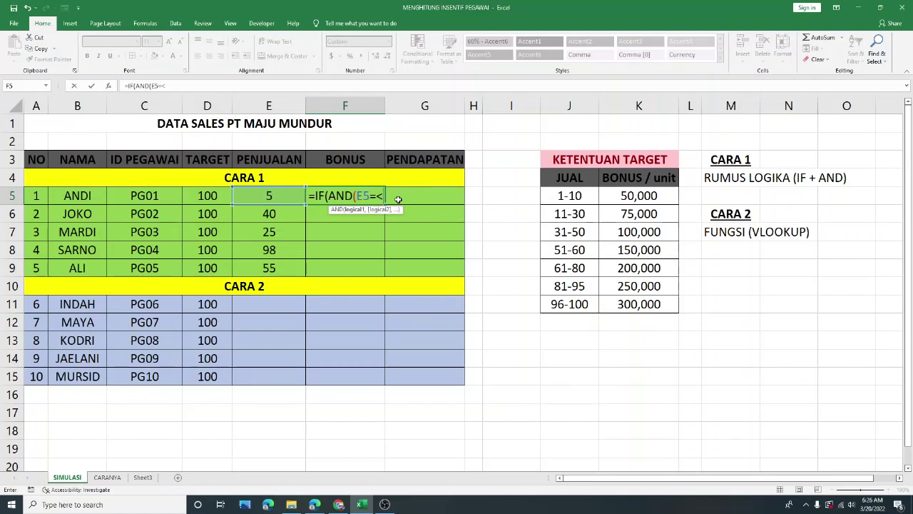
{"action": "key", "text": "BackSpace"}
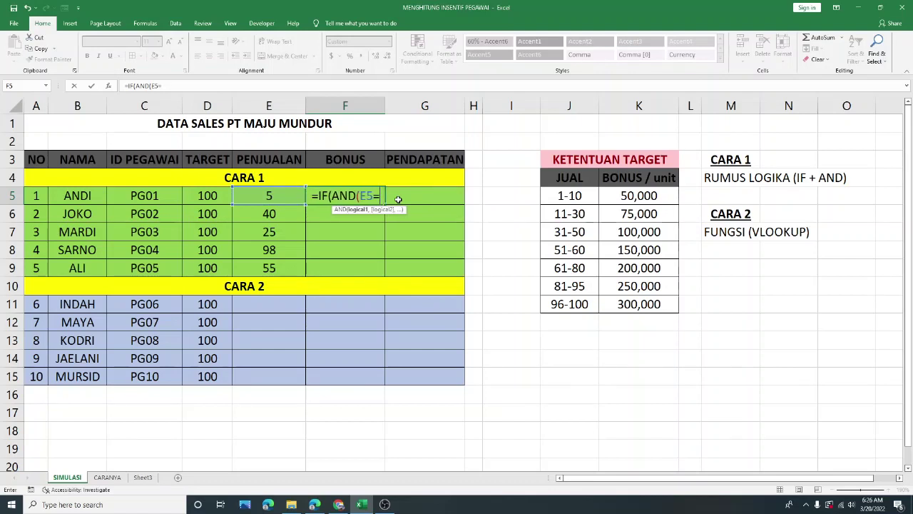
{"action": "type", "text": ">0"}
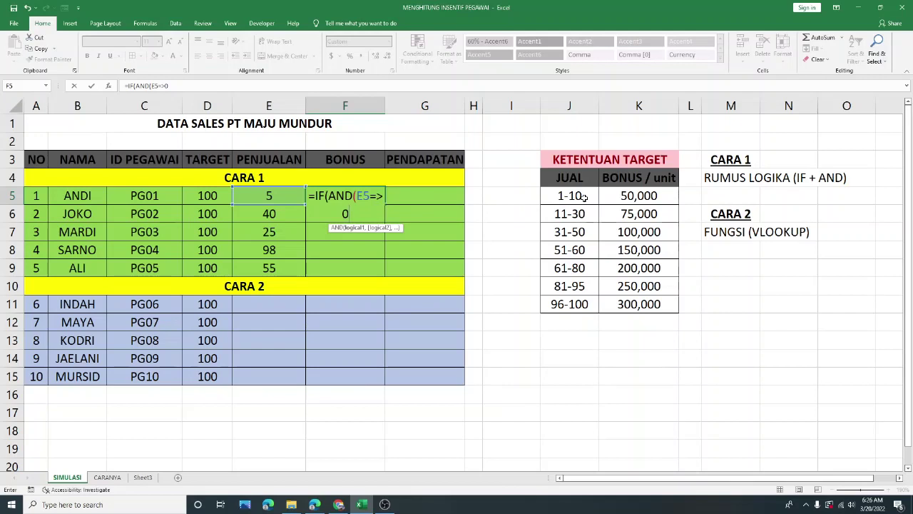
- Add the second condition E5=<10 and the result "5,0000" to the F5 formula and try to enter it
{"action": "type", "text": ",E5"}
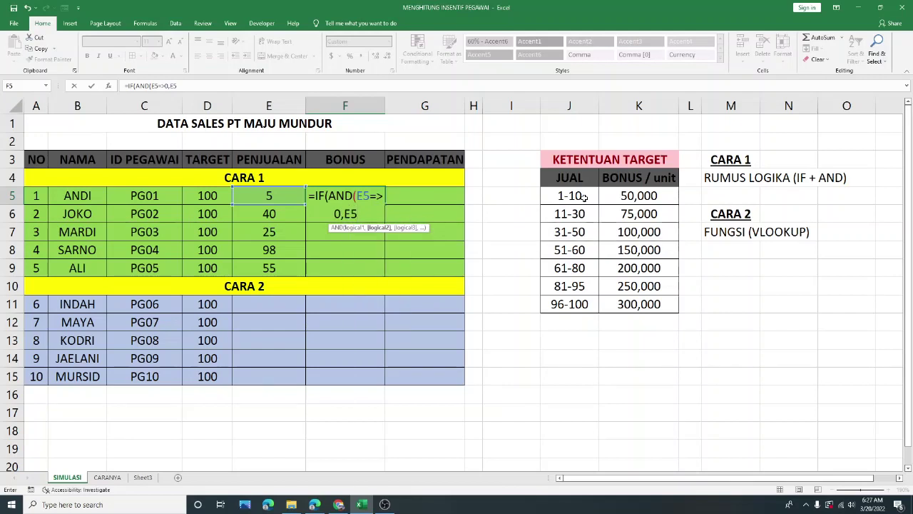
{"action": "type", "text": "="}
{"action": "type", "text": "<10)\""}
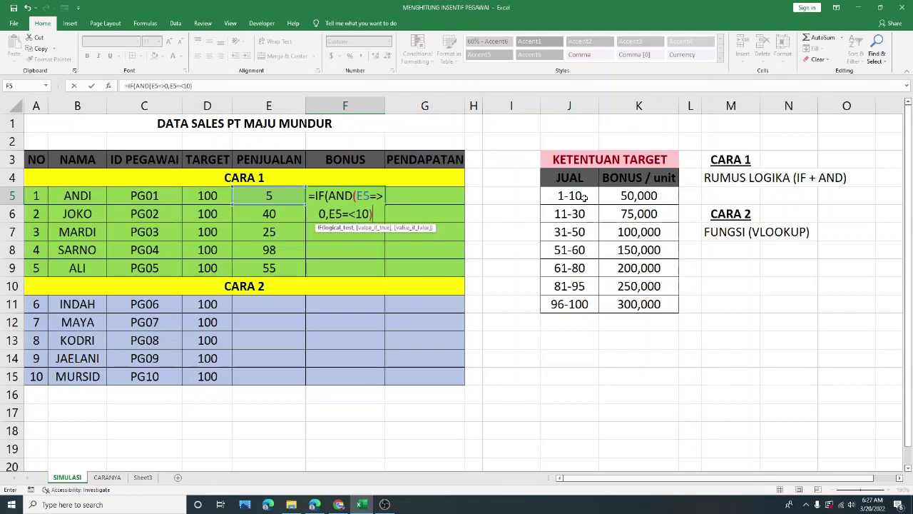
{"action": "type", "text": "5,0000\""}
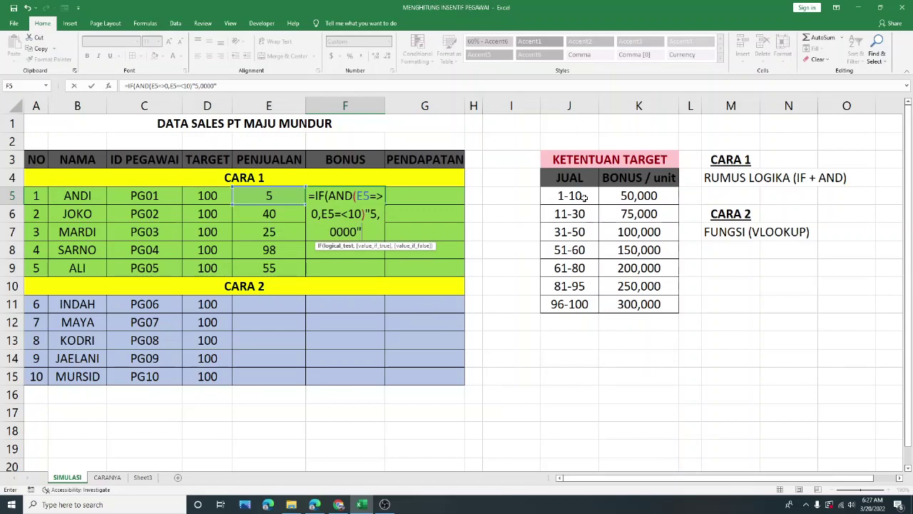
{"action": "type", "text": ")"}
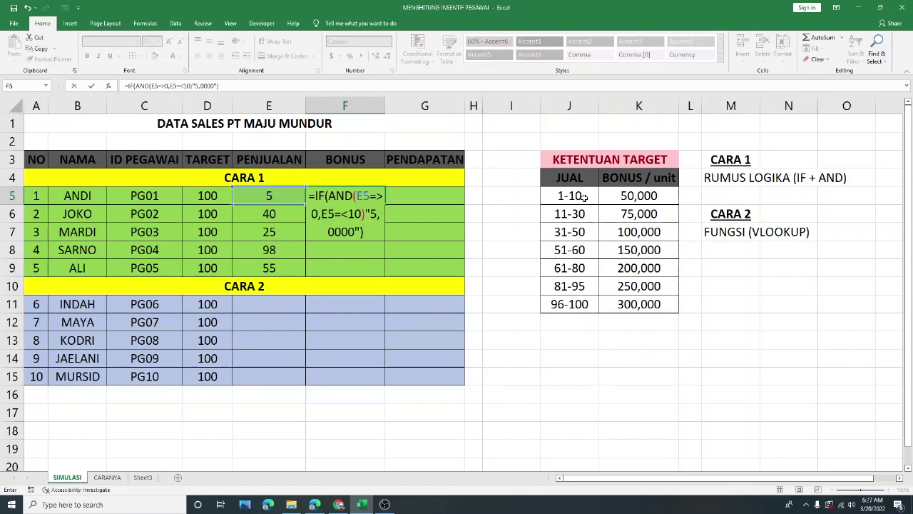
{"action": "key", "text": "Return"}
{"action": "left_click", "coordinate": [437, 302]}
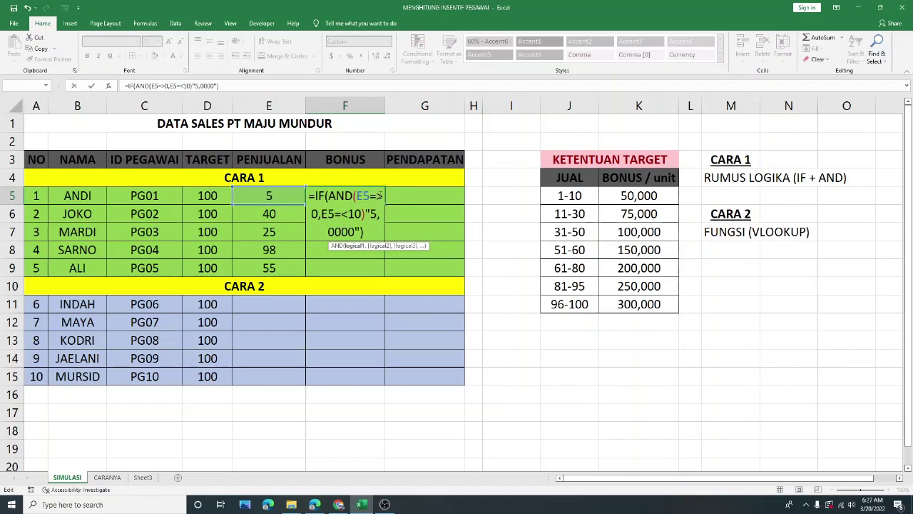
- Correct the comparison operators in the F5 formula so its conditions read E5>=0 and E5<=10
{"action": "left_click", "coordinate": [365, 216]}
{"action": "key", "text": "BackSpace"}
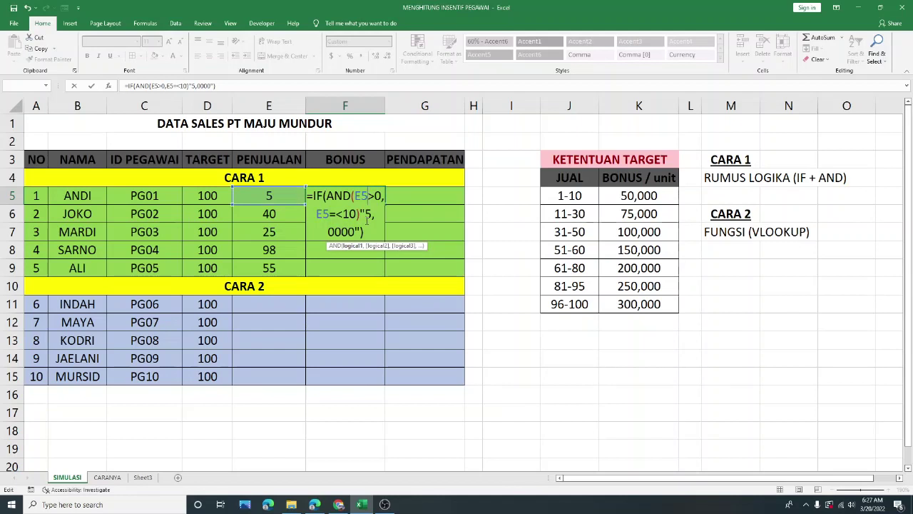
{"action": "type", "text": "="}
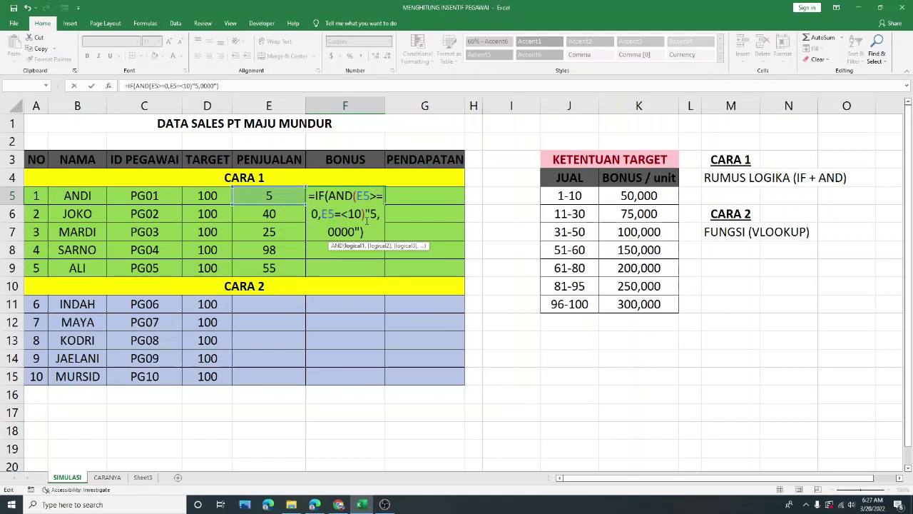
{"action": "key", "text": "Return"}
{"action": "key", "text": "Return"}
{"action": "key", "text": "BackSpace"}
{"action": "type", "text": "="}
{"action": "key", "text": "Return"}
{"action": "key", "text": "Return"}
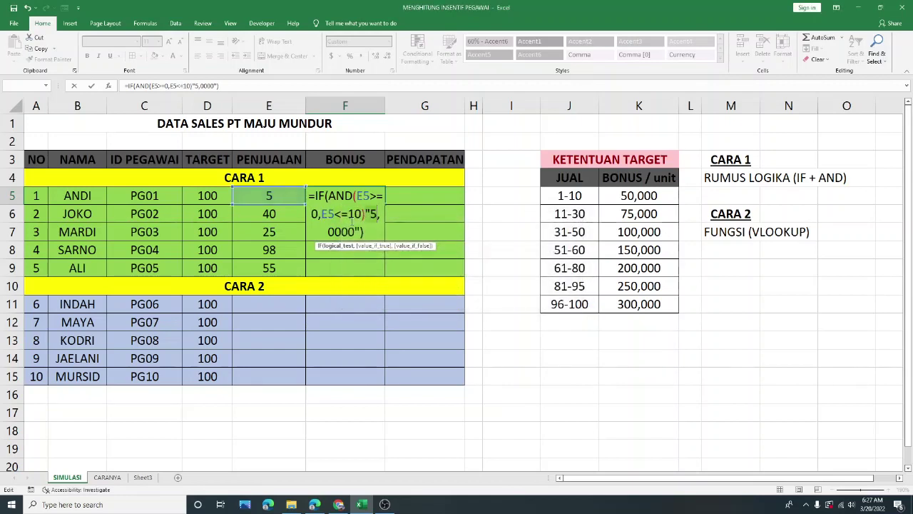
- Insert the missing comma between the AND test and the result in the F5 formula and enter it
{"action": "left_click", "coordinate": [367, 213]}
{"action": "type", "text": ","}
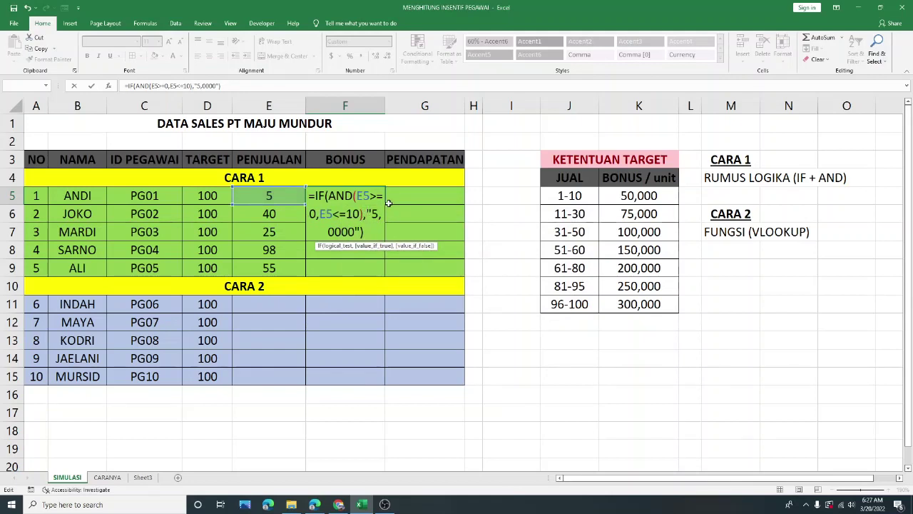
{"action": "key", "text": "Return"}
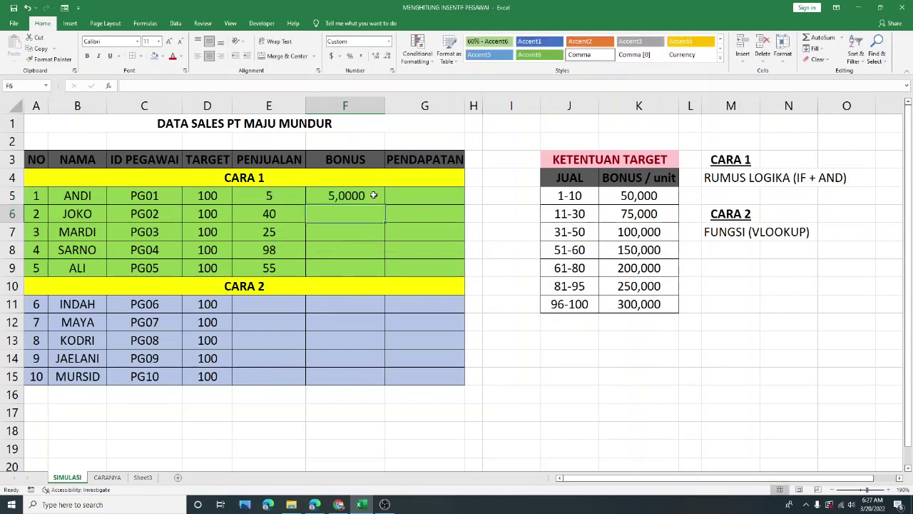
- Correct the result text in the F5 formula to "50,000"
{"action": "double_click", "coordinate": [373, 195]}
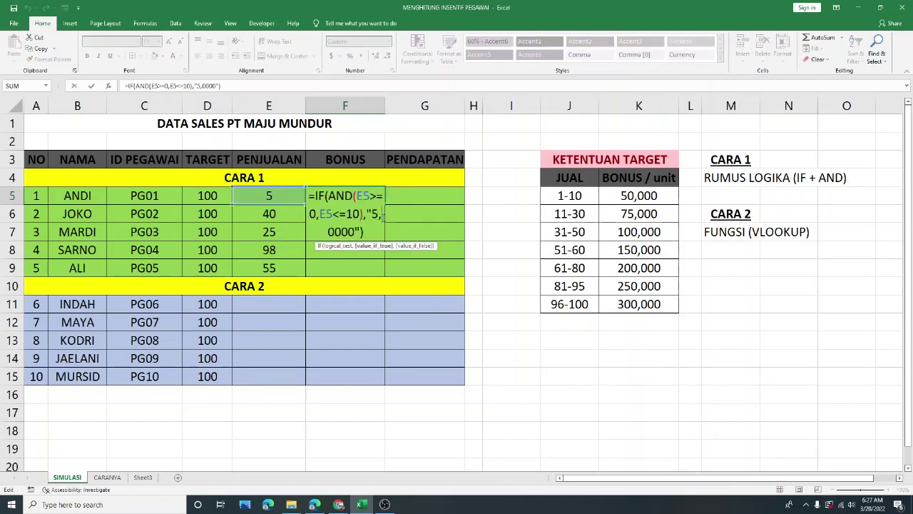
{"action": "left_click", "coordinate": [383, 214]}
{"action": "key", "text": "BackSpace"}
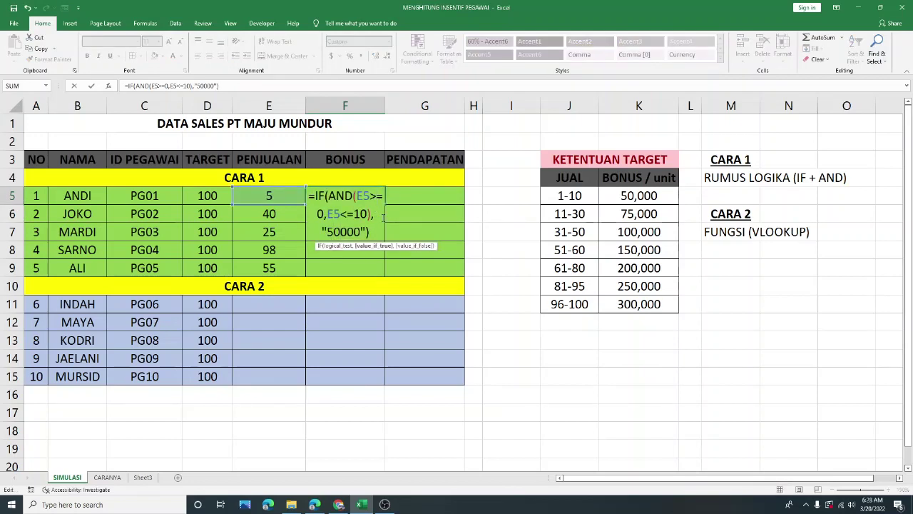
{"action": "key", "text": "Right"}
{"action": "type", "text": ","}
{"action": "key", "text": "Return"}
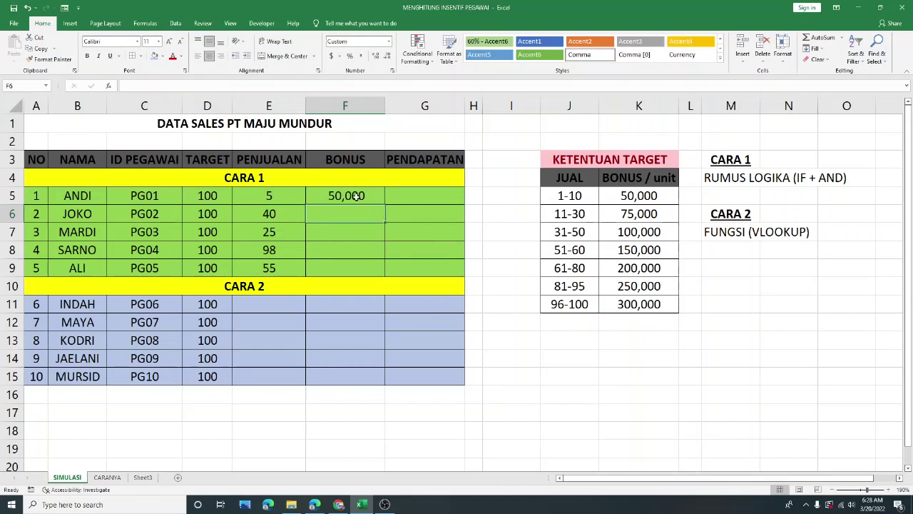
- Test the F5 bonus formula by setting the first employee's PENJUALAN in E5 to 1 and then 2
{"action": "left_click", "coordinate": [357, 197]}
{"action": "left_click", "coordinate": [292, 195]}
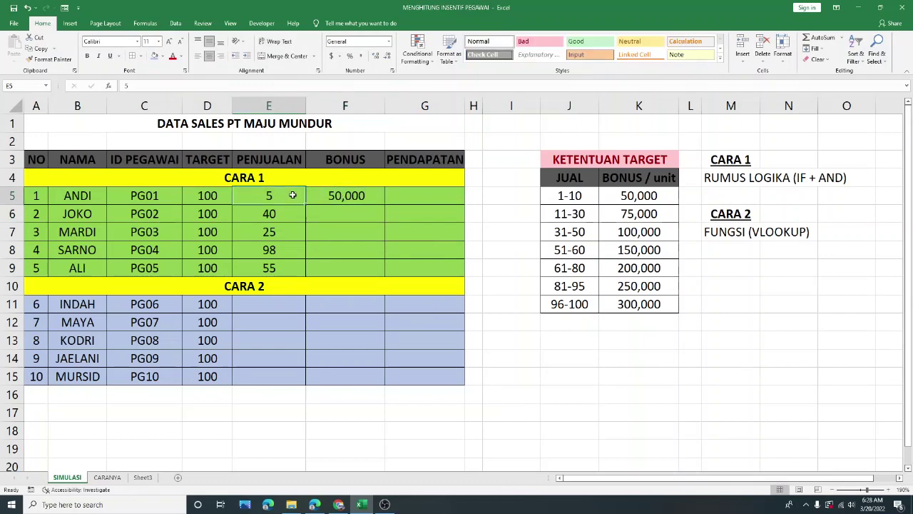
{"action": "type", "text": "1"}
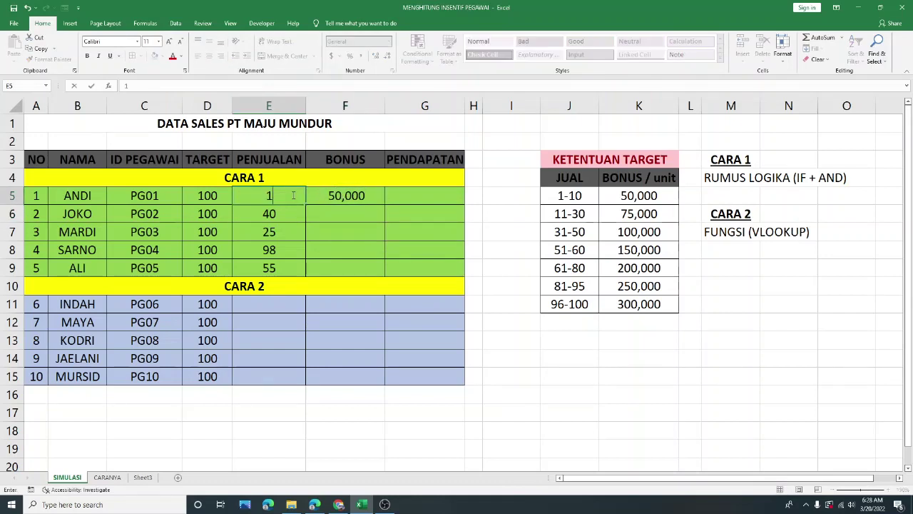
{"action": "key", "text": "Return"}
{"action": "left_click", "coordinate": [278, 191]}
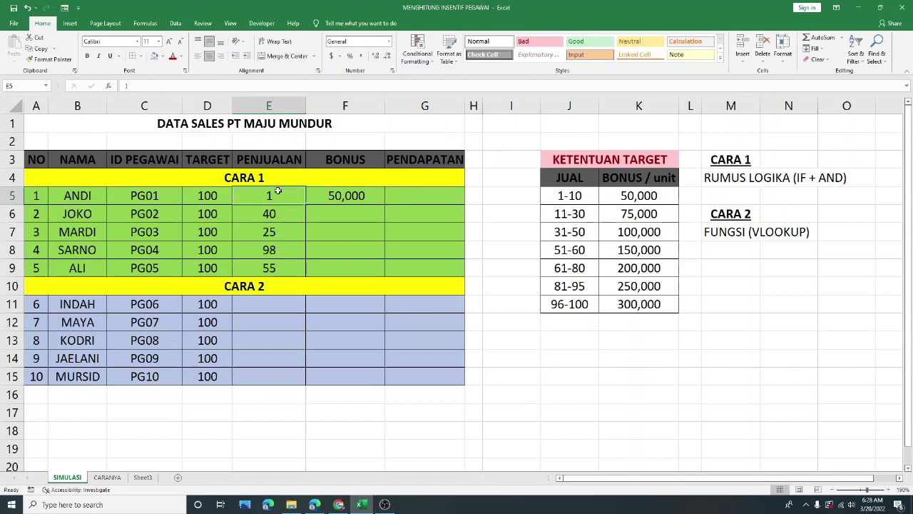
{"action": "type", "text": "2"}
{"action": "left_click", "coordinate": [331, 232]}
{"action": "left_click", "coordinate": [348, 194]}
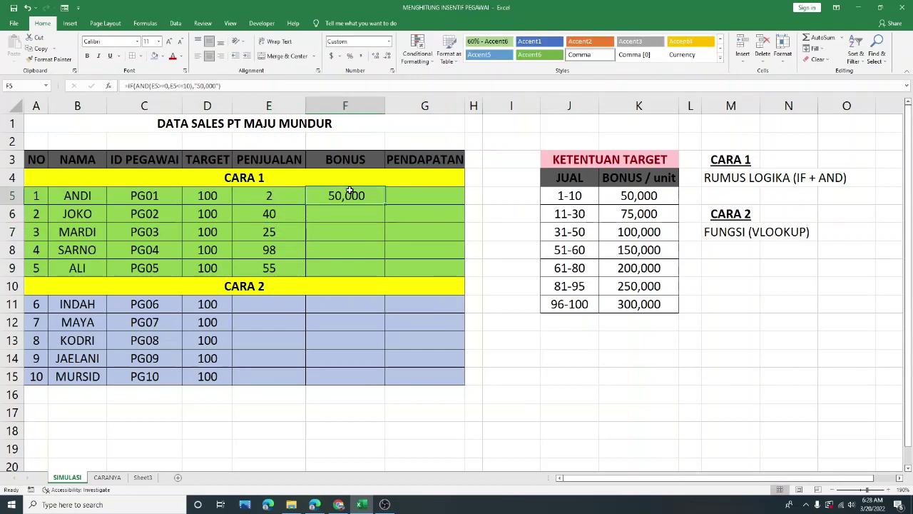
- Remove the "50,000" result and closing bracket from the F5 formula, restore the result and accept the suggested bracket correction
{"action": "double_click", "coordinate": [372, 202]}
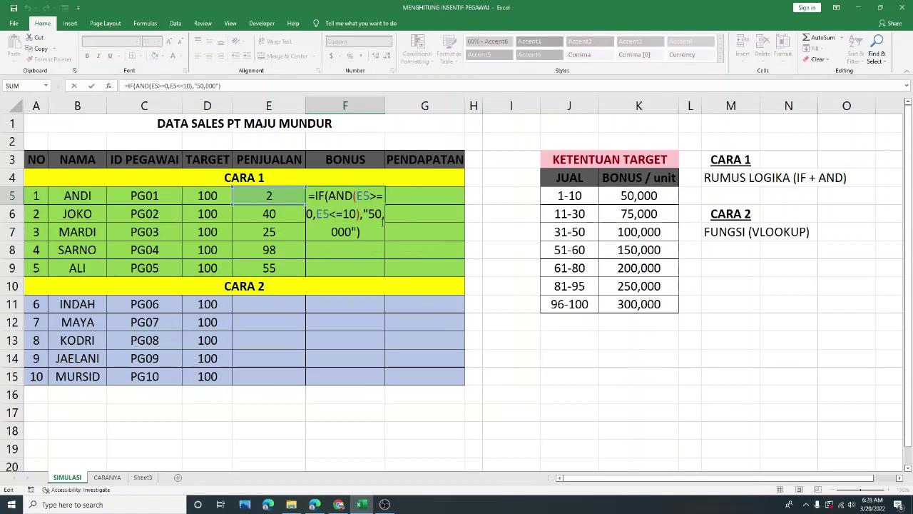
{"action": "key", "text": "BackSpace"}
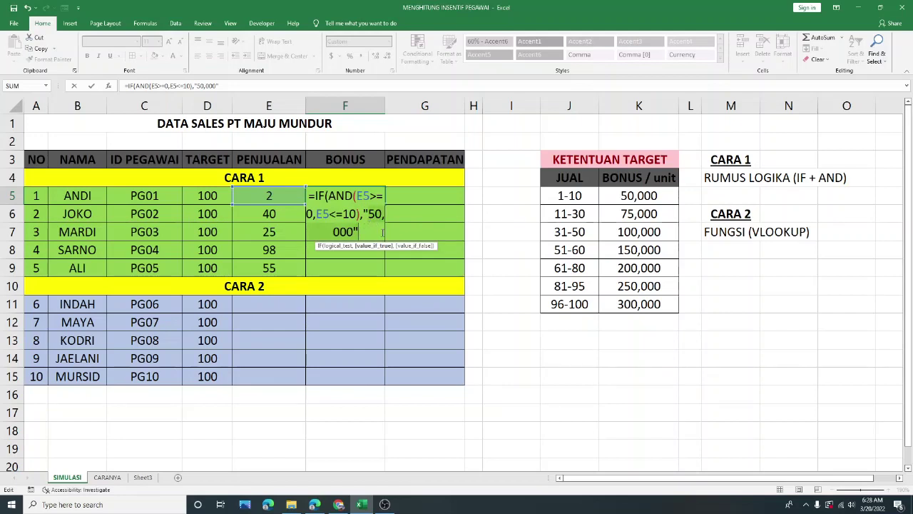
{"action": "key", "text": "BackSpace"}
{"action": "key", "text": "BackSpace"}
{"action": "key", "text": "BackSpace"}
{"action": "key", "text": "BackSpace"}
{"action": "key", "text": "BackSpace"}
{"action": "key", "text": "BackSpace"}
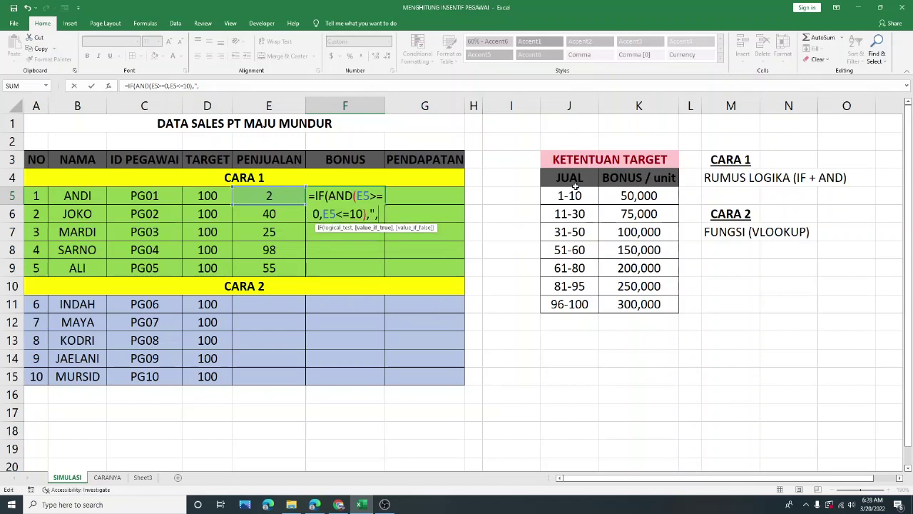
{"action": "type", "text": "50,000\""}
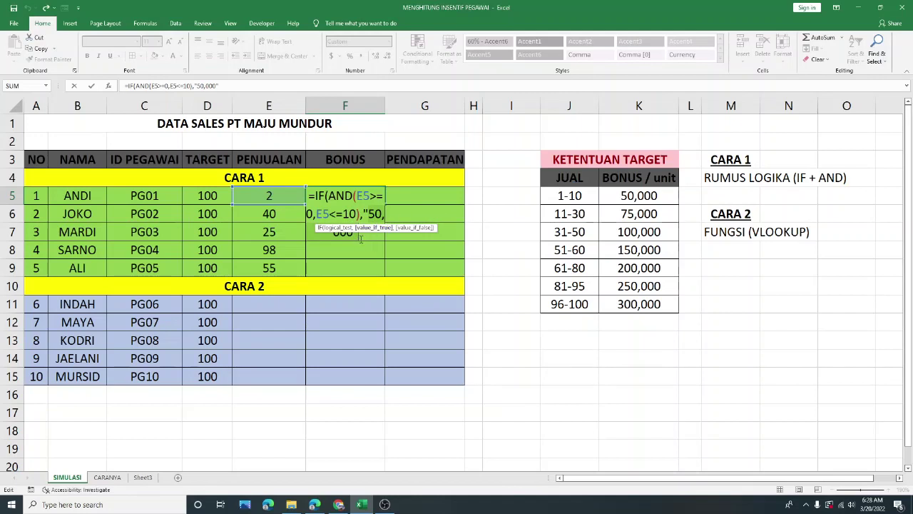
{"action": "key", "text": "Return"}
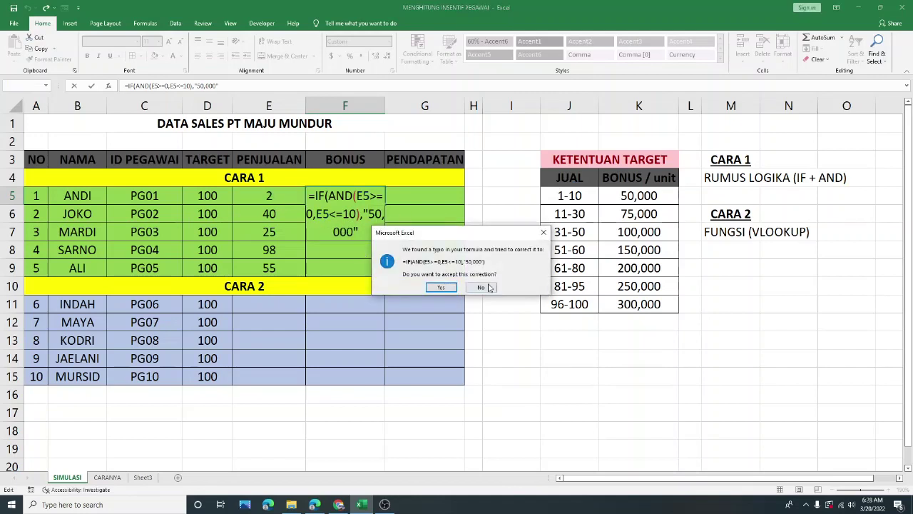
{"action": "left_click", "coordinate": [440, 287]}
- Replace the closing bracket of the F5 bonus formula with a comma and start a nested IF(AND( as the false result
{"action": "double_click", "coordinate": [378, 196]}
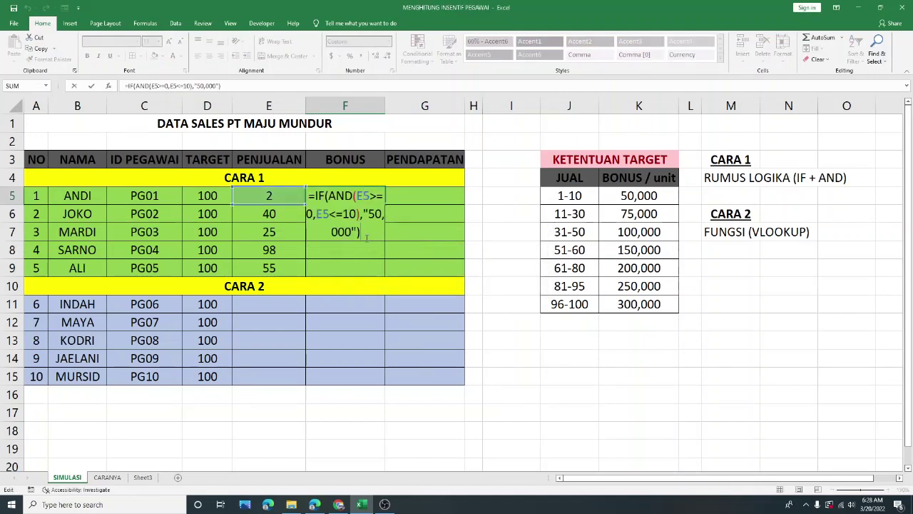
{"action": "key", "text": "BackSpace"}
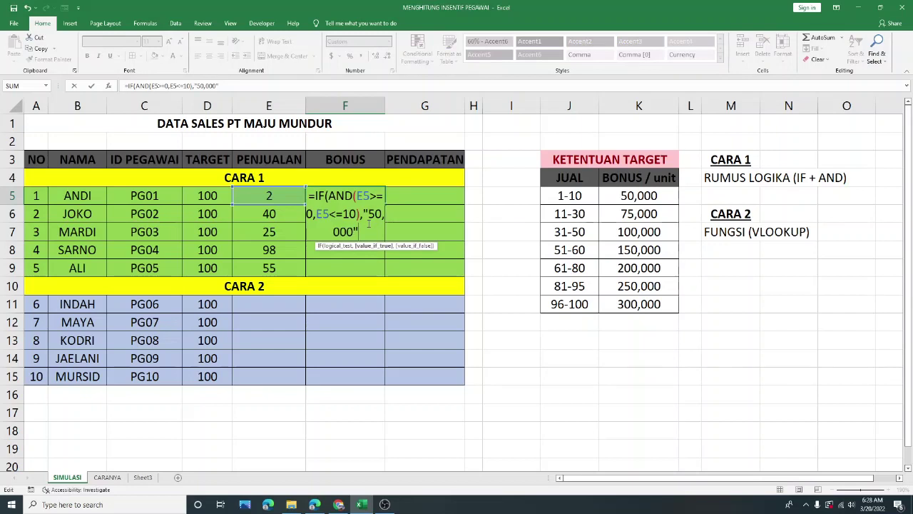
{"action": "type", "text": ","}
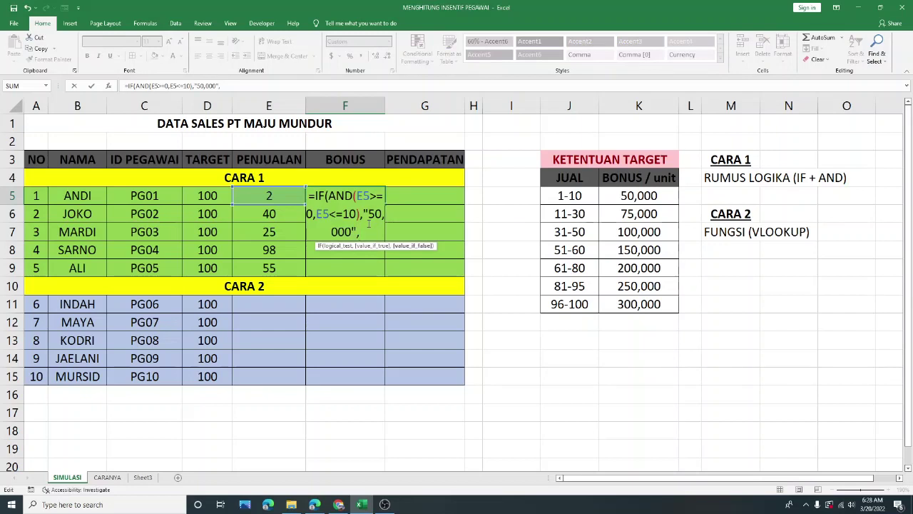
{"action": "type", "text": "IF"}
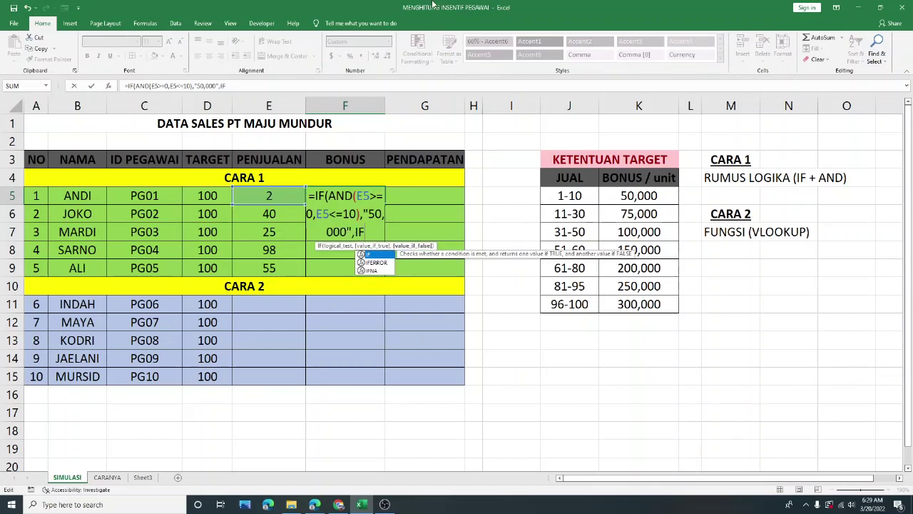
{"action": "type", "text": "(AND"}
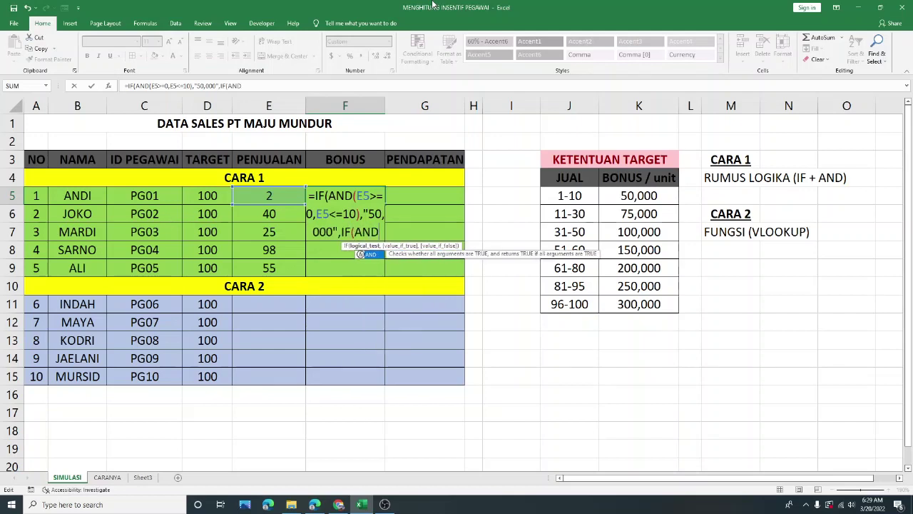
{"action": "type", "text": "("}
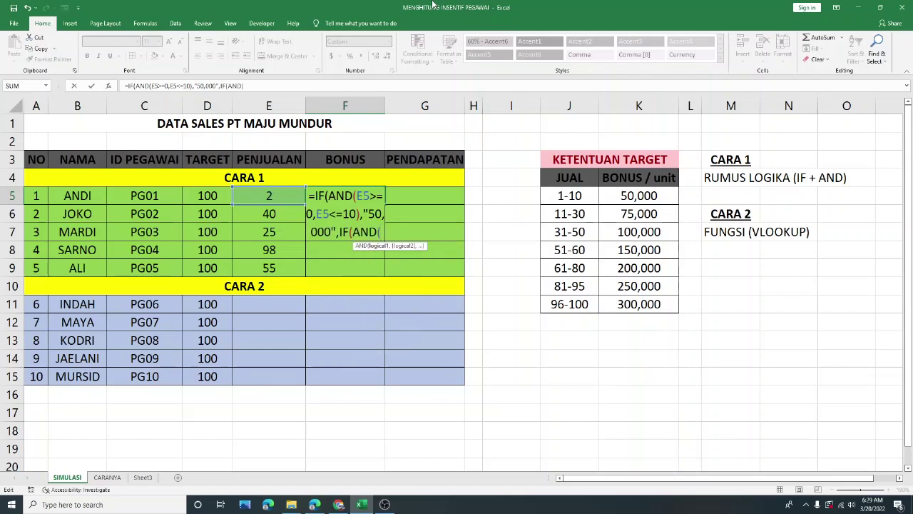
- Give the nested AND test in F5 the conditions E5>=11 and E5<=30
{"action": "type", "text": "E5"}
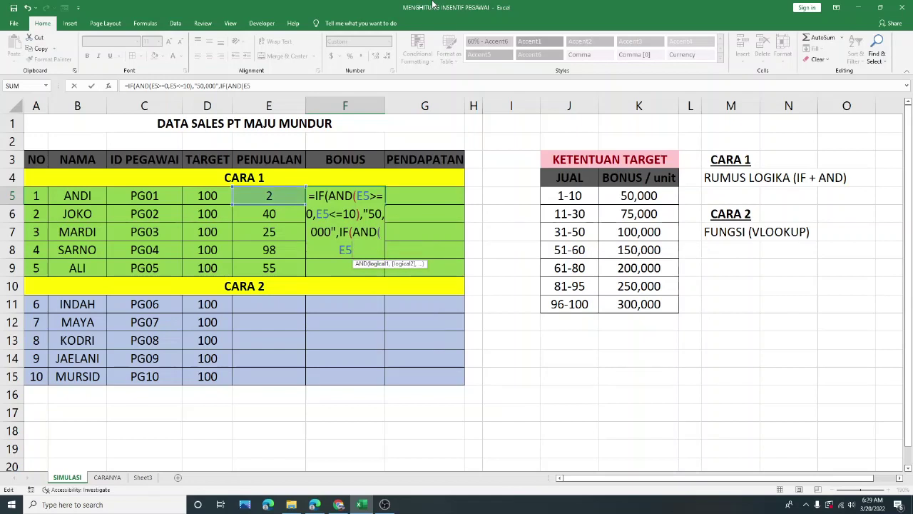
{"action": "type", "text": ">=11"}
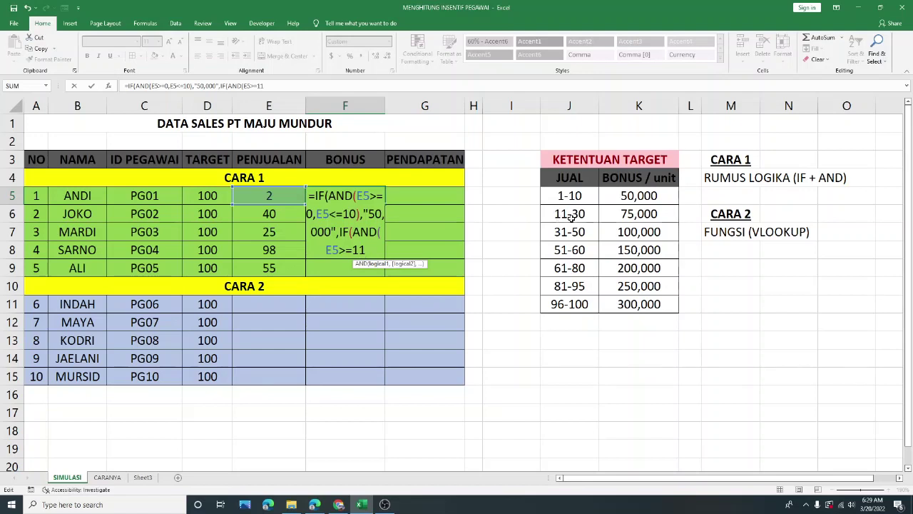
{"action": "type", "text": ","}
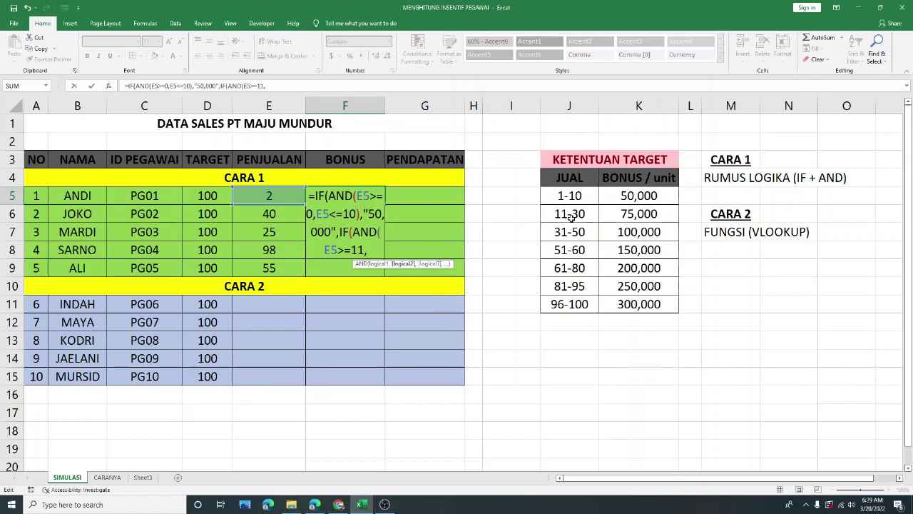
{"action": "type", "text": "E5"}
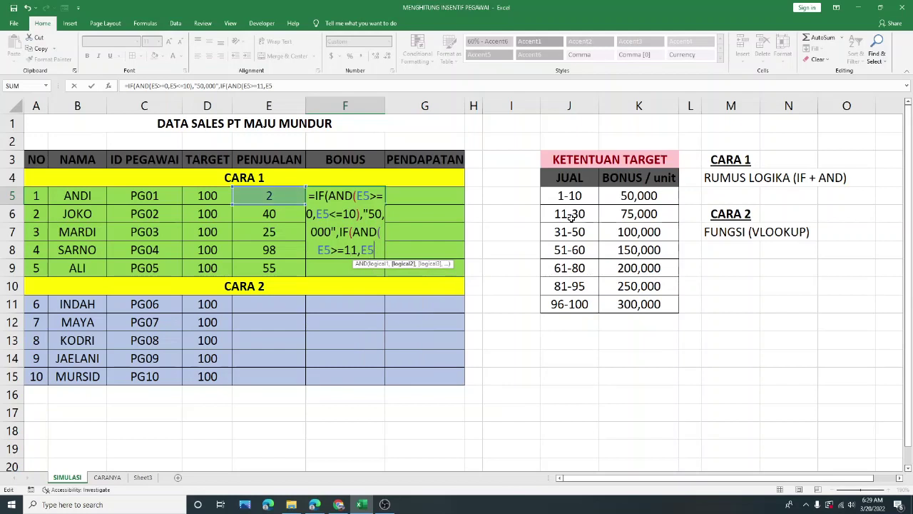
{"action": "type", "text": "<=30"}
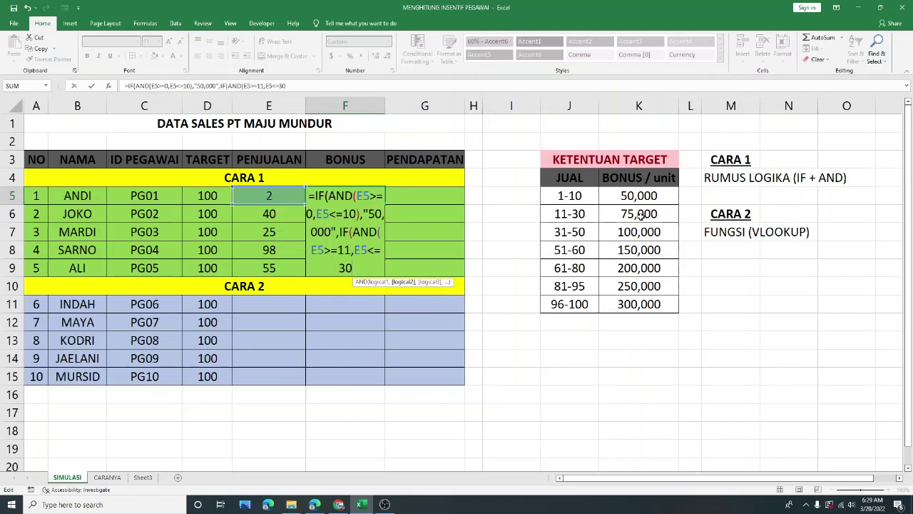
- Close the nested AND test, add the result "75,000" and enter the F5 formula with both IFs closed
{"action": "type", "text": "),\""}
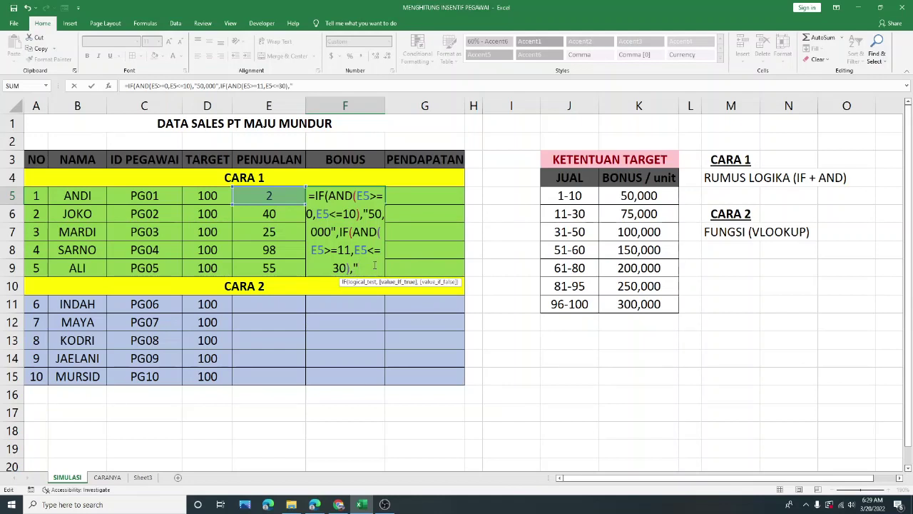
{"action": "type", "text": "75"}
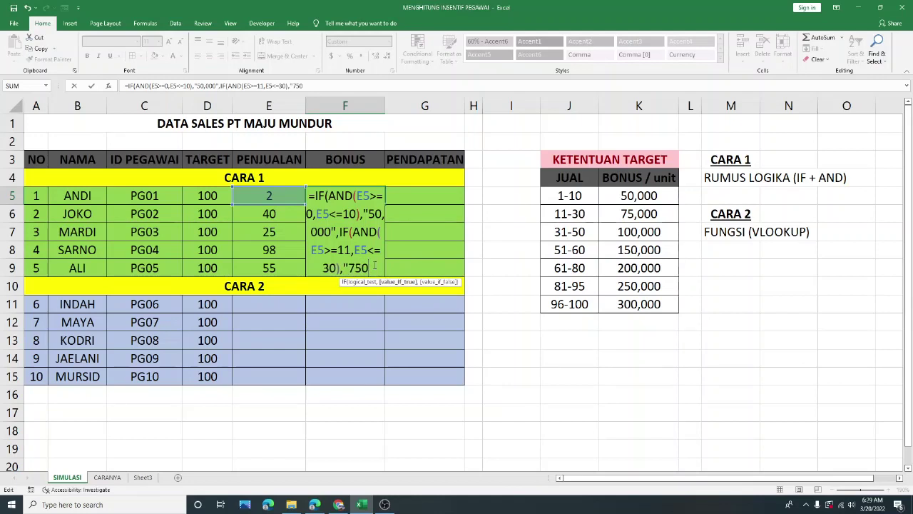
{"action": "type", "text": ","}
{"action": "type", "text": "00"}
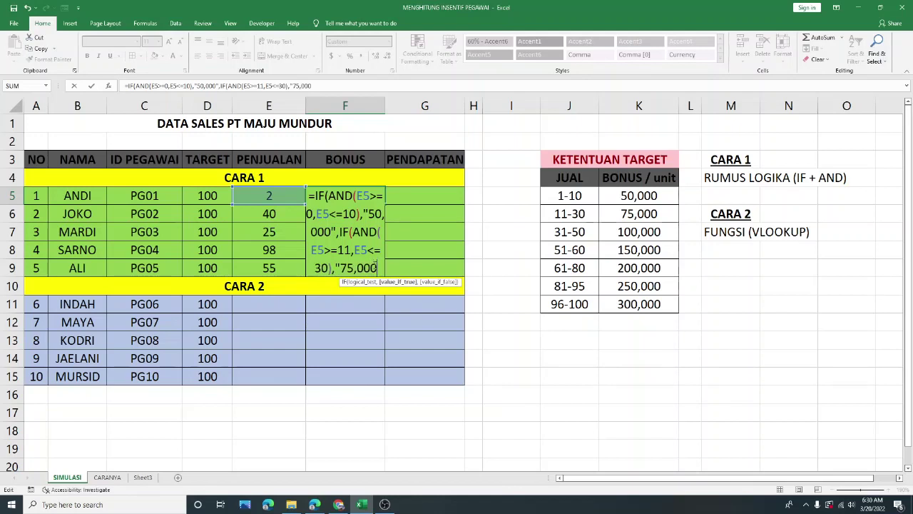
{"action": "type", "text": "\""}
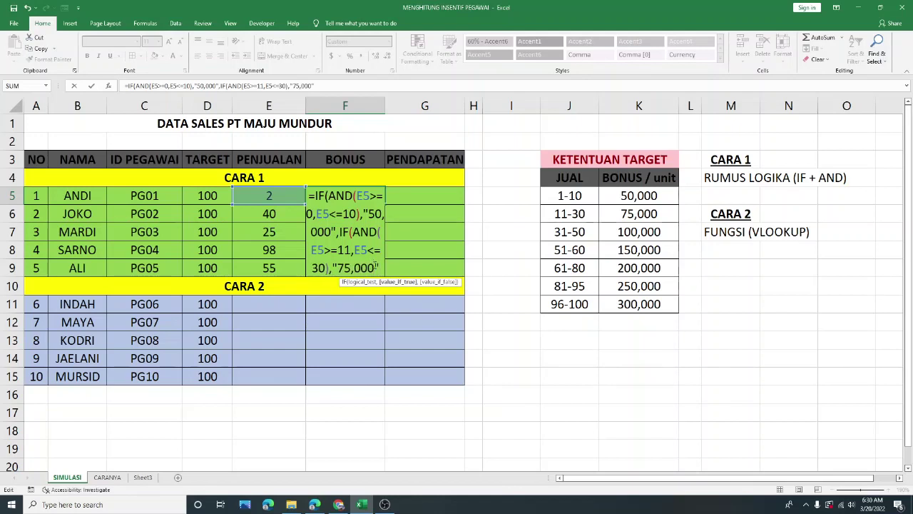
{"action": "type", "text": "))"}
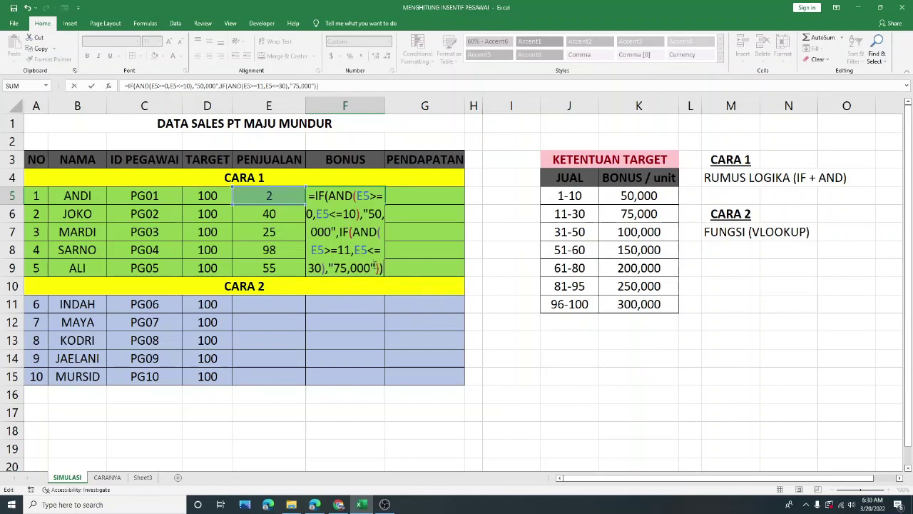
{"action": "key", "text": "Return"}
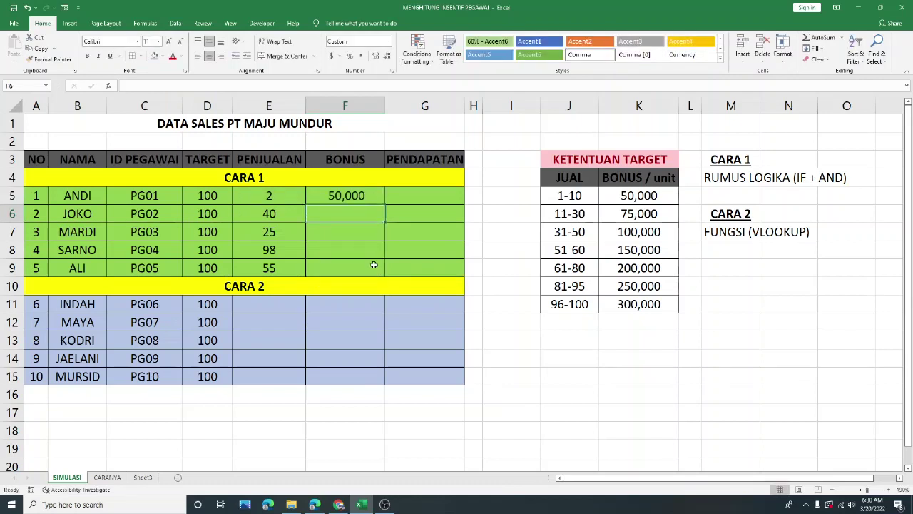
- Test the two-tier bonus formula by setting the first employee's PENJUALAN in E5 to 5 and then 15
{"action": "left_click", "coordinate": [289, 202]}
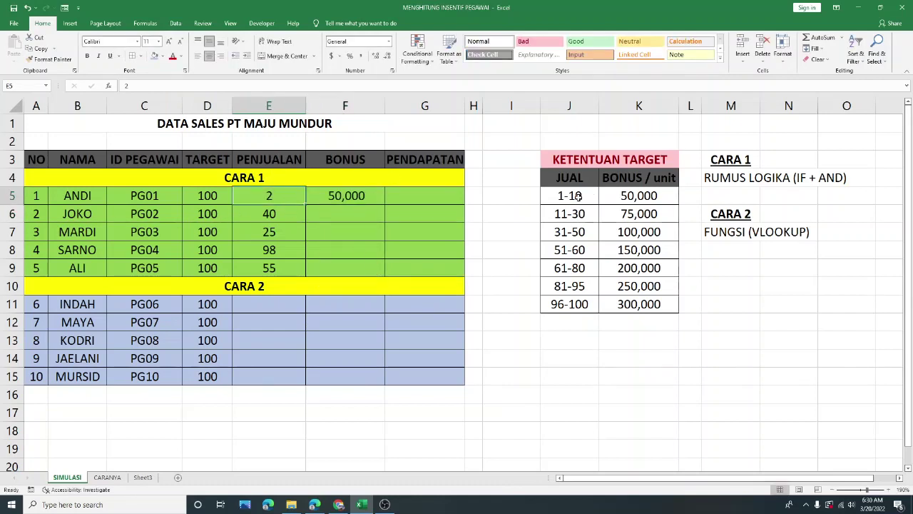
{"action": "double_click", "coordinate": [283, 199]}
{"action": "key", "text": "BackSpace"}
{"action": "type", "text": "5"}
{"action": "key", "text": "Return"}
{"action": "left_click", "coordinate": [261, 189]}
{"action": "type", "text": "15"}
{"action": "key", "text": "Return"}
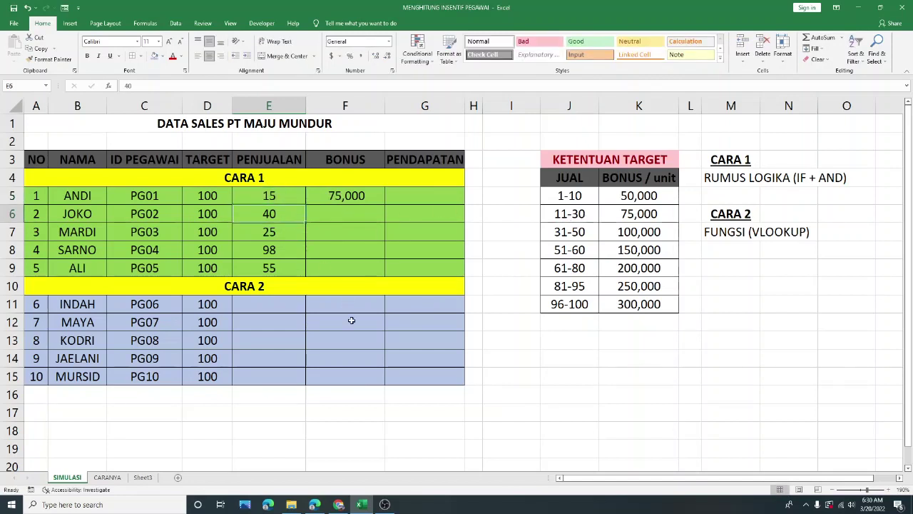
- Check the 11-30 tier with 11 in E5, then set E5 to 5
{"action": "left_click", "coordinate": [353, 194]}
{"action": "left_click", "coordinate": [276, 194]}
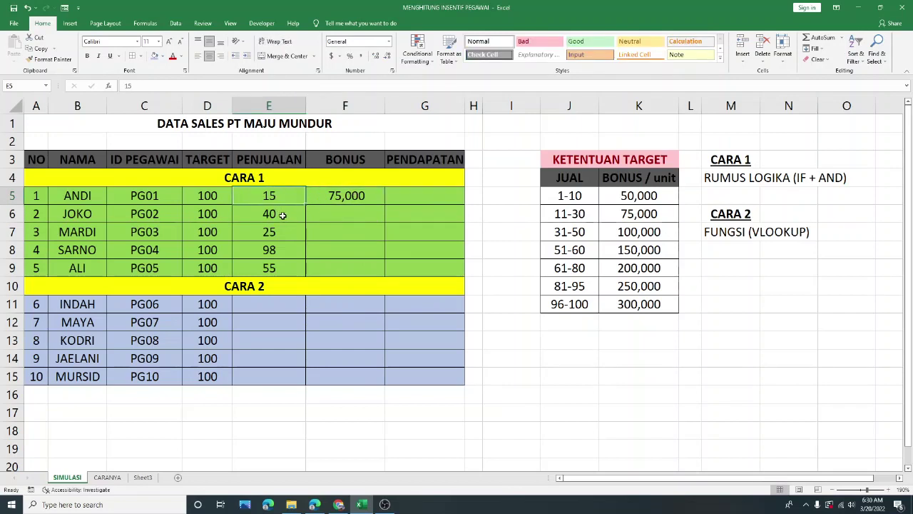
{"action": "type", "text": "11"}
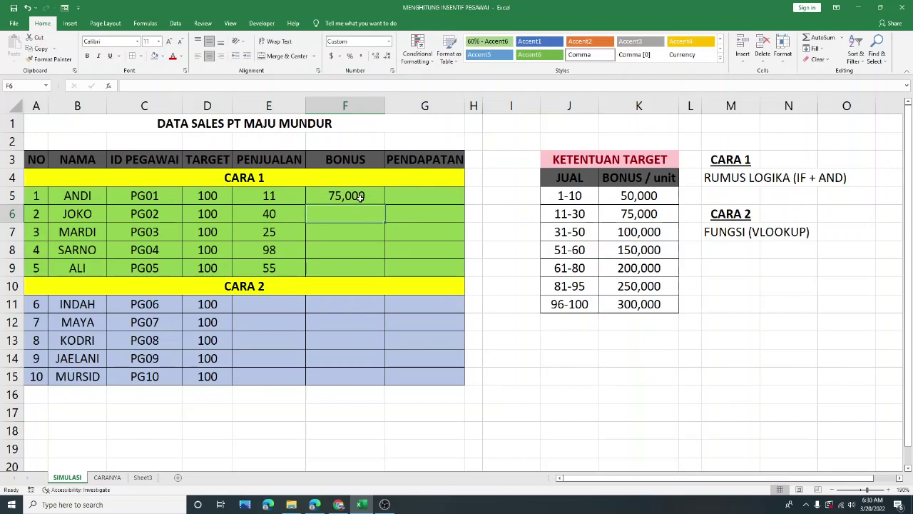
{"action": "key", "text": "ctrl+Return"}
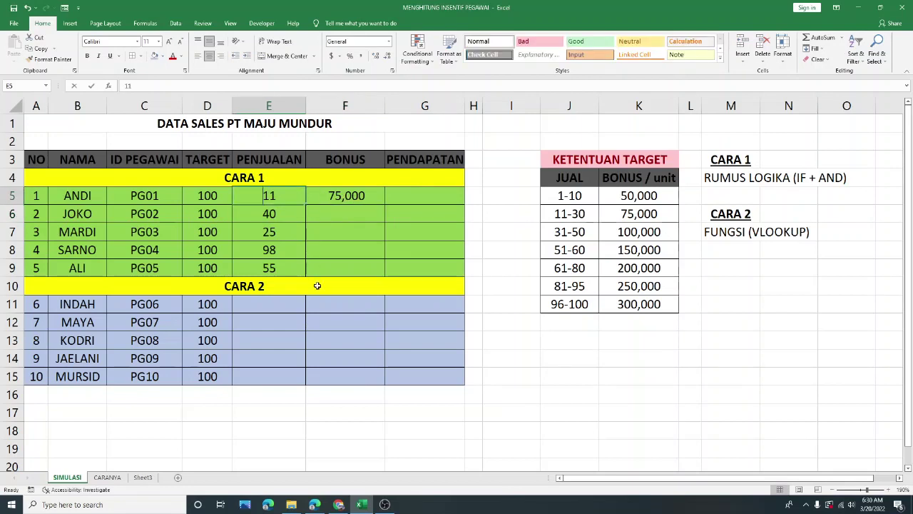
{"action": "type", "text": "5"}
{"action": "key", "text": "Return"}
- Replace the two closing brackets of the F5 formula with a comma and start a third IF(AND( level
{"action": "double_click", "coordinate": [369, 196]}
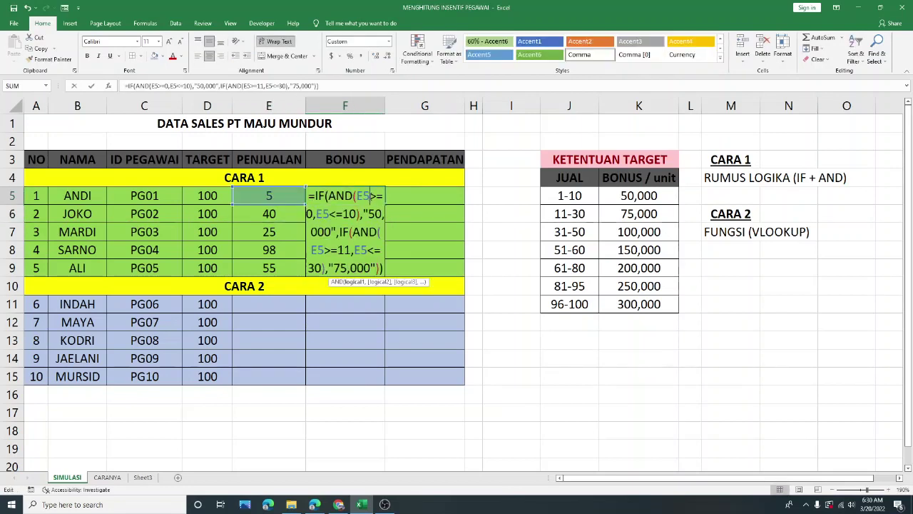
{"action": "left_click", "coordinate": [384, 268]}
{"action": "key", "text": "BackSpace"}
{"action": "key", "text": "BackSpace"}
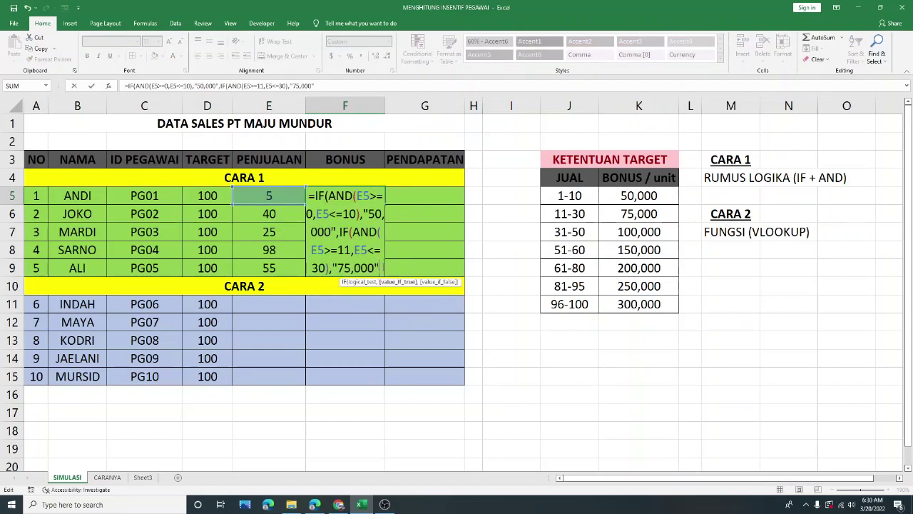
{"action": "type", "text": ","}
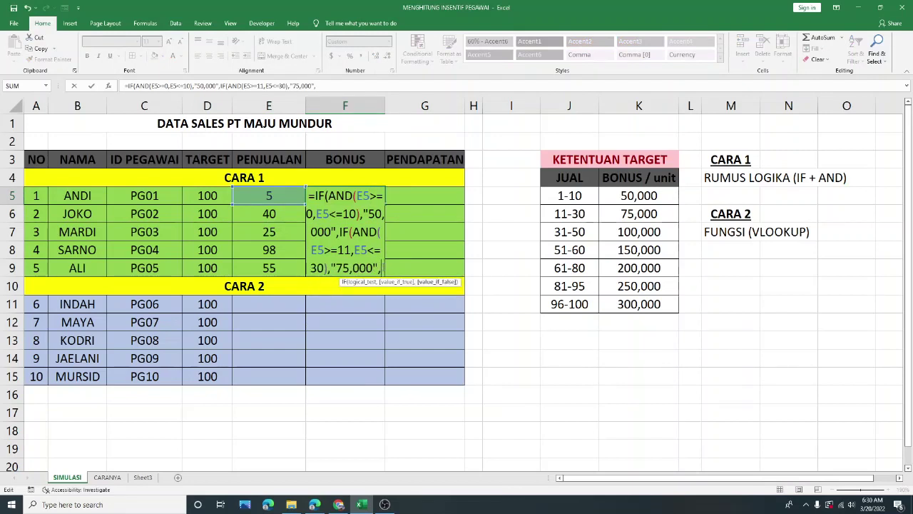
{"action": "type", "text": "IF"}
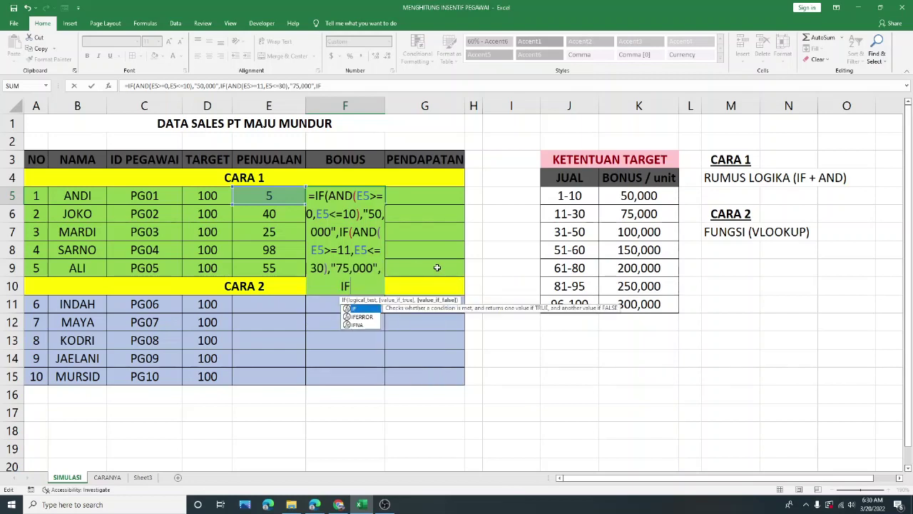
{"action": "type", "text": "(AND"}
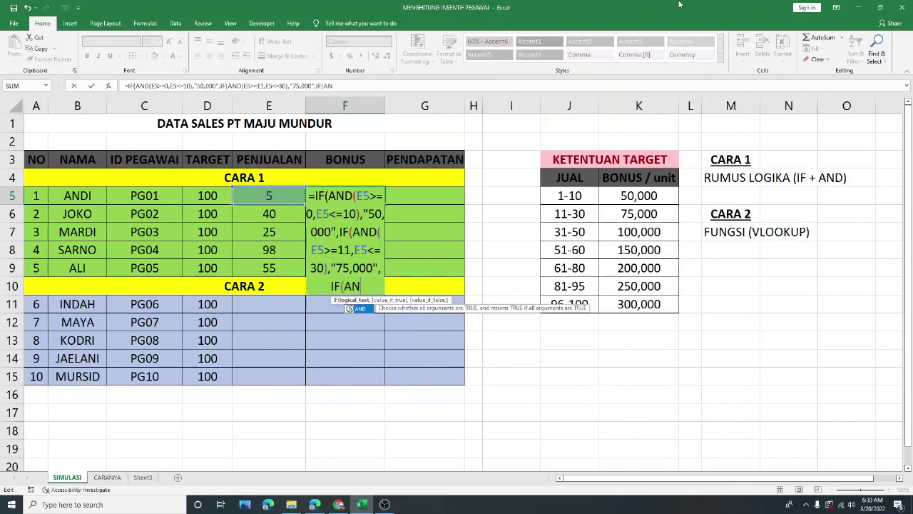
{"action": "type", "text": "("}
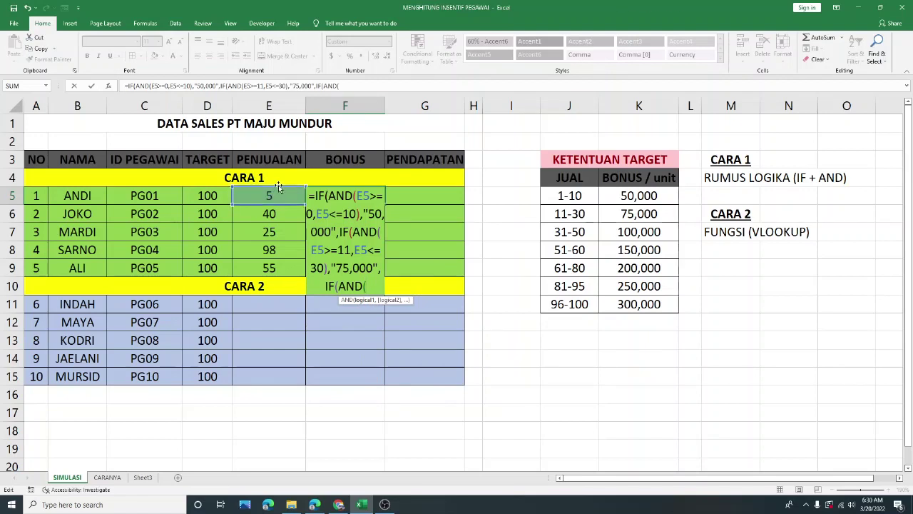
- Complete the third level of the F5 formula with E5>=31,E5<=50 as the AND test and "100,000" as its result, ending with a comma
{"action": "type", "text": "E5"}
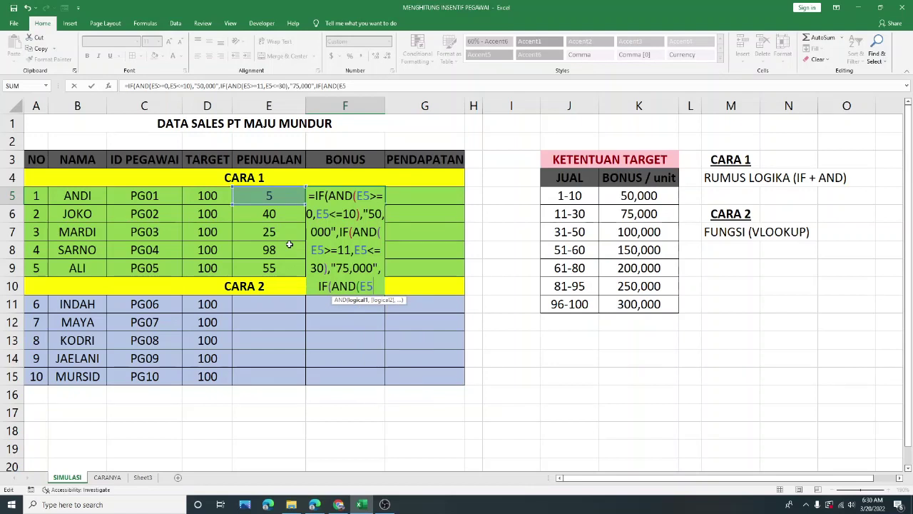
{"action": "type", "text": ">="}
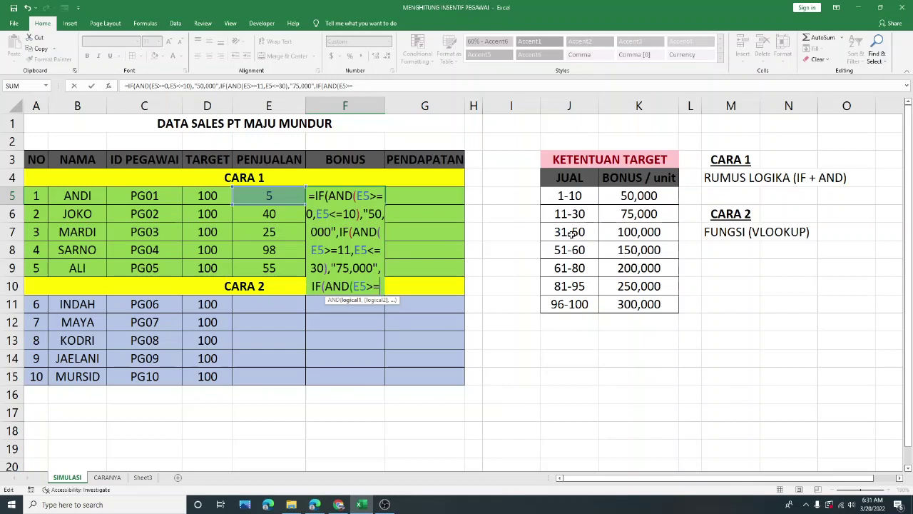
{"action": "type", "text": "31"}
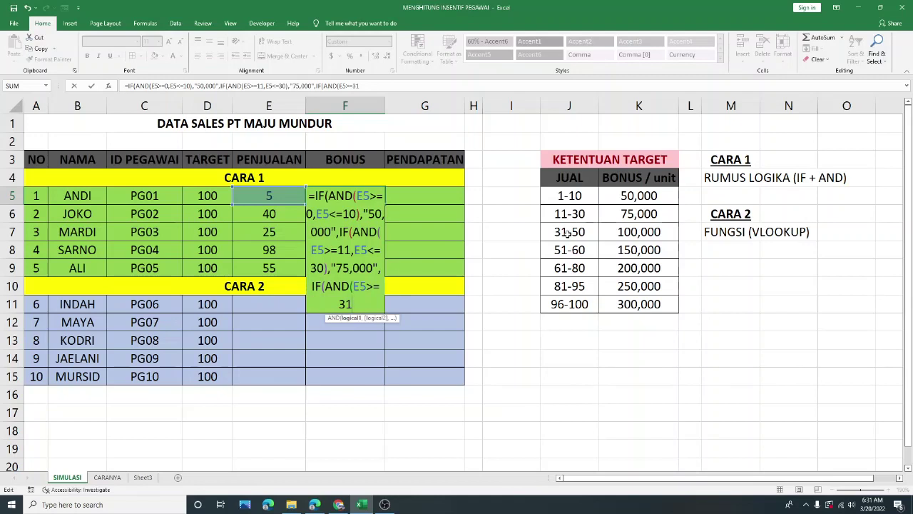
{"action": "type", "text": ",E5"}
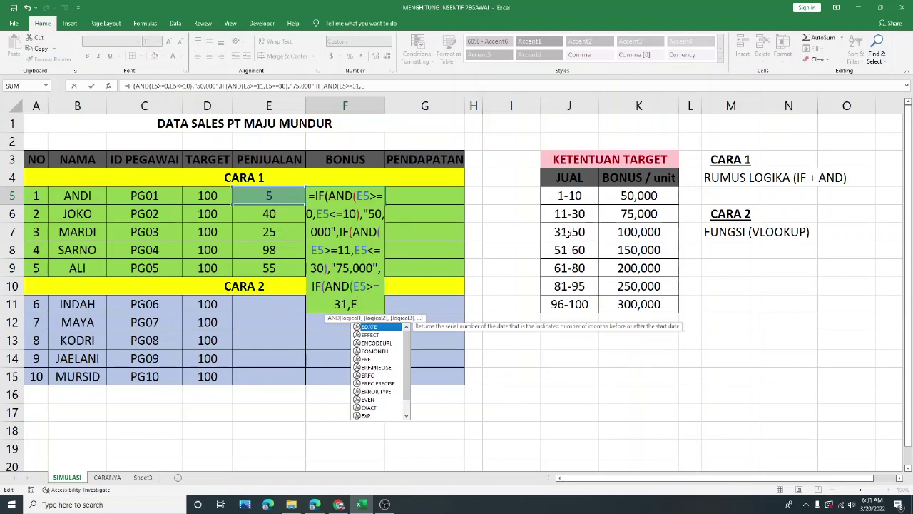
{"action": "type", "text": "<="}
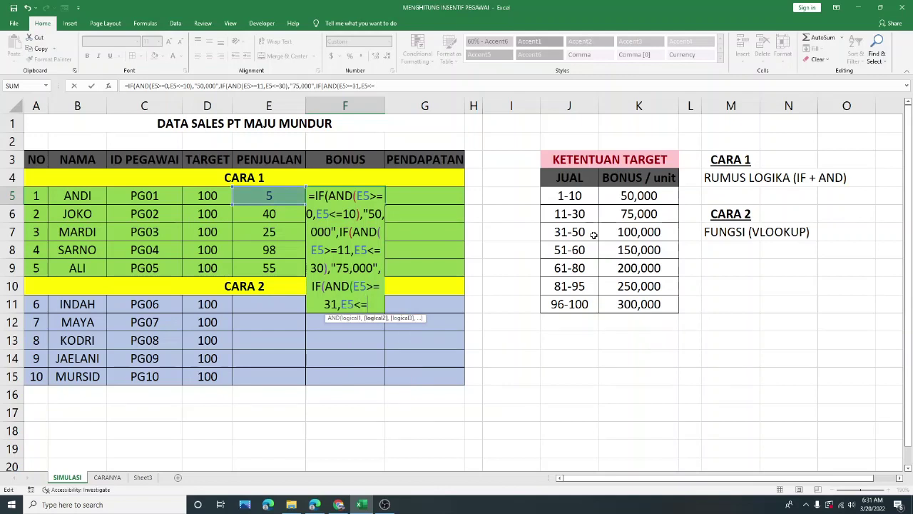
{"action": "type", "text": "50),"}
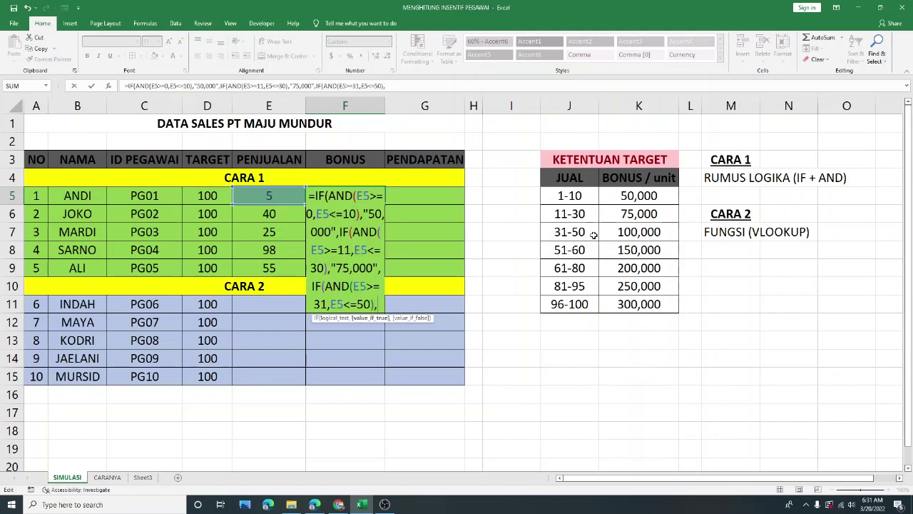
{"action": "type", "text": "\""}
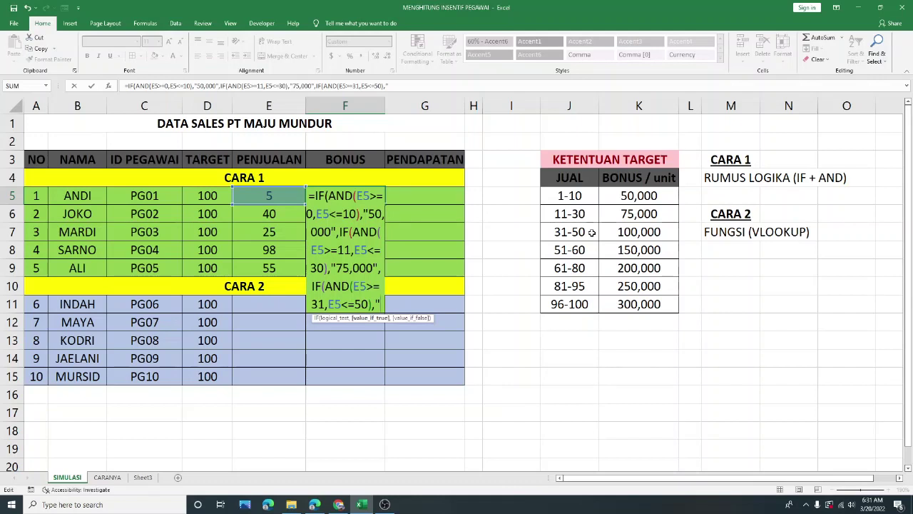
{"action": "type", "text": "100,000"}
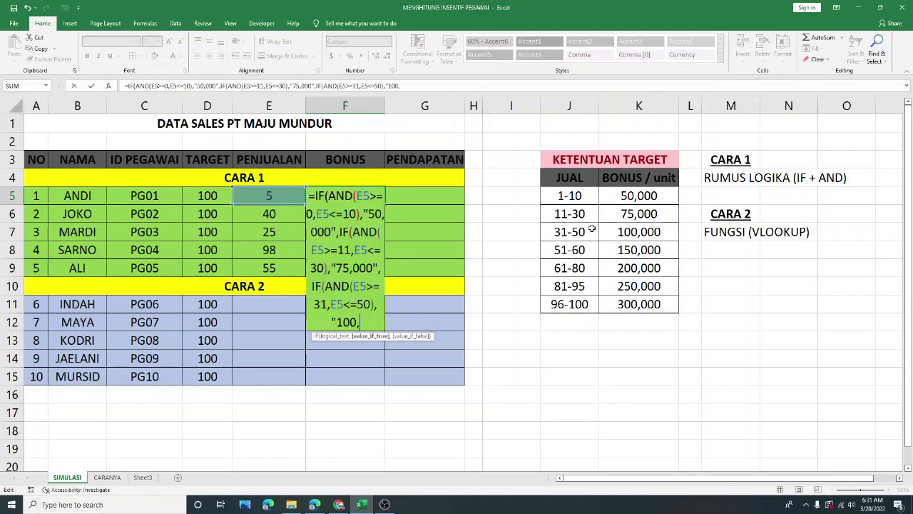
{"action": "type", "text": "\","}
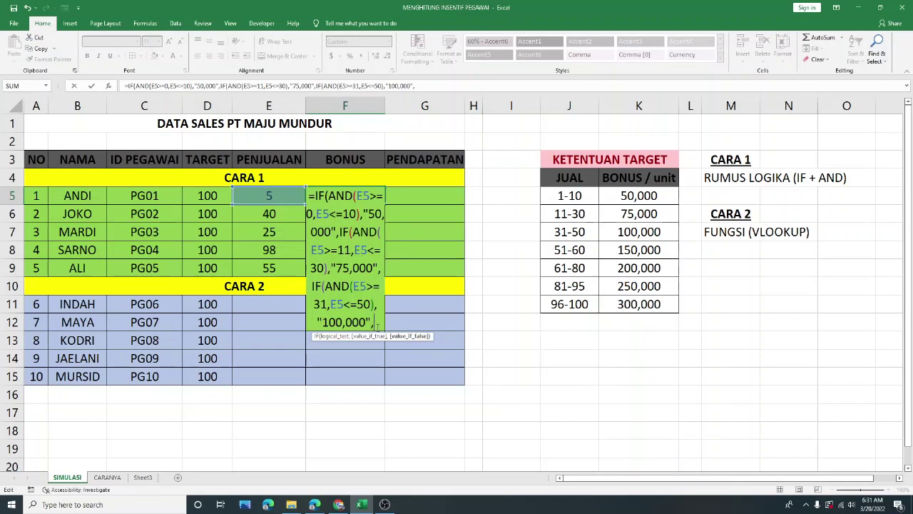
- Add a fourth nested level to the F5 formula with the test IF(AND(E5>=51,E5<=60), for the 51-60 tier
{"action": "type", "text": "IF"}
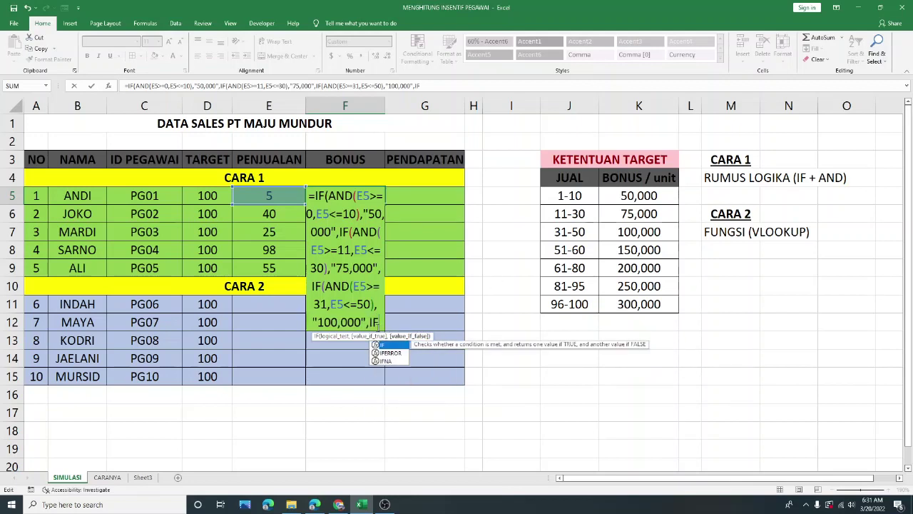
{"action": "type", "text": "(AND"}
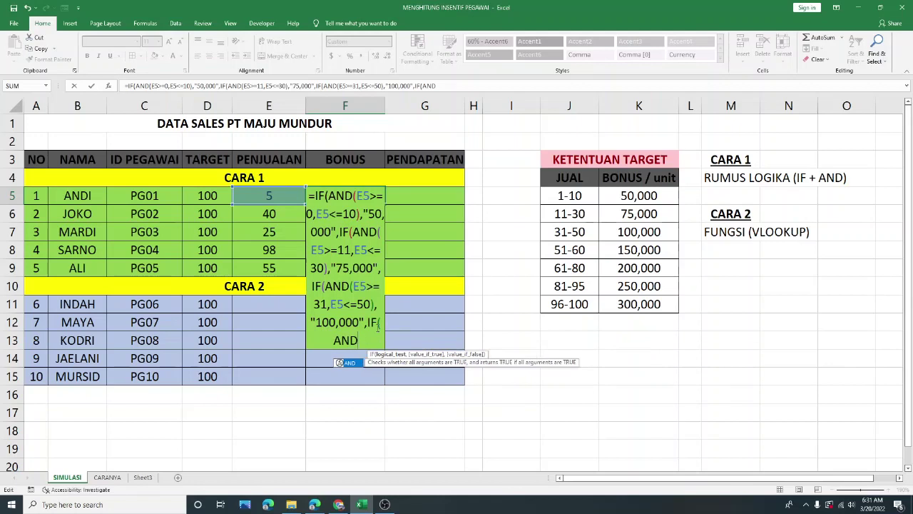
{"action": "type", "text": "("}
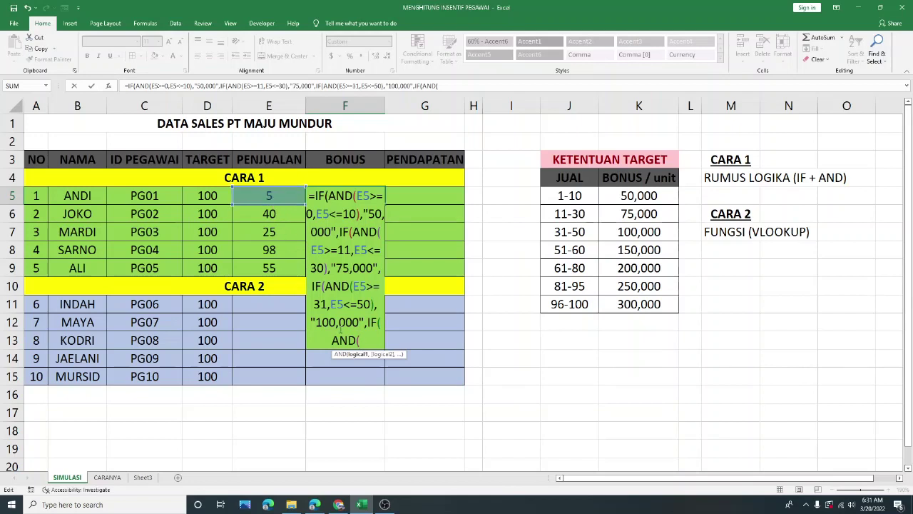
{"action": "type", "text": "E5"}
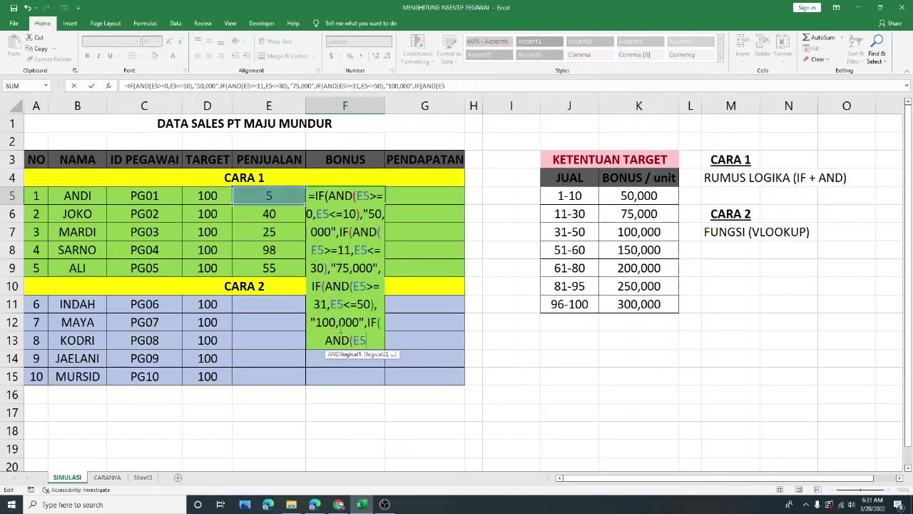
{"action": "type", "text": ">="}
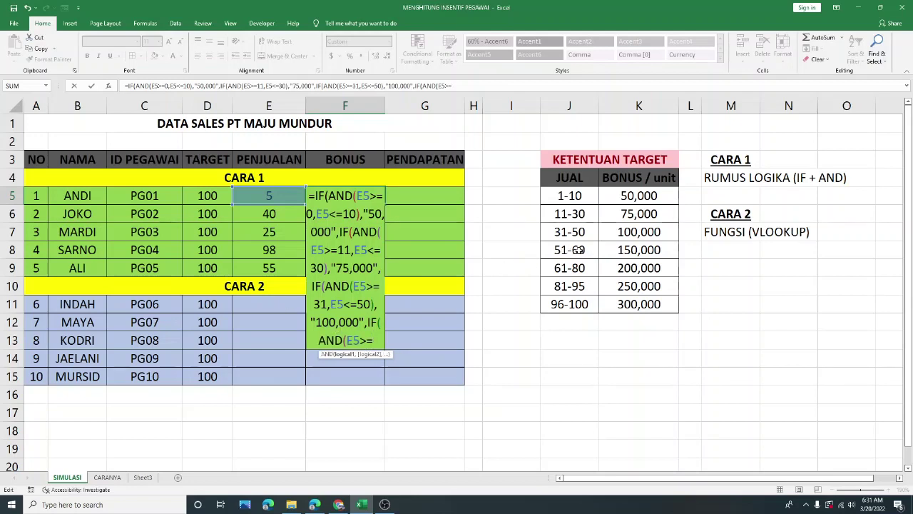
{"action": "type", "text": "5"}
{"action": "type", "text": "1,"}
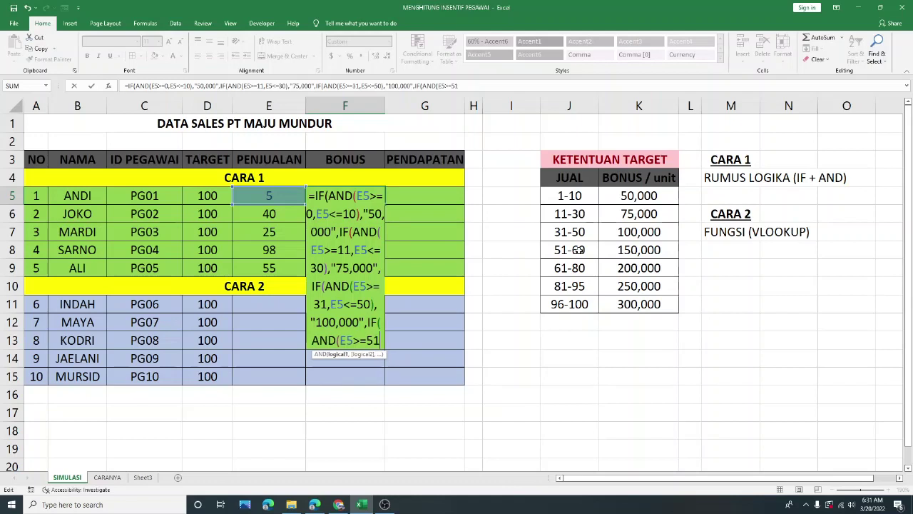
{"action": "type", "text": "E5"}
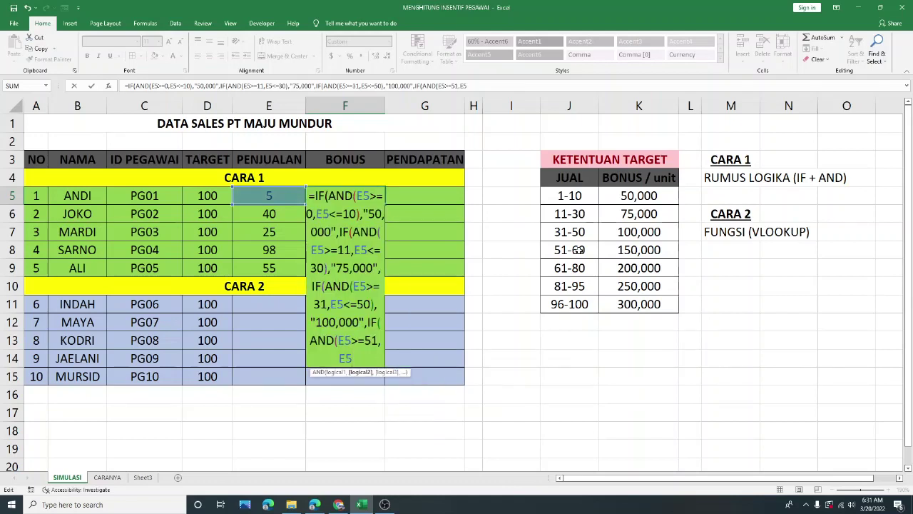
{"action": "type", "text": "<=60),"}
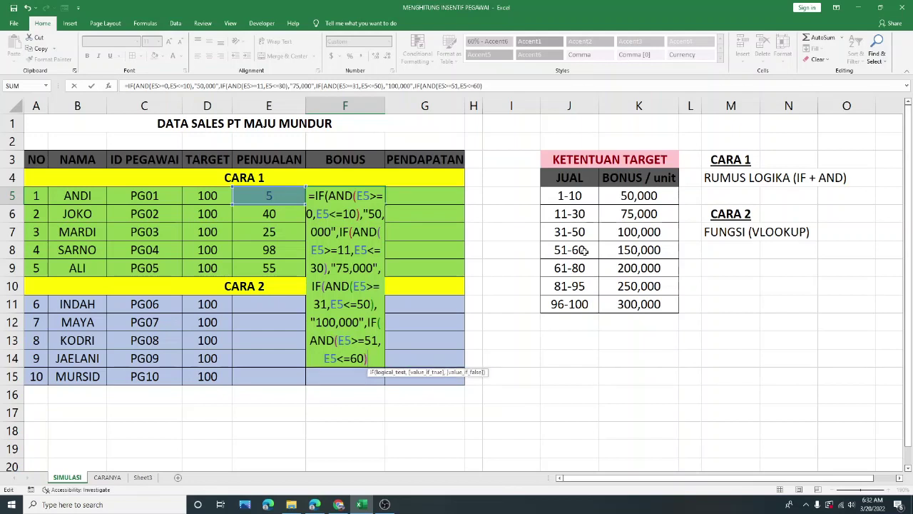
- Enter an opening quotation mark, 150,000 and a comma as the fourth level's result in the F5 formula
{"action": "type", "text": "\""}
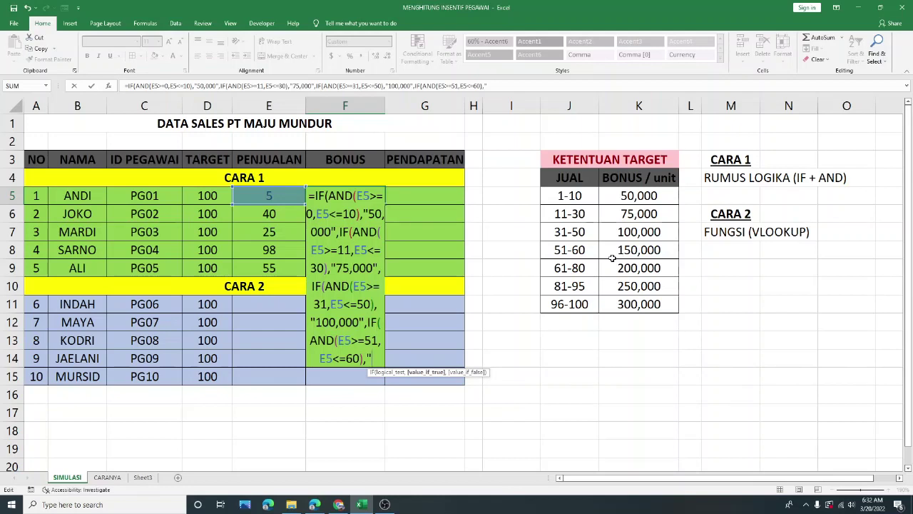
{"action": "type", "text": "150"}
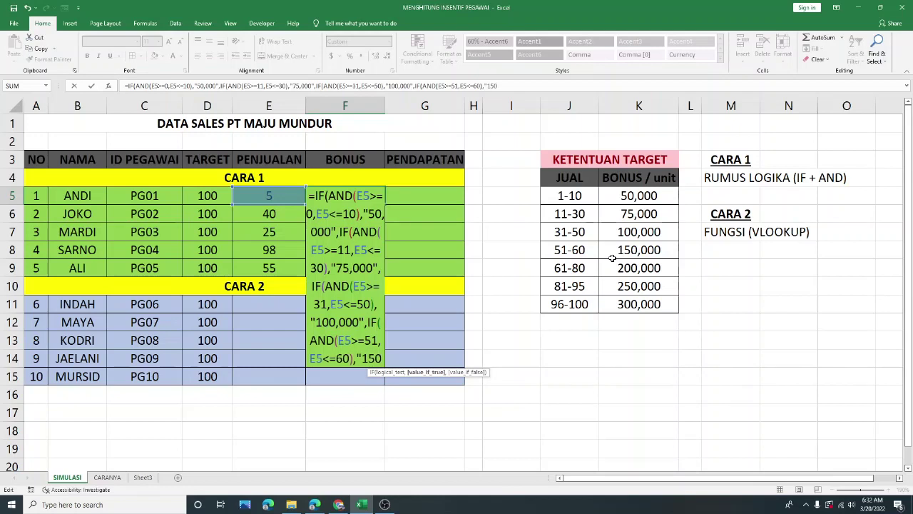
{"action": "type", "text": ",000)"}
{"action": "key", "text": "BackSpace"}
{"action": "type", "text": ","}
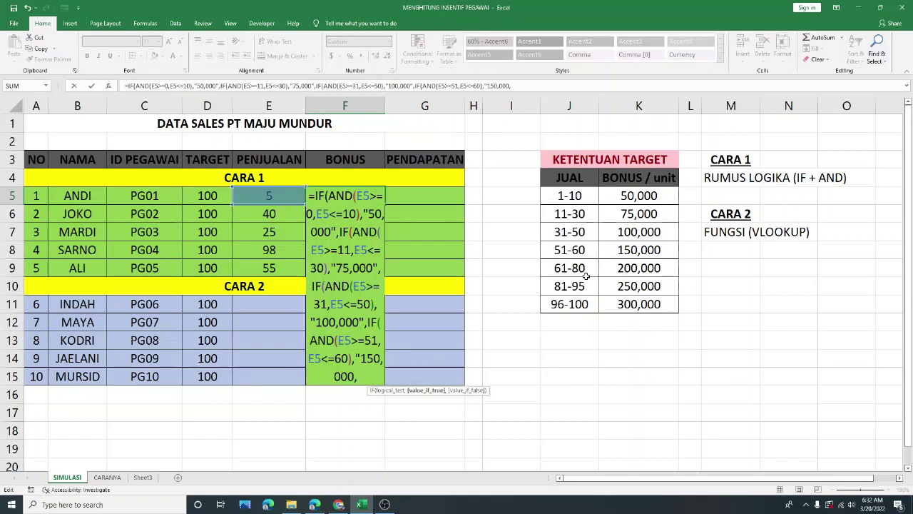
- Start a fifth level with IF(AND(E5 in the F5 formula and insert the missing closing quotation mark after 150,000
{"action": "type", "text": "IF(AND"}
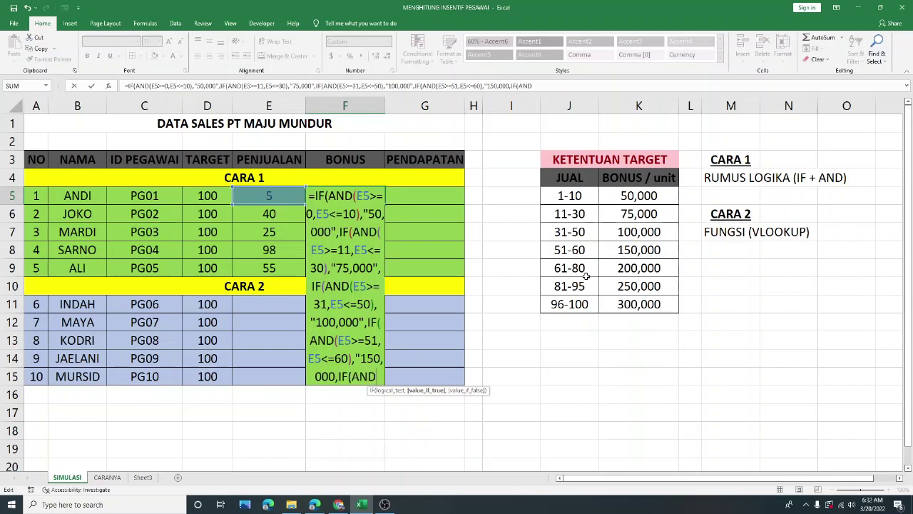
{"action": "type", "text": "("}
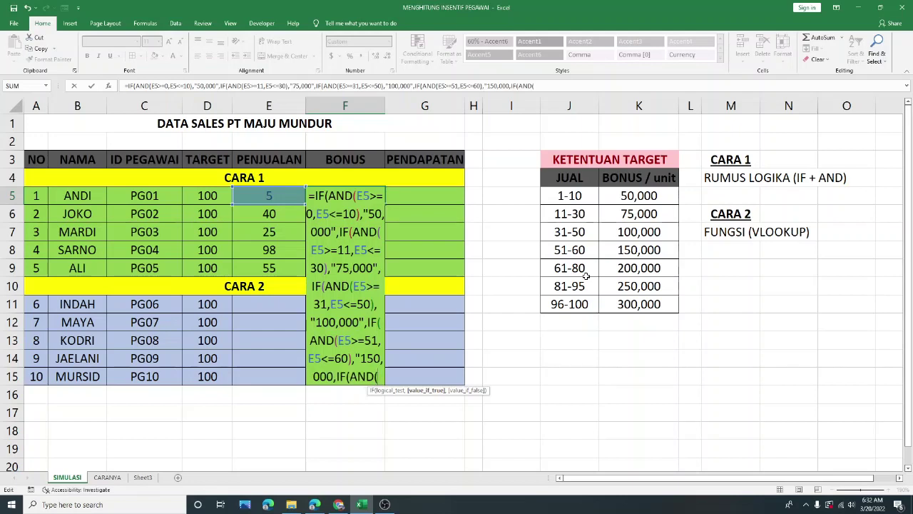
{"action": "type", "text": "E5"}
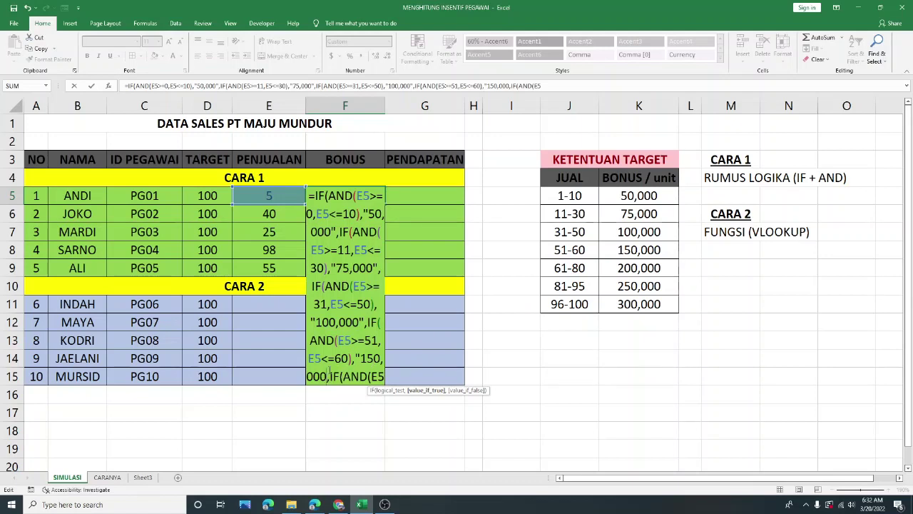
{"action": "type", "text": "\""}
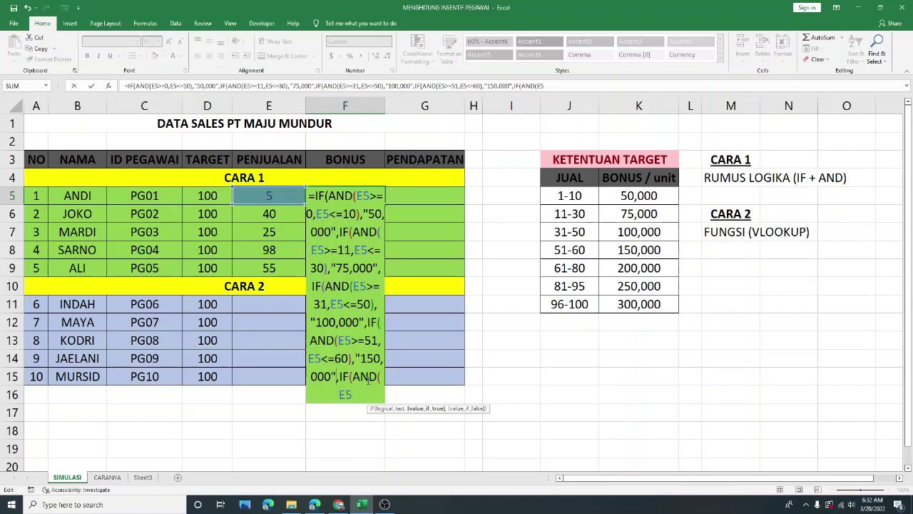
{"action": "left_click", "coordinate": [356, 395]}
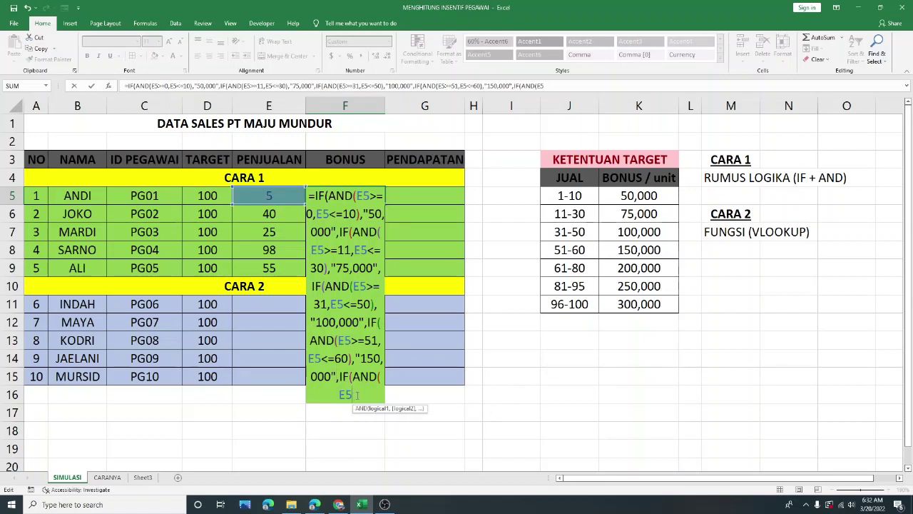
- Complete the fifth level's test as E5>=61,E5<=80 and give it the result "200,000" followed by a comma
{"action": "type", "text": ">=61"}
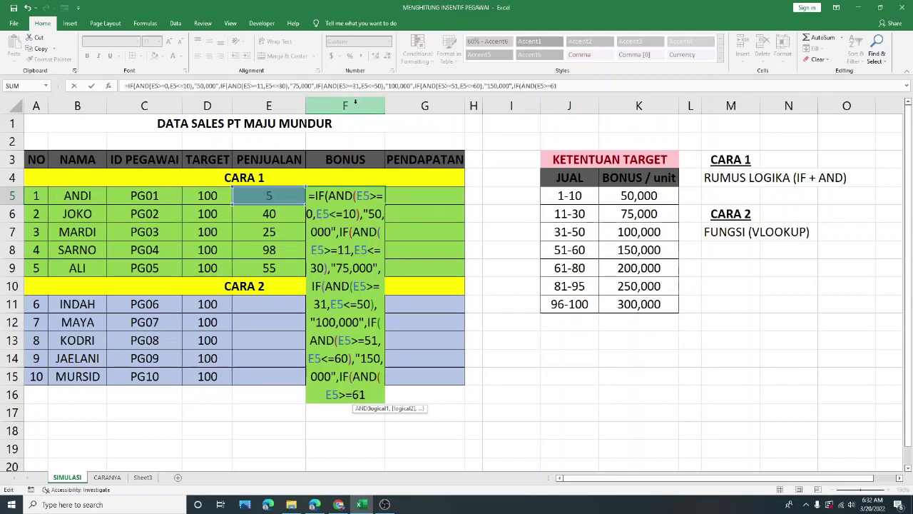
{"action": "type", "text": ",E5"}
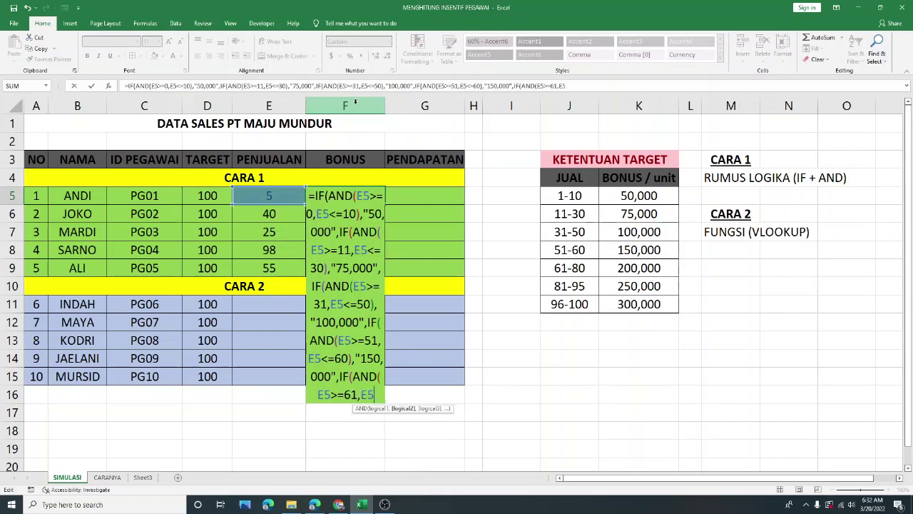
{"action": "type", "text": "<="}
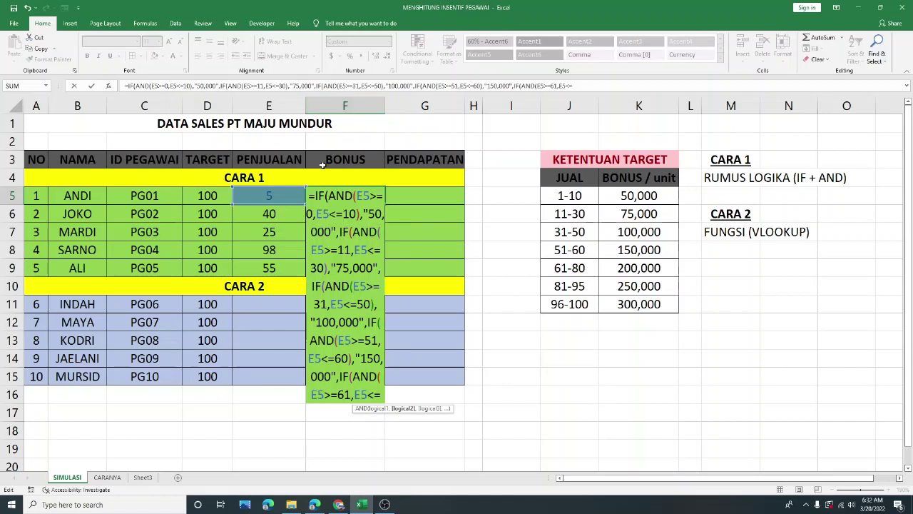
{"action": "type", "text": "80"}
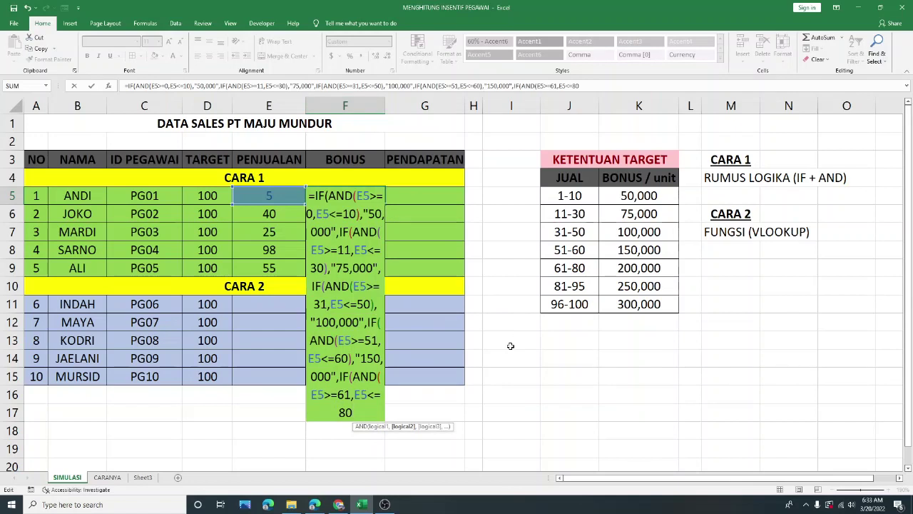
{"action": "type", "text": "),\""}
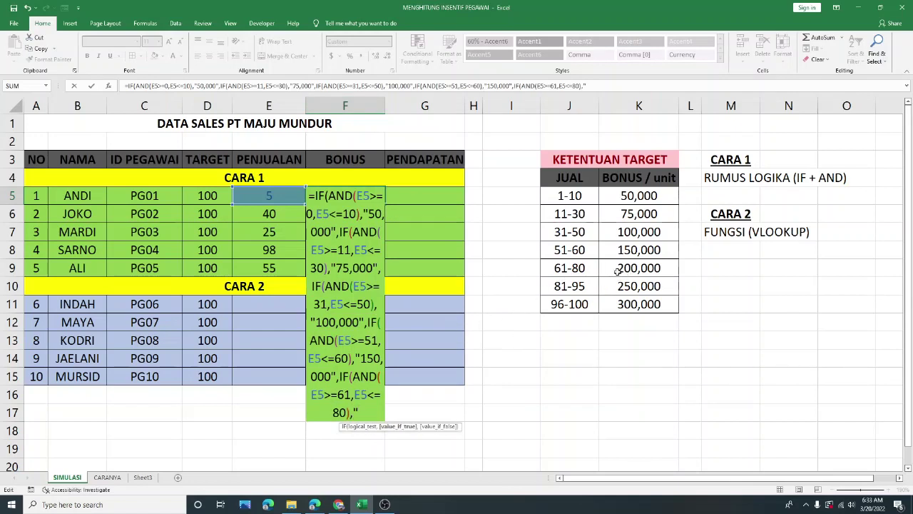
{"action": "type", "text": "200,000"}
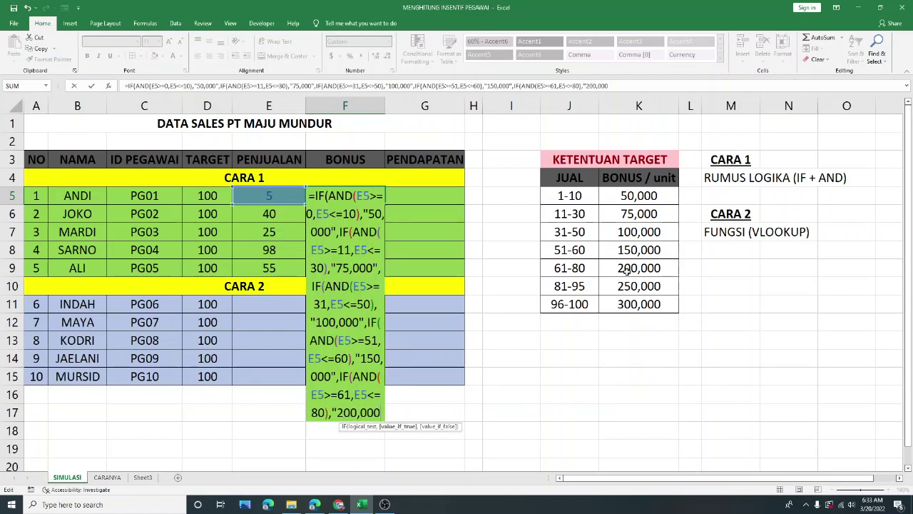
{"action": "type", "text": "\","}
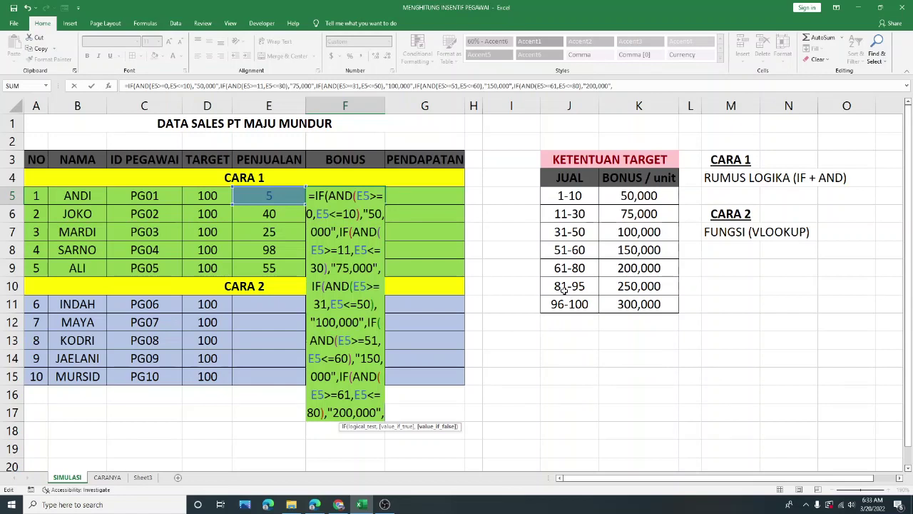
- Add a sixth nested level to the F5 formula, IF(AND(E5>=81,E5<=95),"250,000", for the 81-95 tier
{"action": "type", "text": "IF("}
{"action": "type", "text": "AND"}
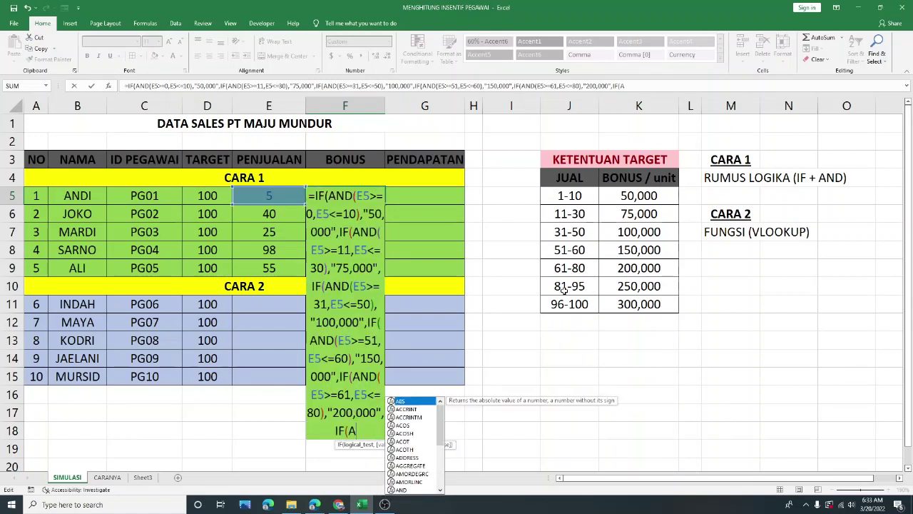
{"action": "type", "text": "("}
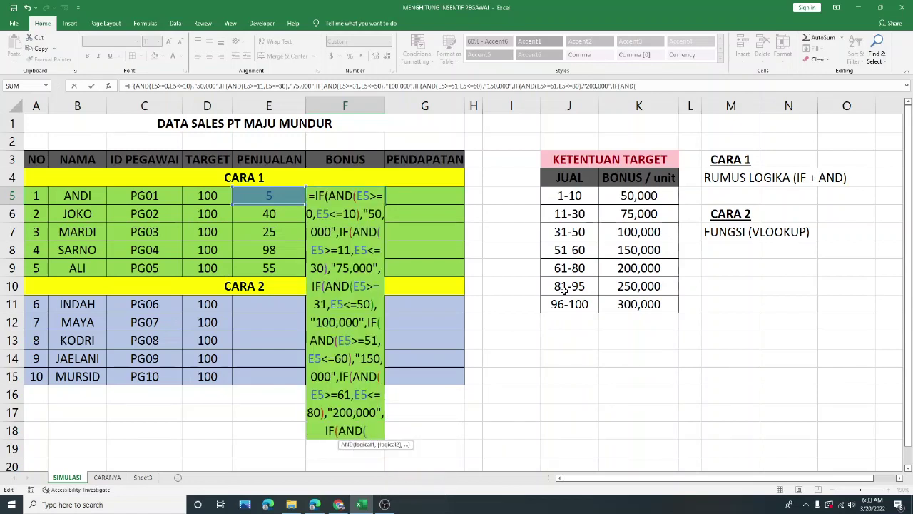
{"action": "type", "text": "E5"}
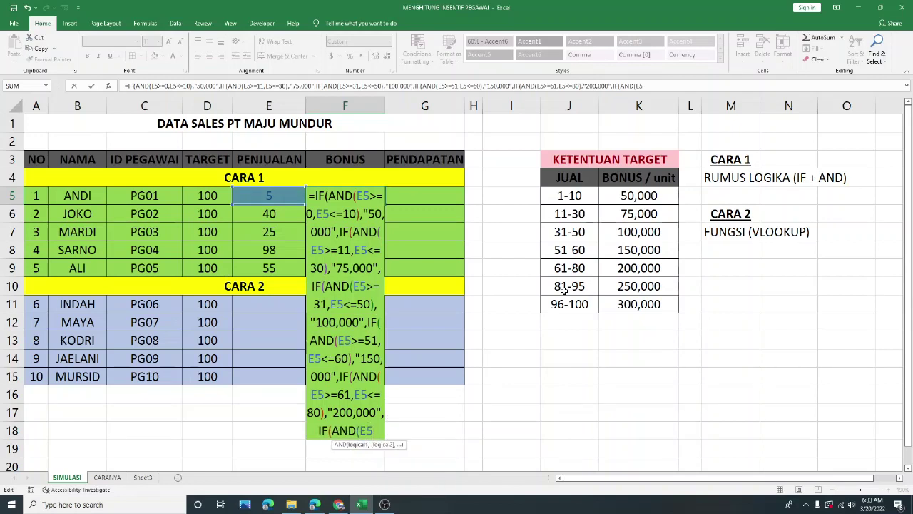
{"action": "type", "text": ">="}
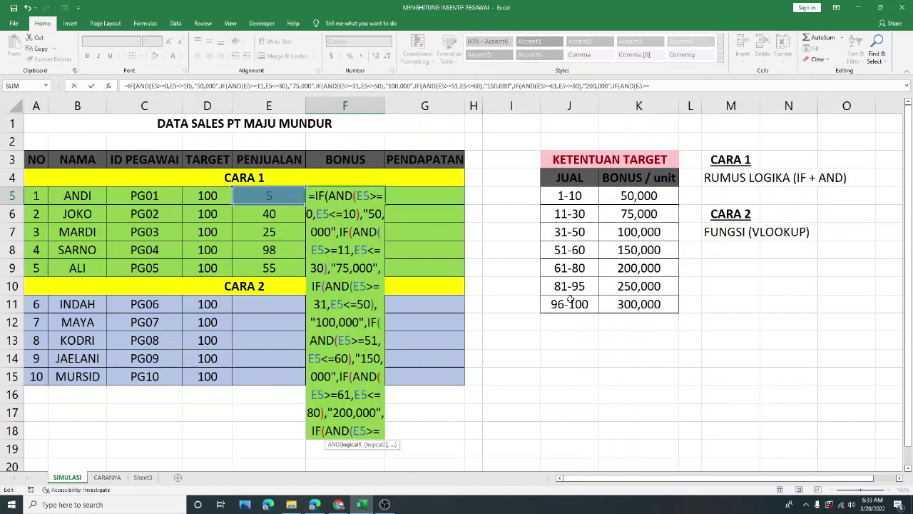
{"action": "type", "text": "81,E5"}
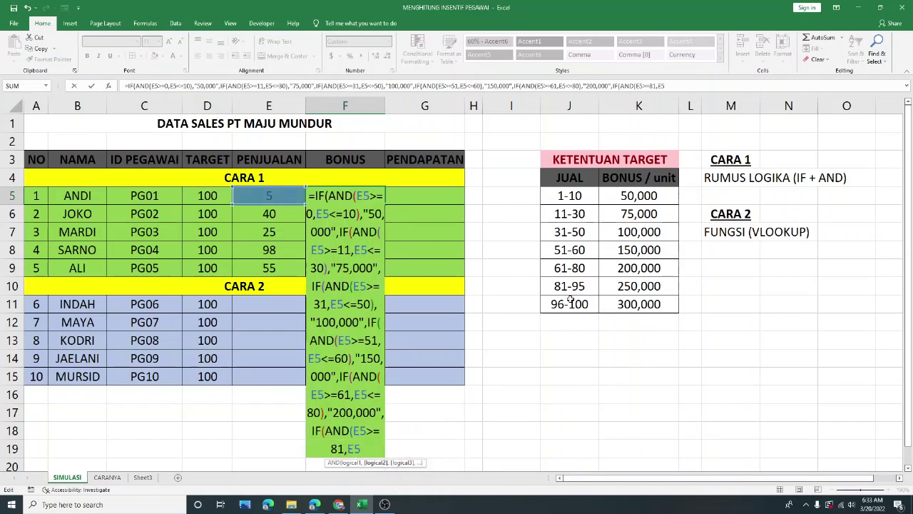
{"action": "type", "text": "<="}
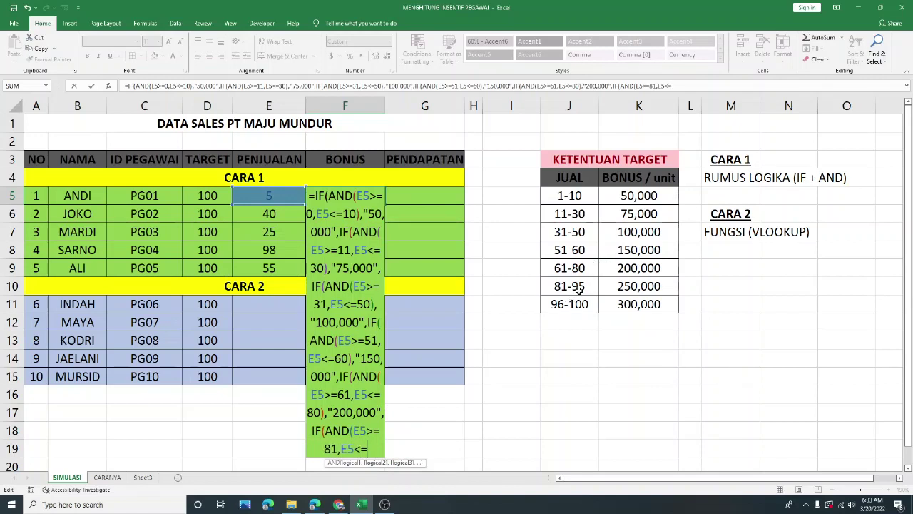
{"action": "type", "text": "9"}
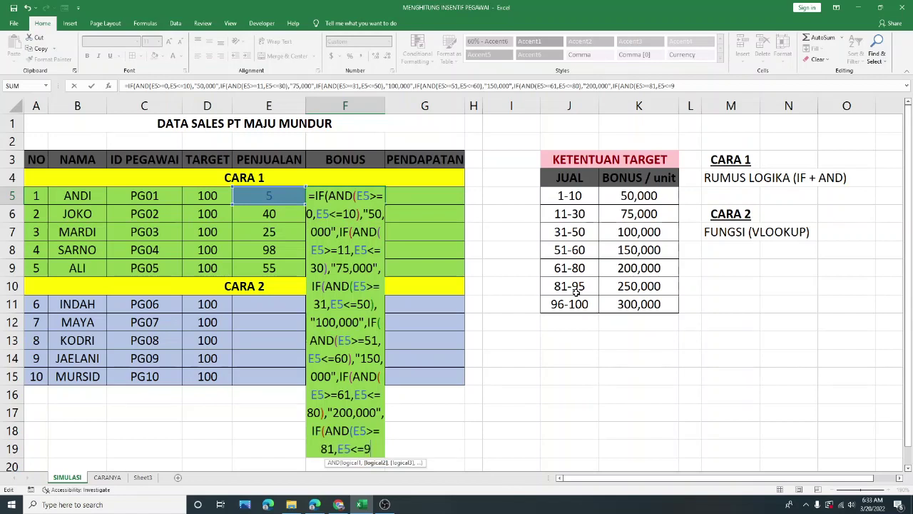
{"action": "type", "text": "5),\""}
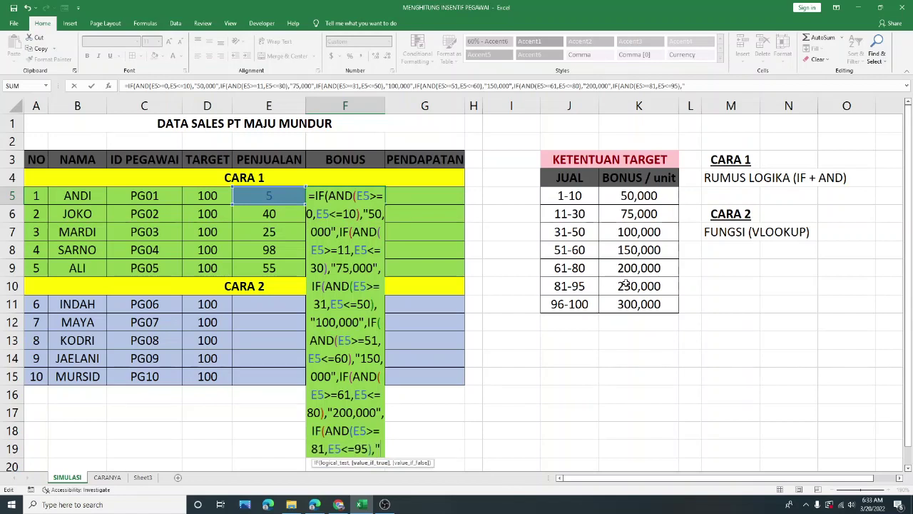
{"action": "type", "text": "25"}
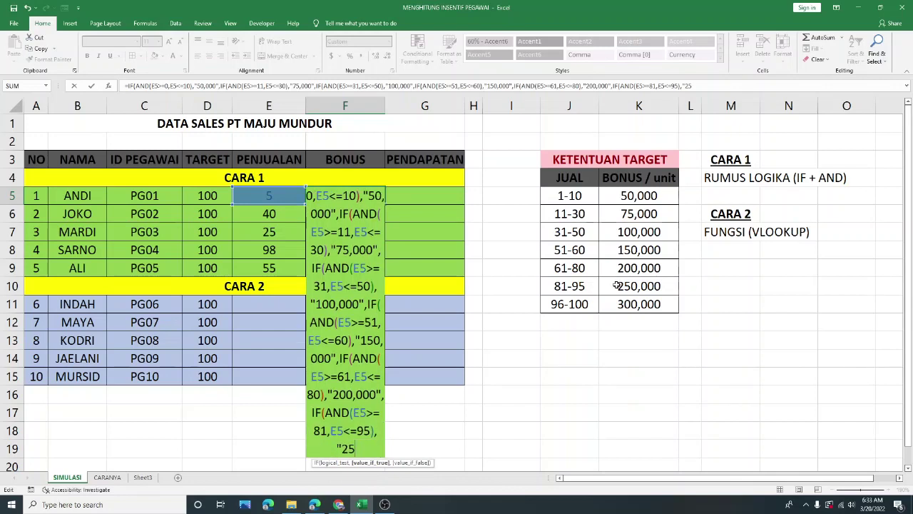
{"action": "type", "text": "0,000\","}
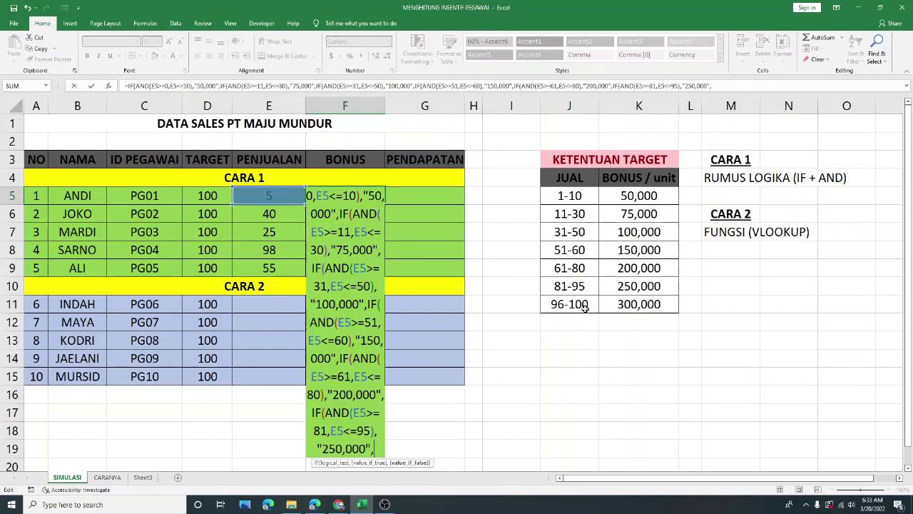
- Start a seventh nested level in the F5 formula with IF(AND(E5>=96,E5<=100 for the 96-100 tier
{"action": "type", "text": "IF("}
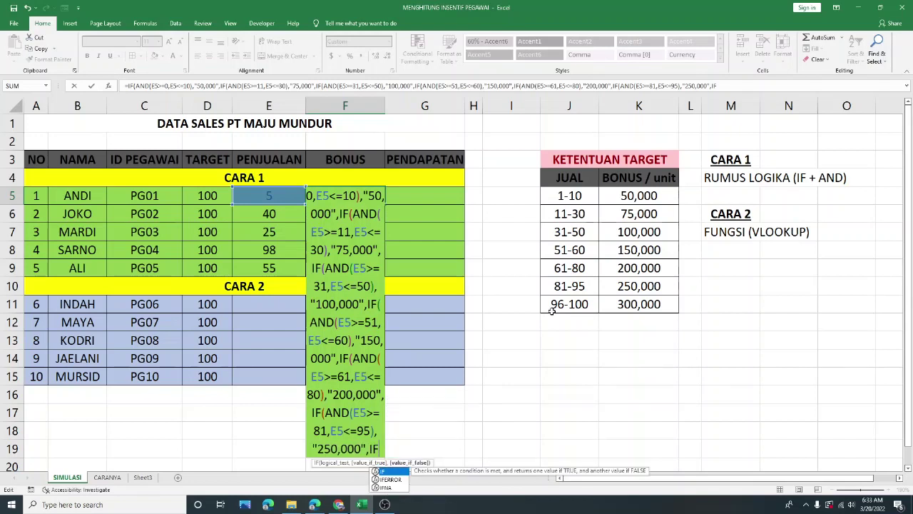
{"action": "type", "text": "AND"}
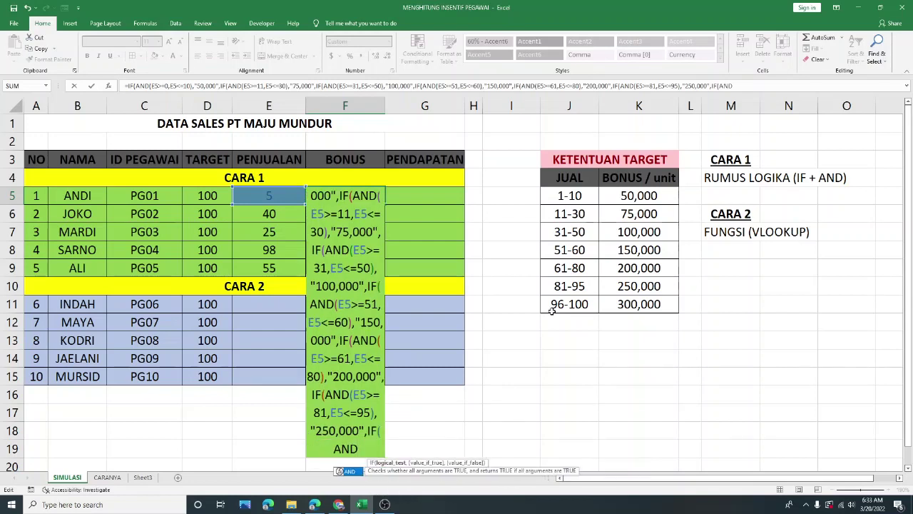
{"action": "type", "text": "(E5"}
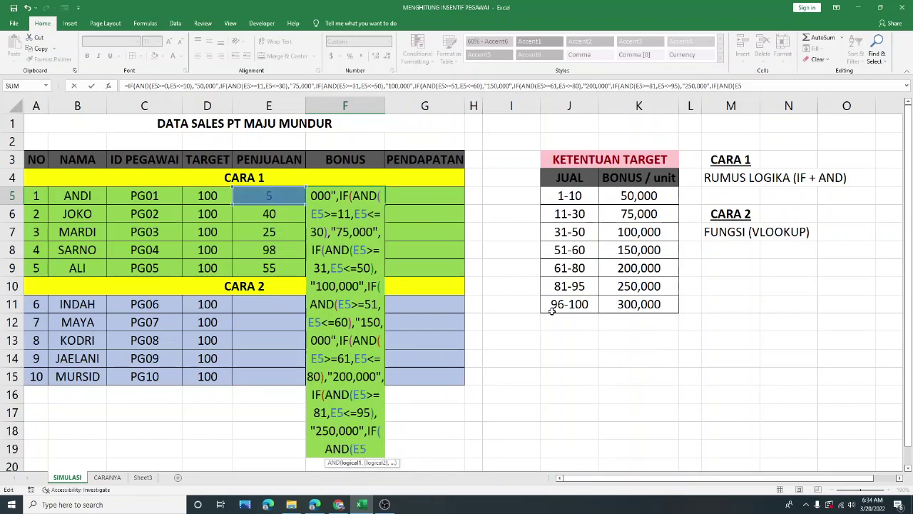
{"action": "type", "text": ">="}
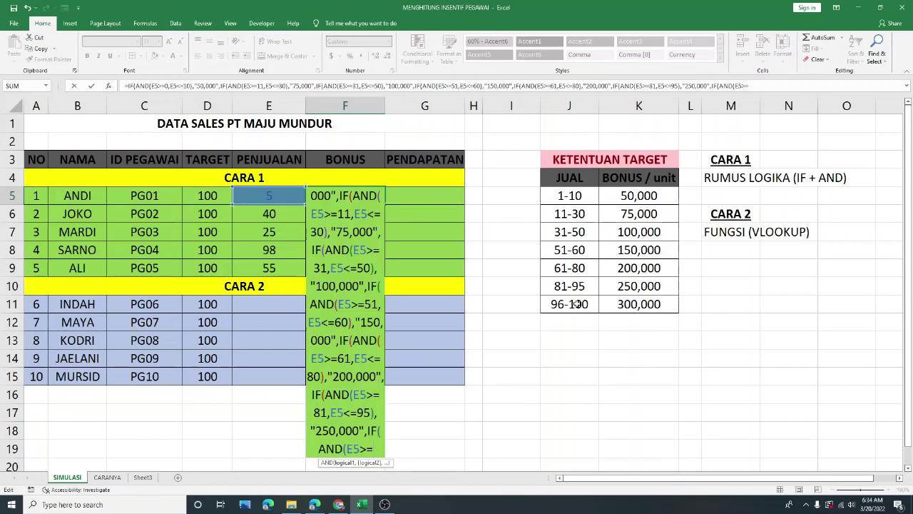
{"action": "type", "text": "96"}
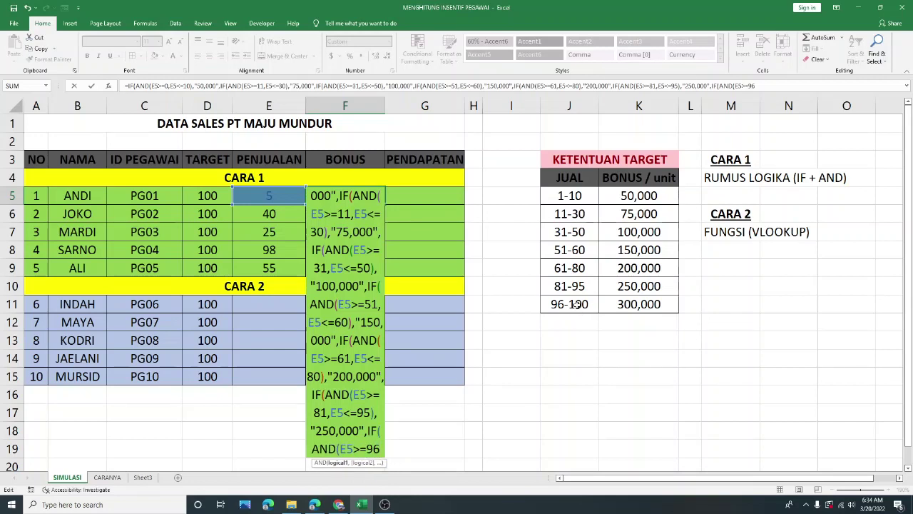
{"action": "type", "text": ","}
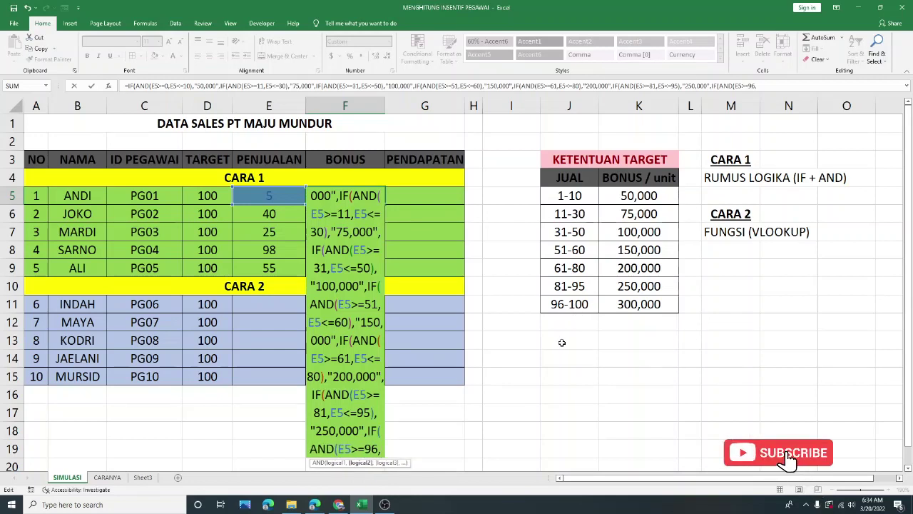
{"action": "type", "text": "E5"}
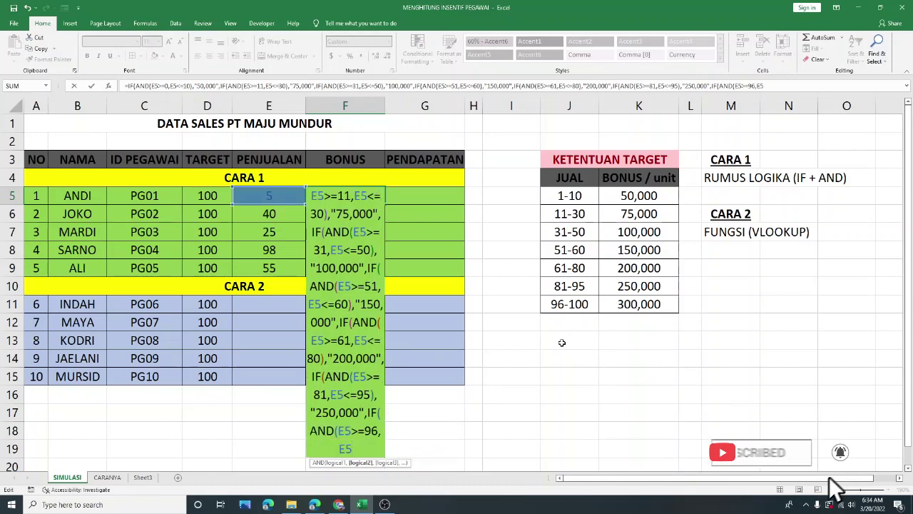
{"action": "type", "text": "<=100"}
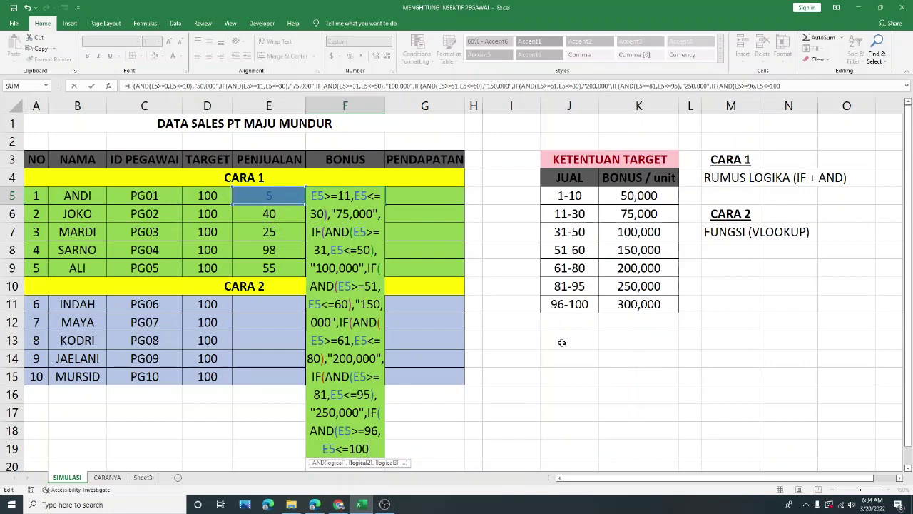
- Close the seventh level's test, give it the result "300,000", and enter the F5 formula with all its closing parentheses
{"action": "type", "text": "),\""}
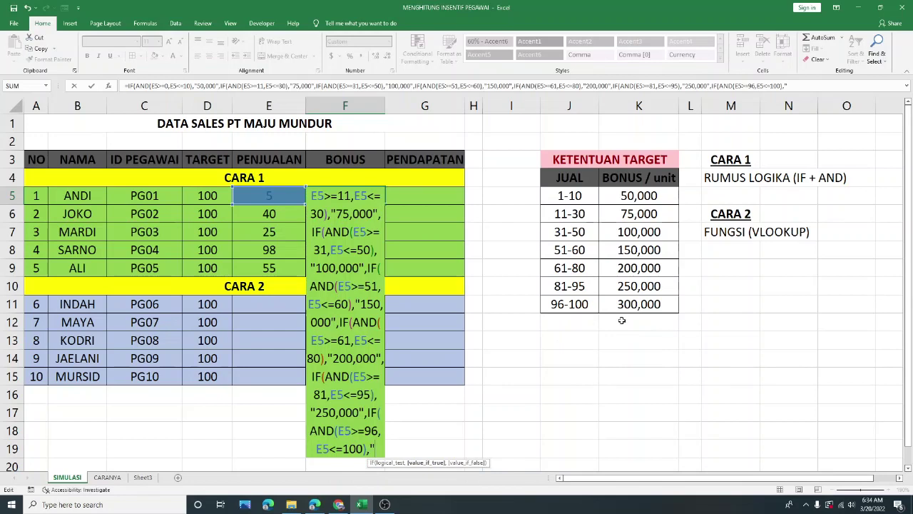
{"action": "type", "text": "300"}
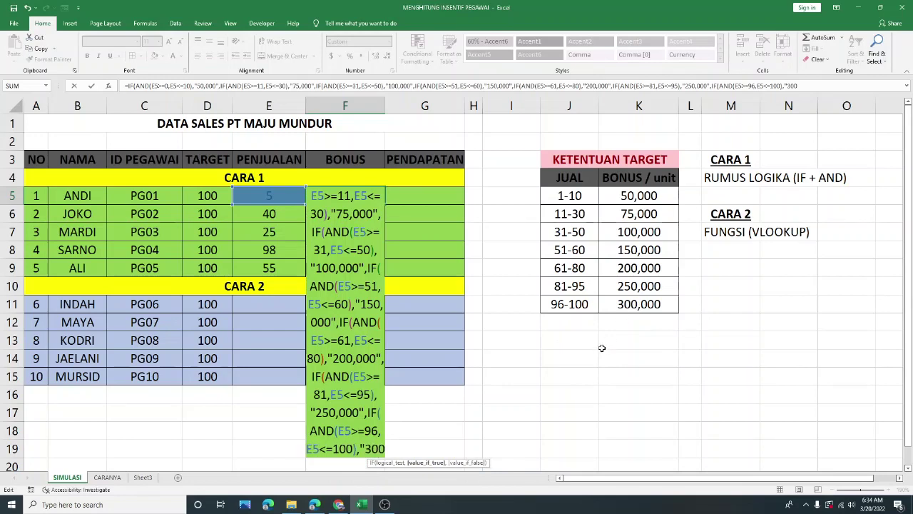
{"action": "type", "text": ",000\"))"}
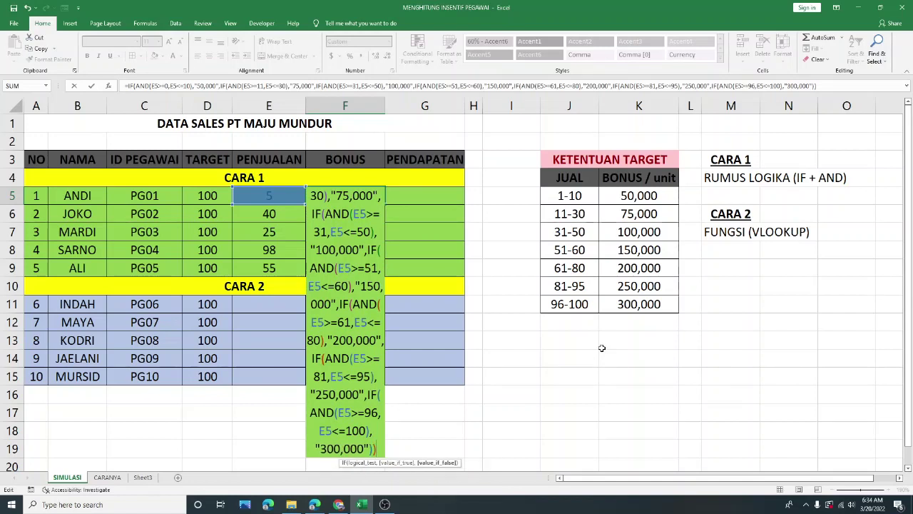
{"action": "key", "text": "Return"}
{"action": "key", "text": "Return"}
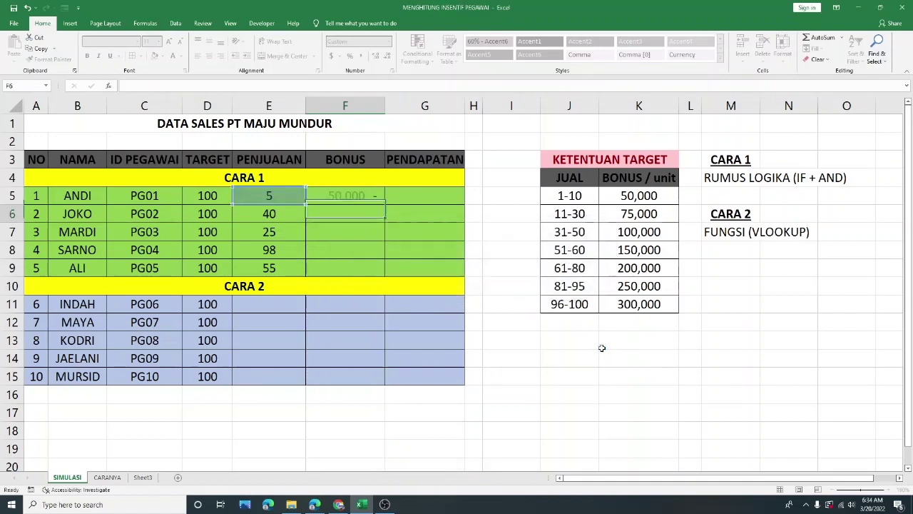
- Fill the F5 bonus formula down through F9 for the remaining CARA 1 employees
{"action": "left_click", "coordinate": [375, 194]}
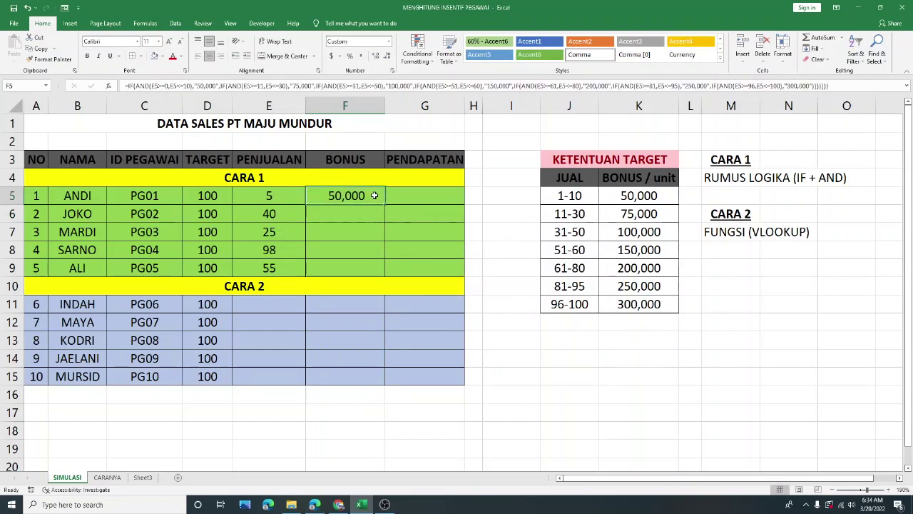
{"action": "left_click_drag", "start_coordinate": [385, 205], "coordinate": [387, 270]}
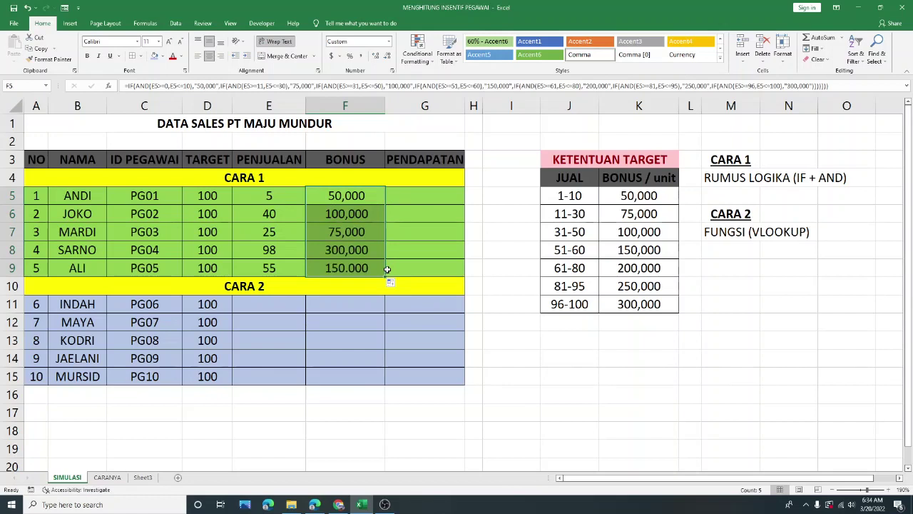
{"action": "left_click", "coordinate": [403, 217]}
{"action": "left_click_drag", "start_coordinate": [364, 197], "coordinate": [364, 269]}
{"action": "left_click", "coordinate": [559, 360]}
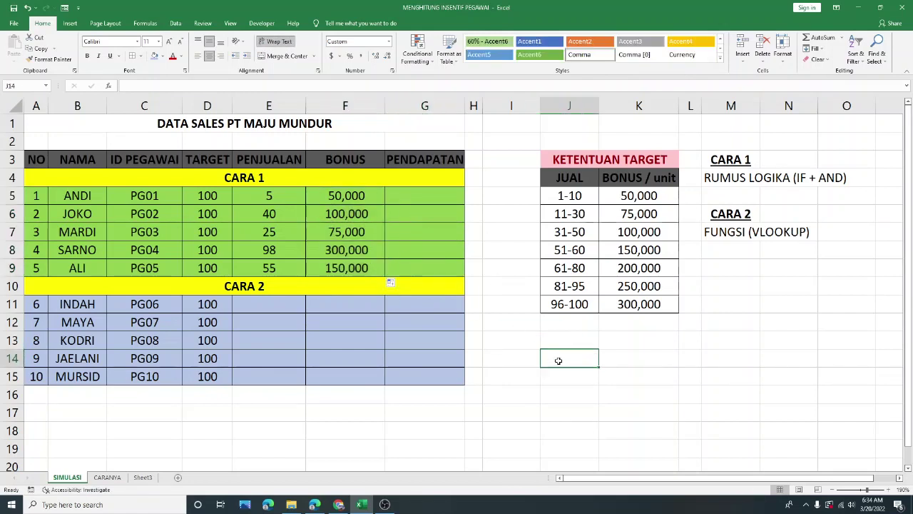
- Check the first CARA 1 employee's sales in E5 and bonus in F5 against the 1-10 tier of the target table
{"action": "left_click", "coordinate": [356, 200]}
{"action": "left_click", "coordinate": [572, 195]}
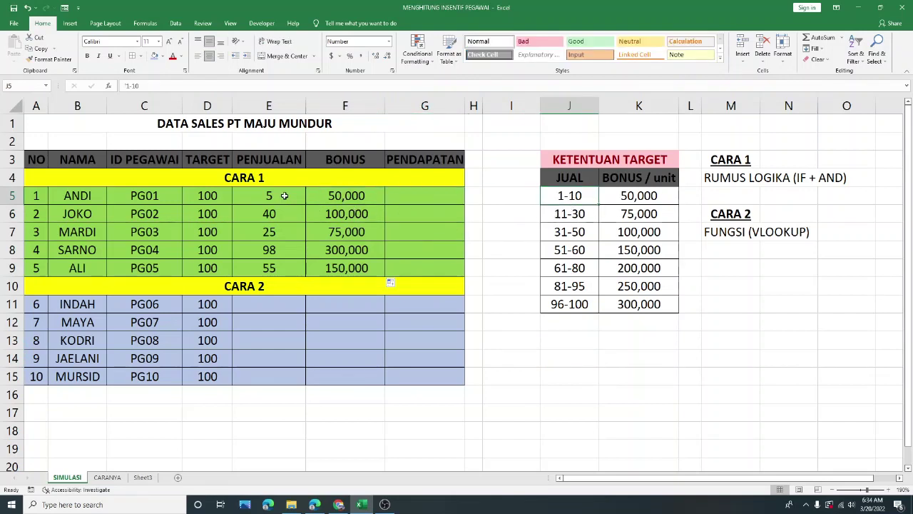
{"action": "left_click", "coordinate": [345, 196]}
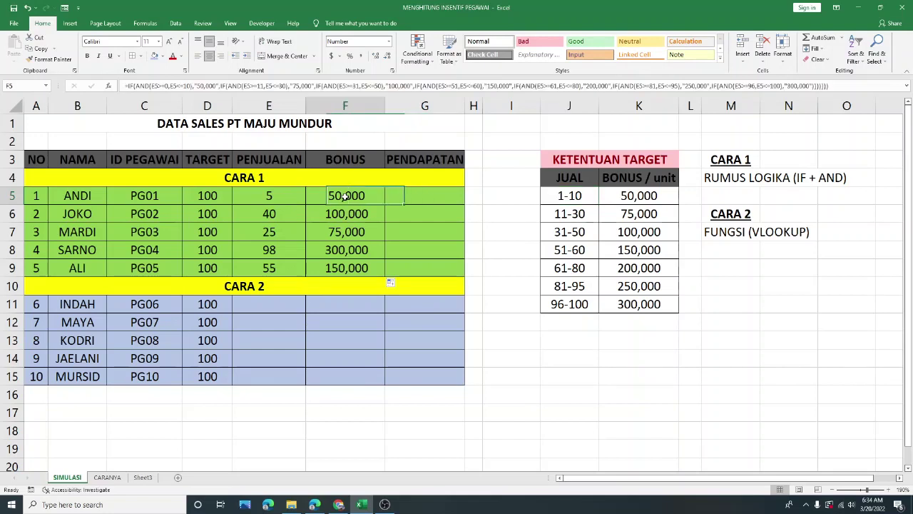
{"action": "left_click", "coordinate": [287, 197]}
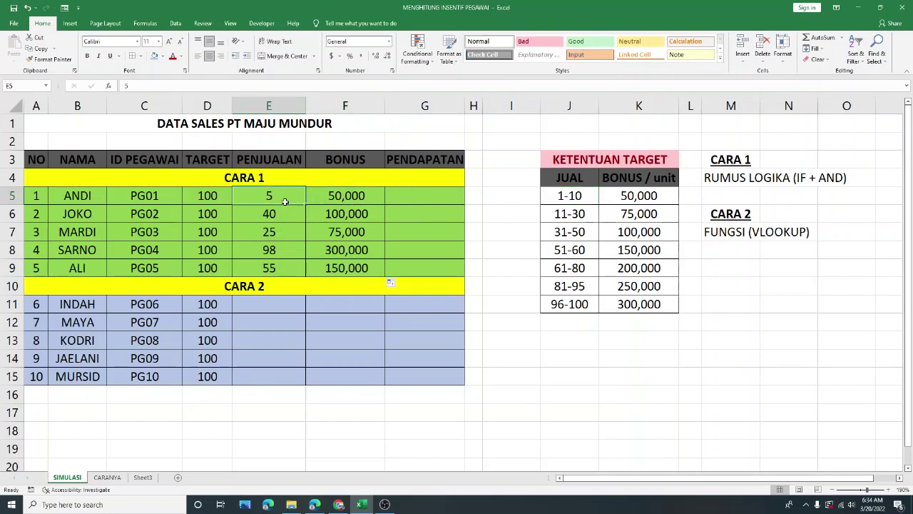
{"action": "left_click", "coordinate": [346, 199]}
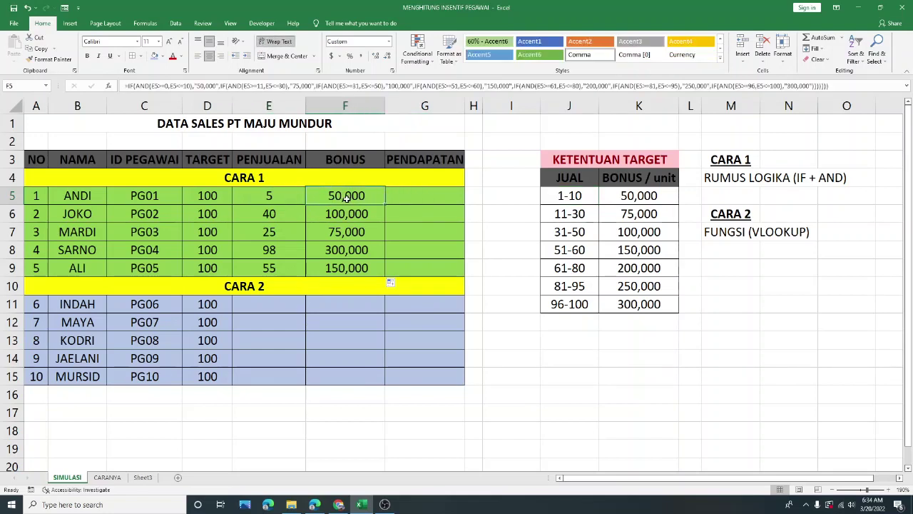
{"action": "left_click", "coordinate": [277, 200]}
{"action": "left_click", "coordinate": [567, 200]}
{"action": "left_click", "coordinate": [603, 198], "text": "shift"}
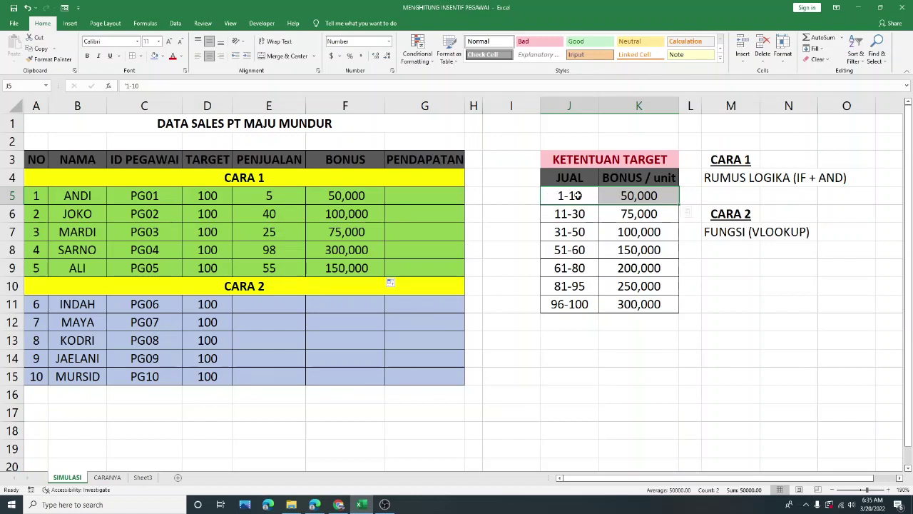
{"action": "left_click", "coordinate": [351, 194]}
- Check the row 6 bonus against the 31-50 tier and the row 7 bonus against the 11-30 tier
{"action": "left_click", "coordinate": [281, 213]}
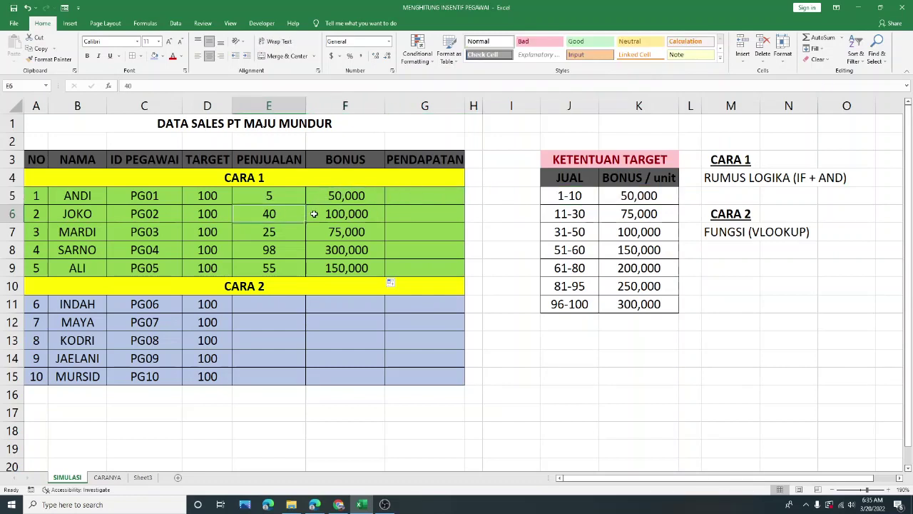
{"action": "left_click", "coordinate": [314, 213]}
{"action": "left_click", "coordinate": [597, 232]}
{"action": "left_click_drag", "start_coordinate": [597, 234], "coordinate": [632, 233]}
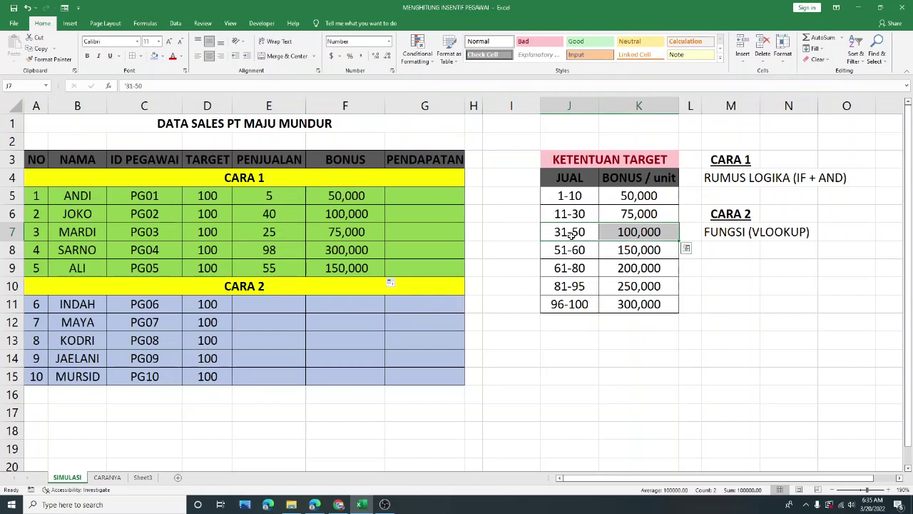
{"action": "left_click", "coordinate": [346, 232]}
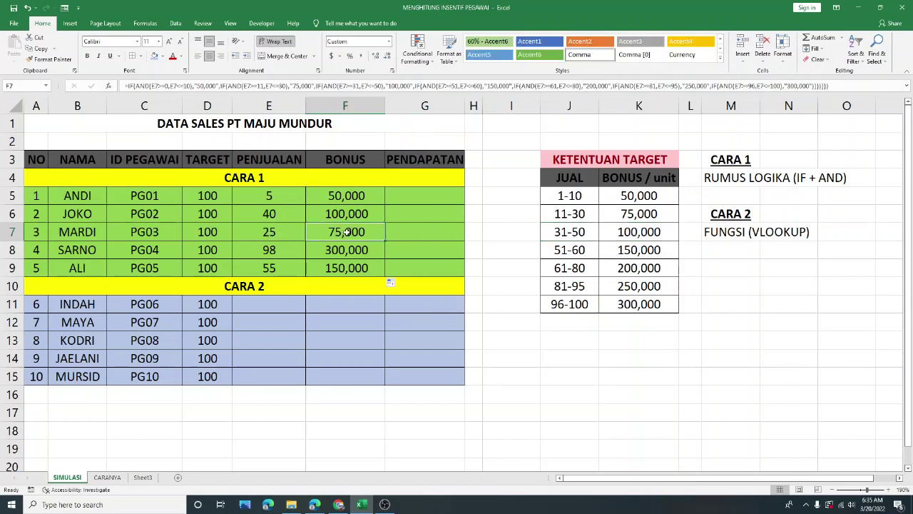
{"action": "left_click", "coordinate": [578, 215]}
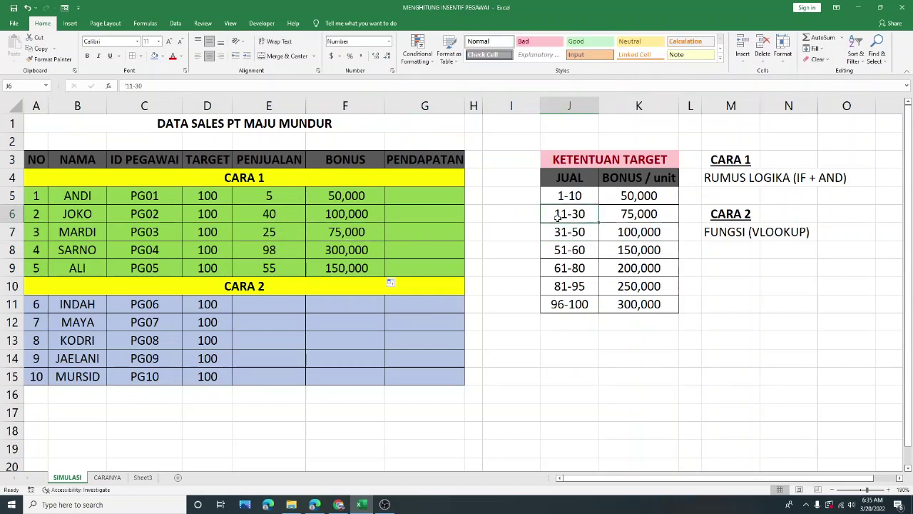
{"action": "left_click_drag", "start_coordinate": [572, 216], "coordinate": [631, 216]}
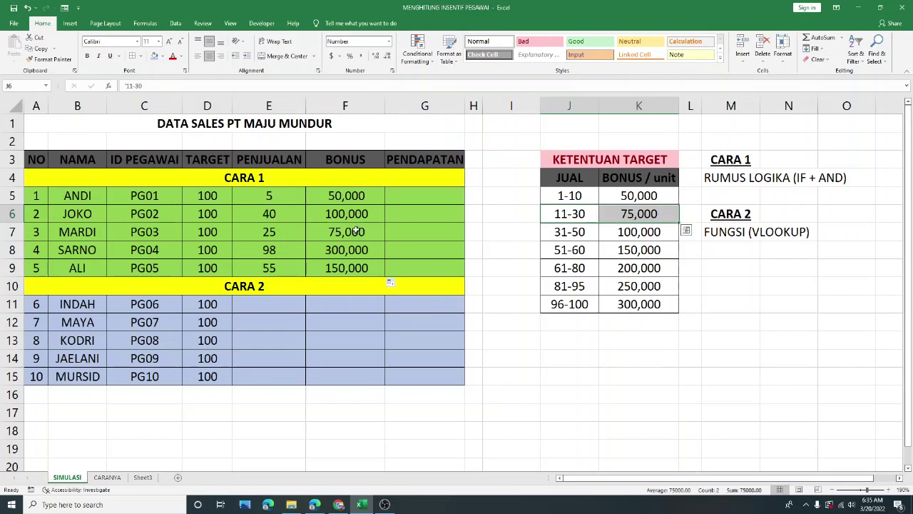
- Recheck the row 7 sales and bonus, and check the row 8 bonus against the 96-100 tier of the target table
{"action": "left_click", "coordinate": [322, 230]}
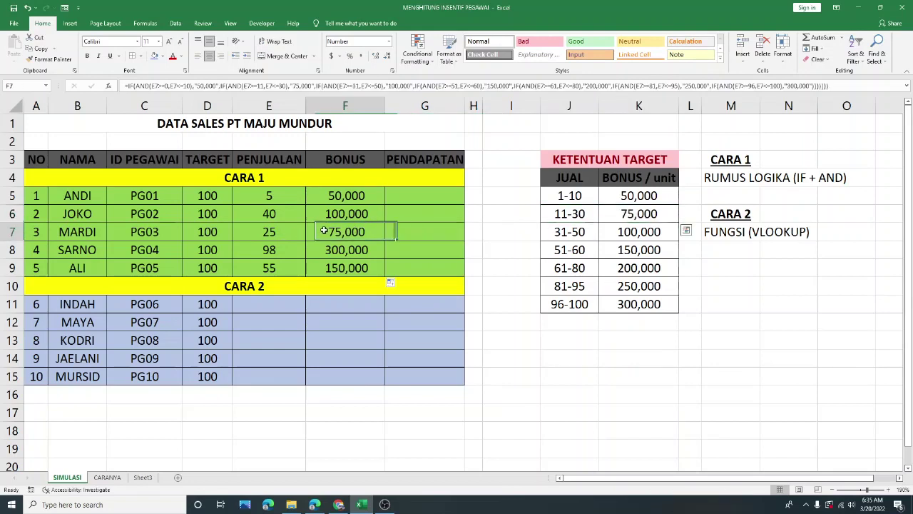
{"action": "left_click_drag", "start_coordinate": [291, 230], "coordinate": [348, 233]}
{"action": "left_click", "coordinate": [286, 253]}
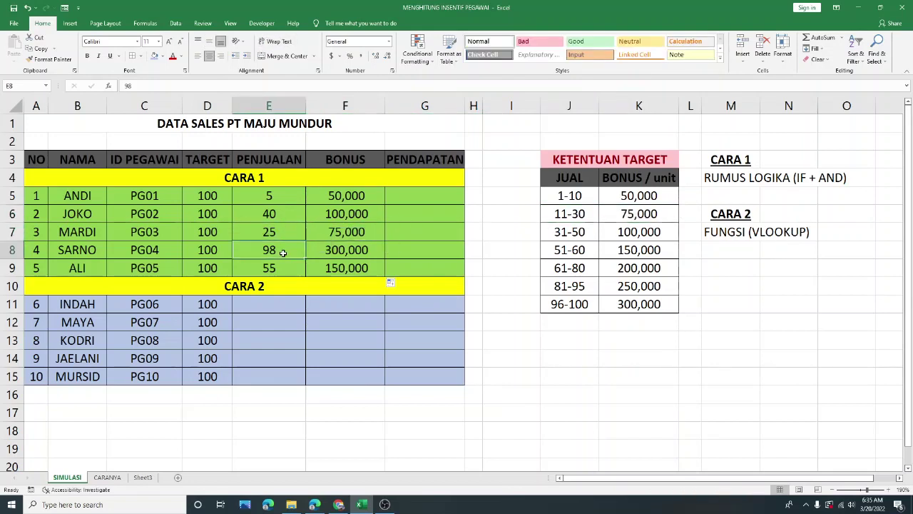
{"action": "left_click", "coordinate": [347, 252]}
{"action": "left_click_drag", "start_coordinate": [563, 298], "coordinate": [614, 303]}
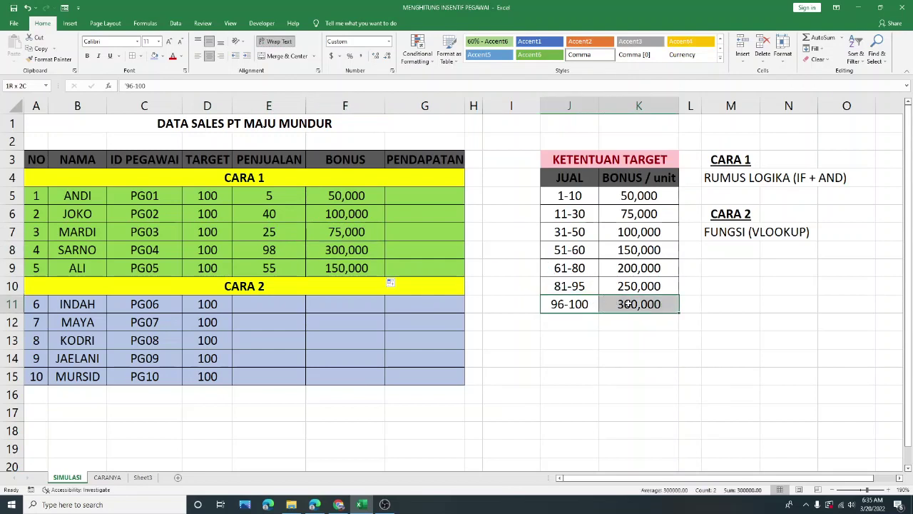
{"action": "left_click", "coordinate": [274, 248]}
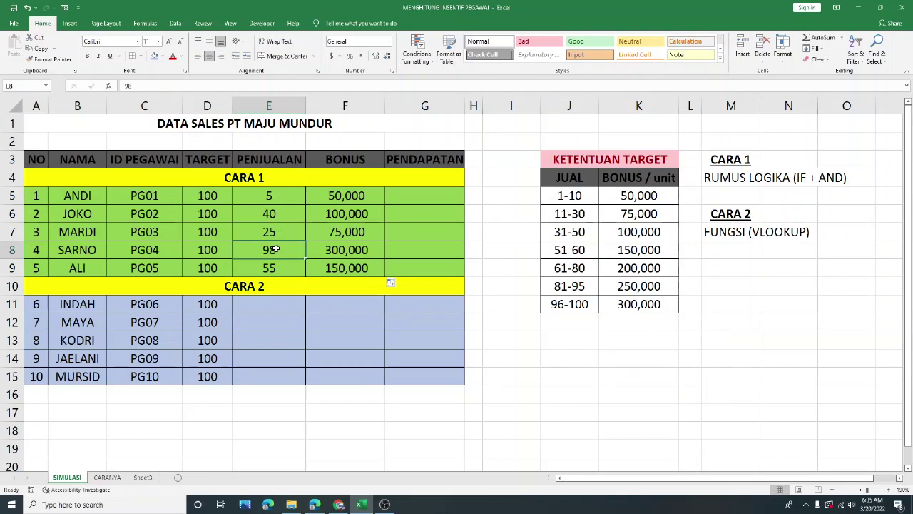
{"action": "left_click", "coordinate": [210, 248]}
{"action": "left_click_drag", "start_coordinate": [581, 303], "coordinate": [633, 303]}
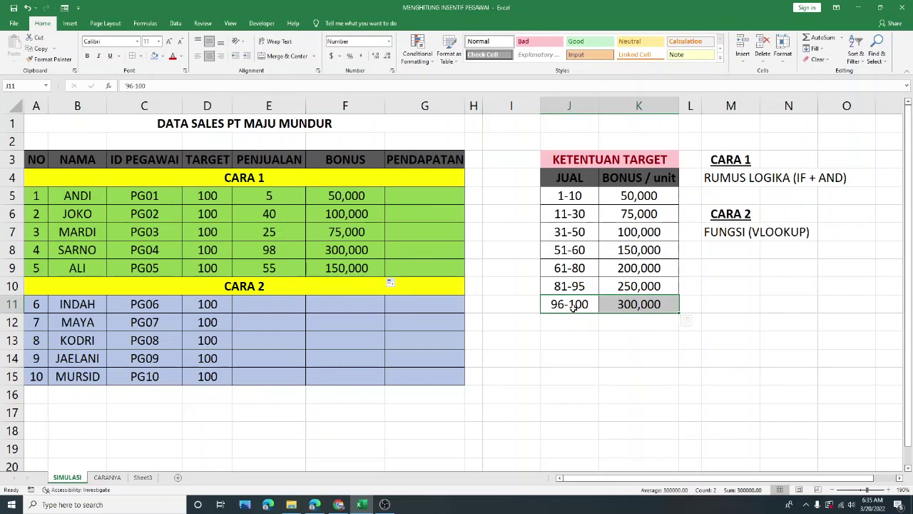
- Check the row 9 bonus against the 51-60 tier, and review the CARA 1 sales and bonus columns
{"action": "left_click", "coordinate": [284, 269]}
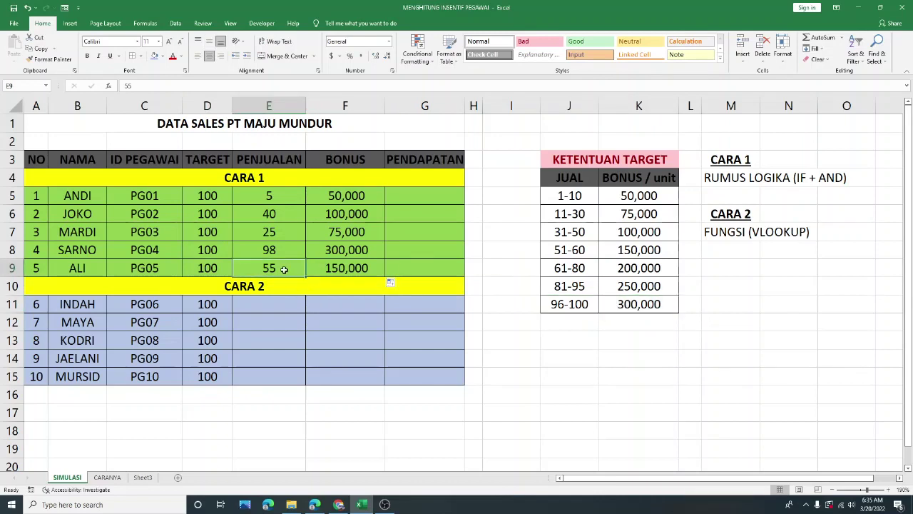
{"action": "left_click", "coordinate": [362, 269]}
{"action": "mouse_move", "coordinate": [563, 249]}
{"action": "left_mouse_down"}
{"action": "mouse_move", "coordinate": [646, 246]}
{"action": "mouse_move", "coordinate": [571, 252]}
{"action": "left_mouse_up"}
{"action": "left_click", "coordinate": [388, 232]}
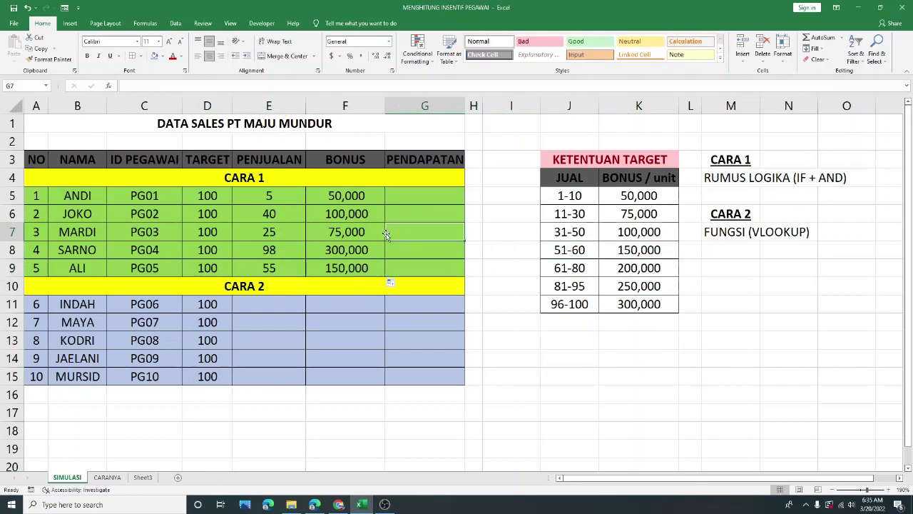
{"action": "left_click_drag", "start_coordinate": [285, 198], "coordinate": [351, 253]}
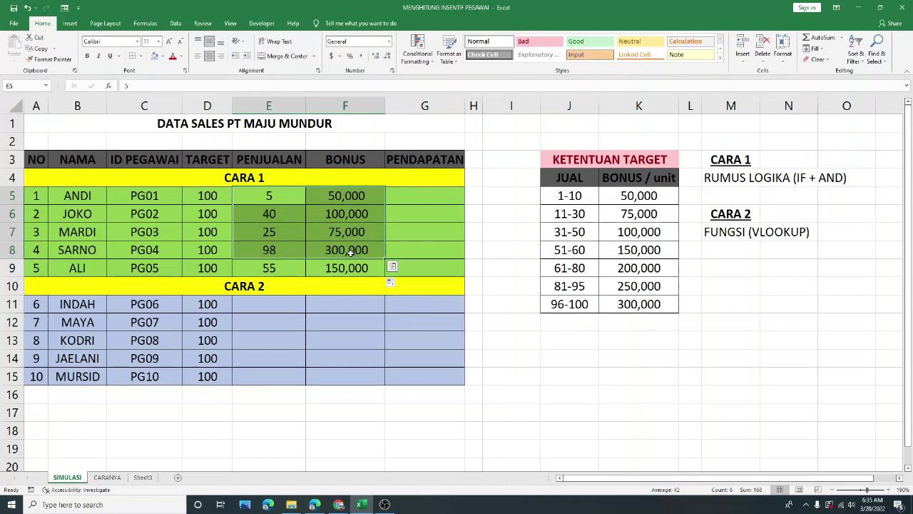
{"action": "left_click_drag", "start_coordinate": [344, 202], "coordinate": [349, 268]}
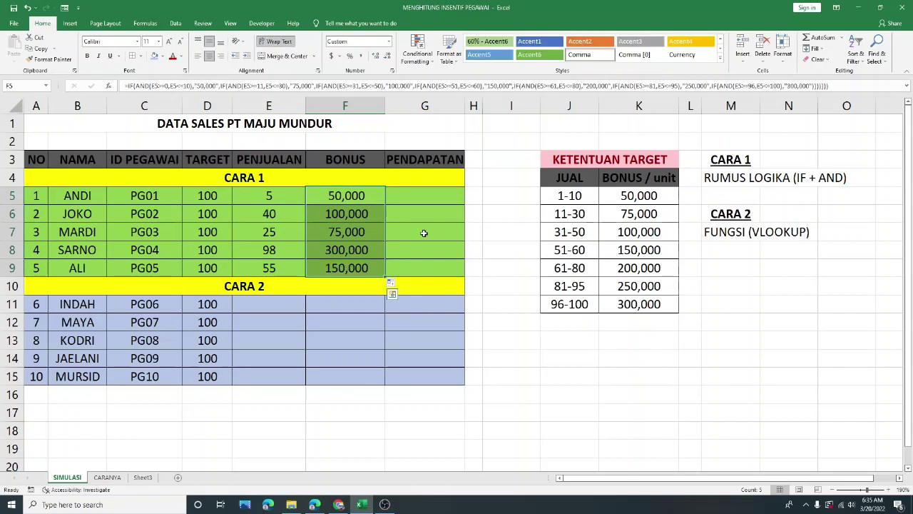
- Calculate the first CARA 1 employee's income in G5 with the formula =F5*E5
{"action": "left_click", "coordinate": [424, 196]}
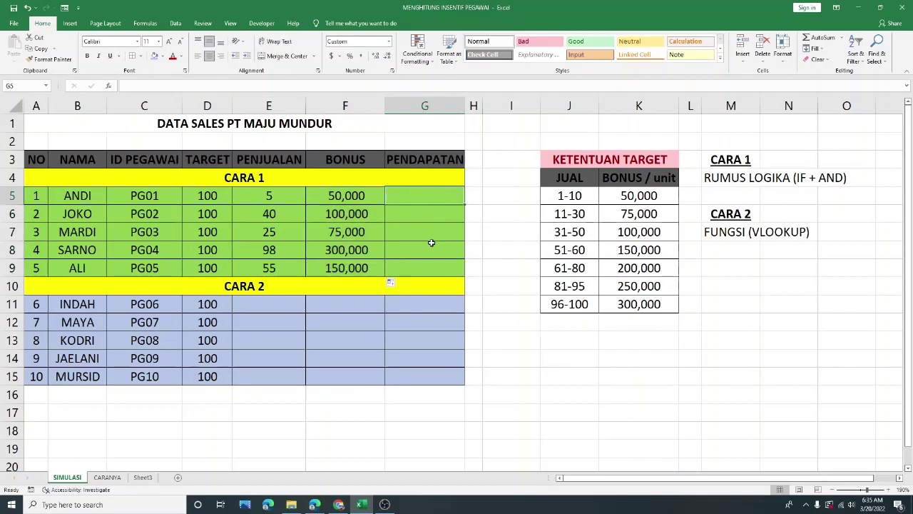
{"action": "type", "text": "="}
{"action": "left_click", "coordinate": [361, 196]}
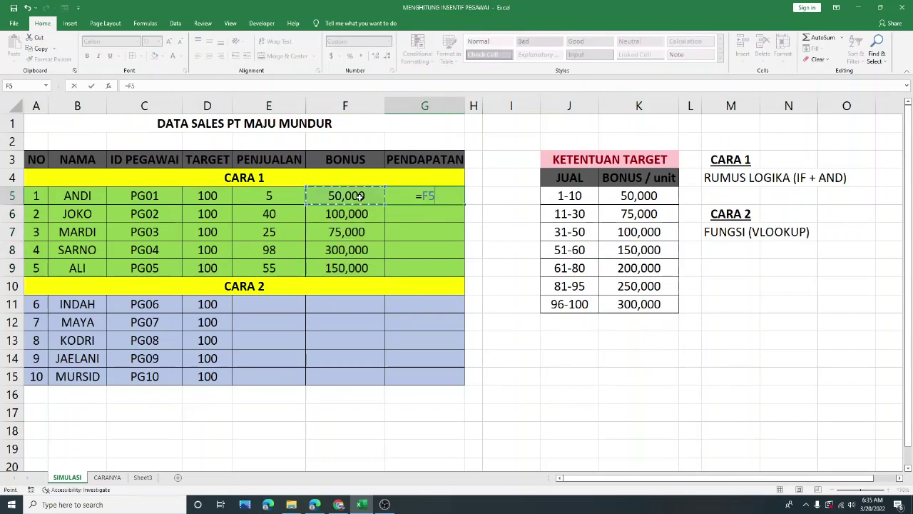
{"action": "type", "text": "*"}
{"action": "left_click", "coordinate": [269, 198]}
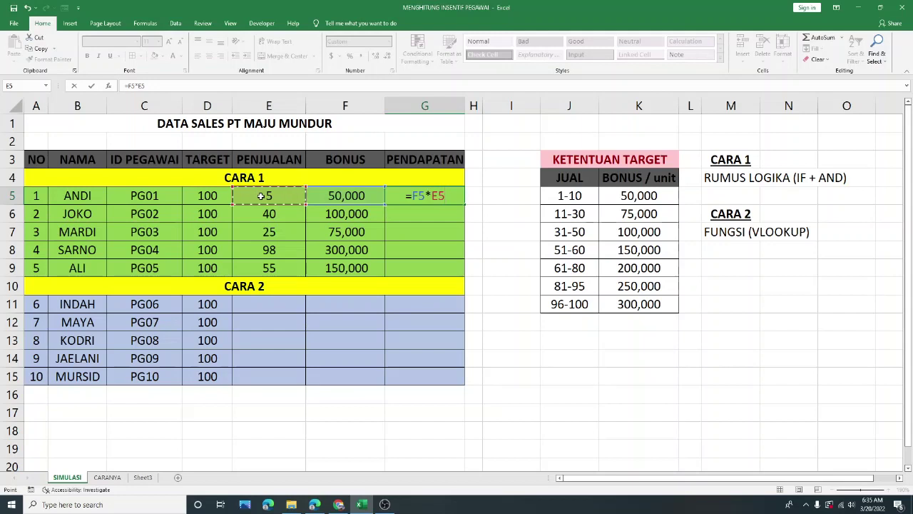
{"action": "key", "text": "Return"}
- Fill the G5 income formula down through G9 for the remaining CARA 1 employees
{"action": "left_click", "coordinate": [435, 198]}
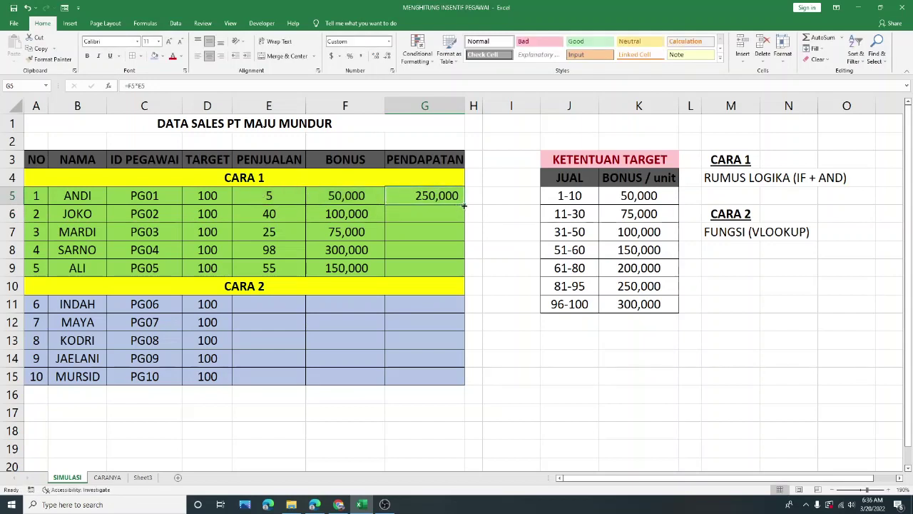
{"action": "left_click_drag", "start_coordinate": [464, 205], "coordinate": [465, 275]}
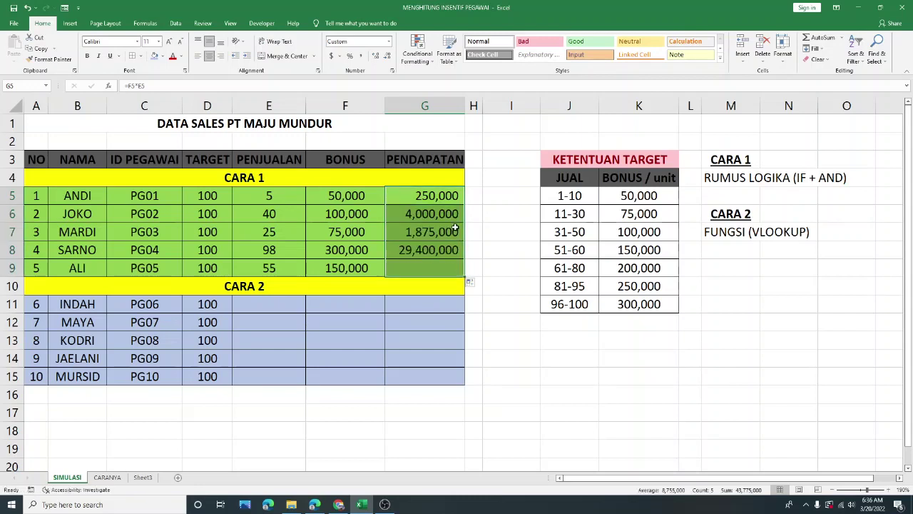
{"action": "left_click", "coordinate": [482, 205]}
{"action": "left_click_drag", "start_coordinate": [438, 198], "coordinate": [442, 267]}
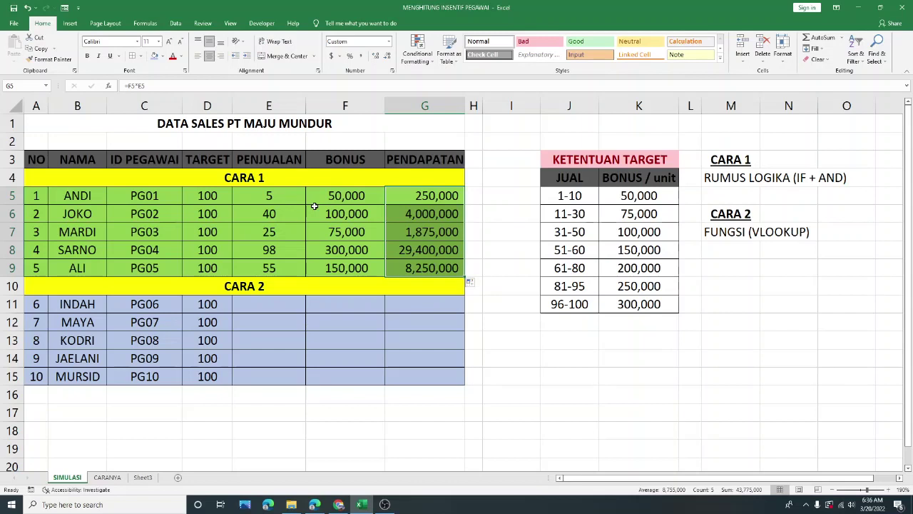
- Review the CARA 1 method note and the row 5 sales, bonus and income cells
{"action": "left_click", "coordinate": [319, 176]}
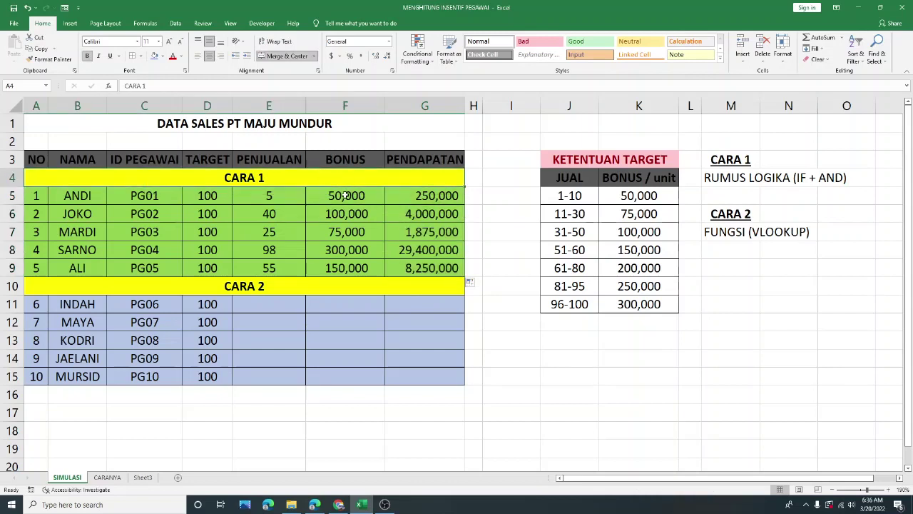
{"action": "left_click_drag", "start_coordinate": [731, 166], "coordinate": [833, 177]}
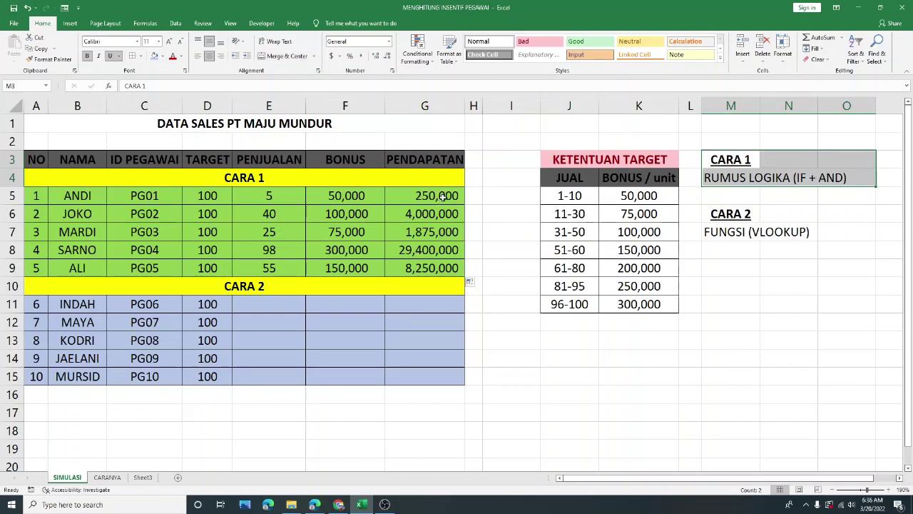
{"action": "left_click", "coordinate": [294, 200]}
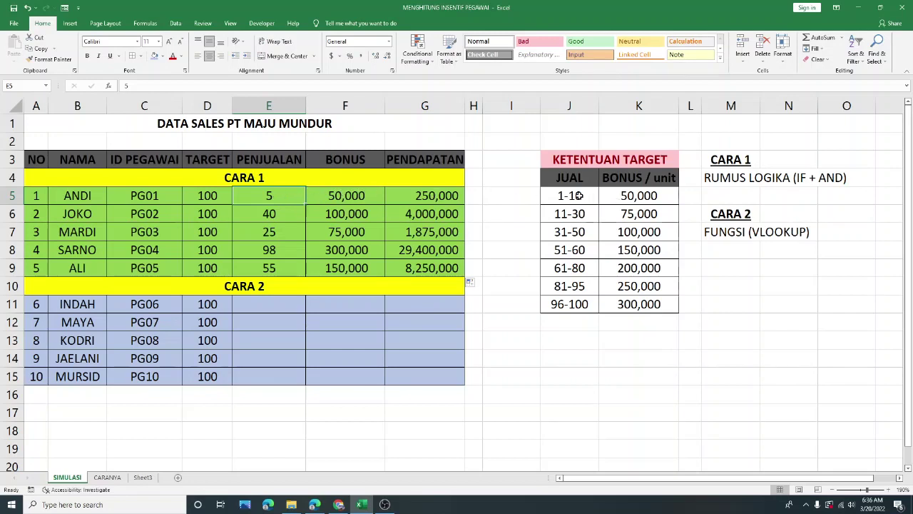
{"action": "left_click", "coordinate": [358, 201]}
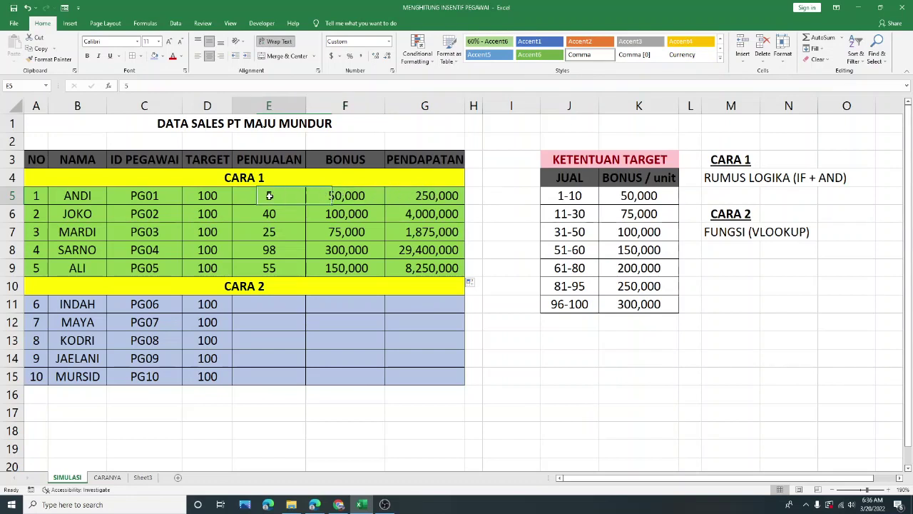
{"action": "left_click", "coordinate": [431, 197]}
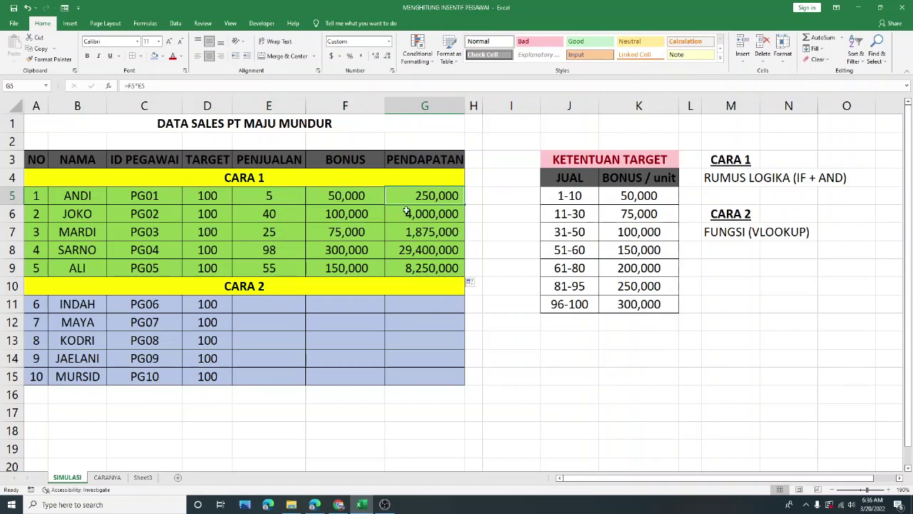
{"action": "left_click", "coordinate": [356, 195]}
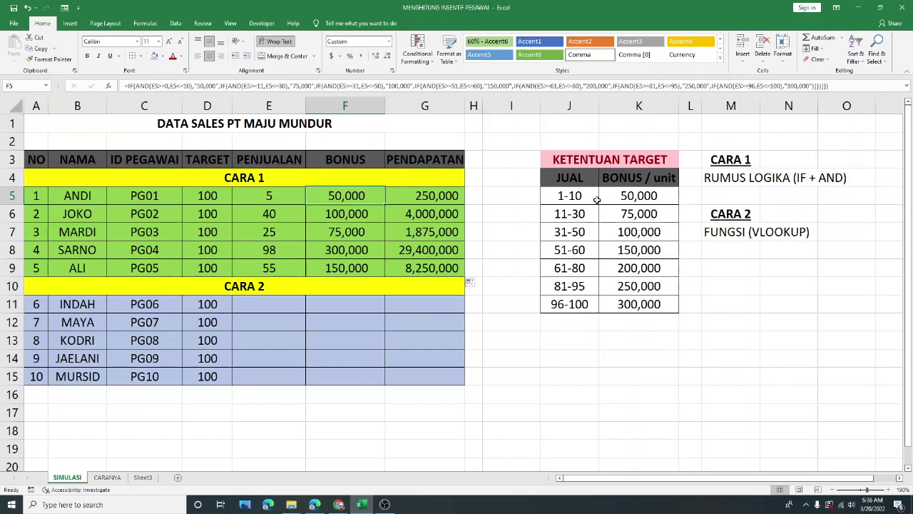
- Go through each sales range in J5:J11 of the target table and compare them with the bonus formulas in F5 and F6
{"action": "left_click_drag", "start_coordinate": [570, 197], "coordinate": [576, 304]}
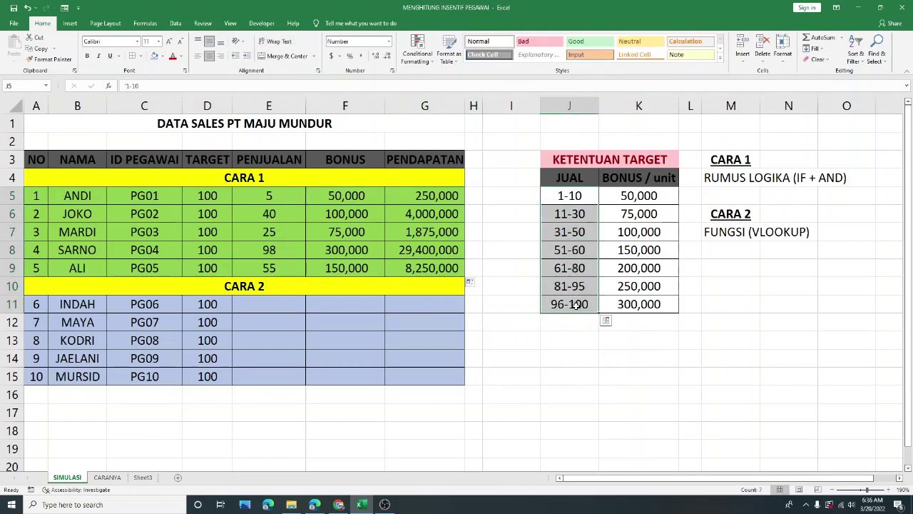
{"action": "left_click", "coordinate": [576, 305]}
{"action": "left_click", "coordinate": [583, 198]}
{"action": "left_click", "coordinate": [590, 213]}
{"action": "left_click", "coordinate": [587, 231]}
{"action": "left_click", "coordinate": [585, 250]}
{"action": "left_click", "coordinate": [586, 267]}
{"action": "left_click", "coordinate": [584, 285]}
{"action": "left_click", "coordinate": [583, 304]}
{"action": "left_click_drag", "start_coordinate": [574, 204], "coordinate": [575, 300]}
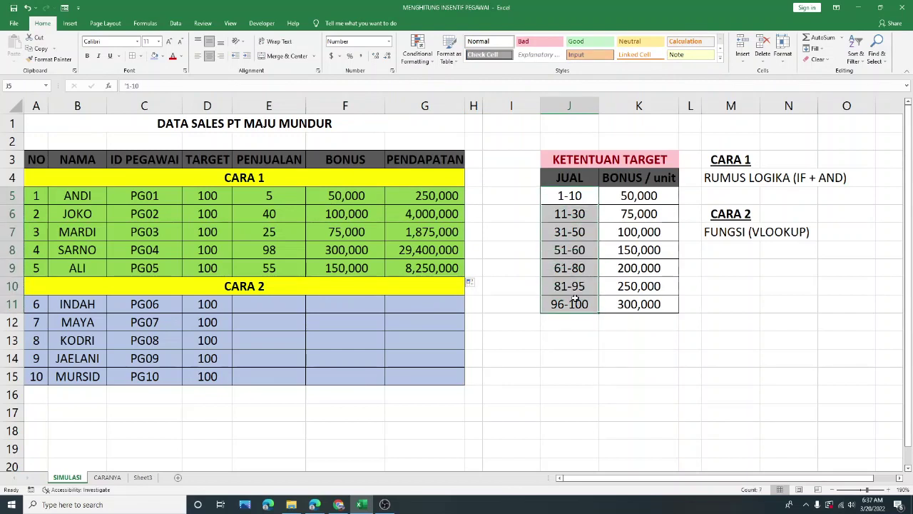
{"action": "left_click", "coordinate": [354, 195]}
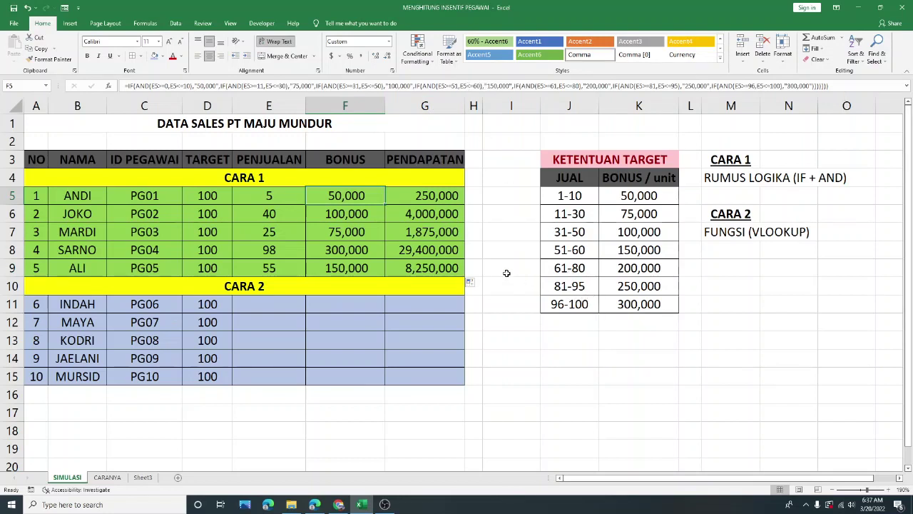
{"action": "left_click", "coordinate": [373, 214]}
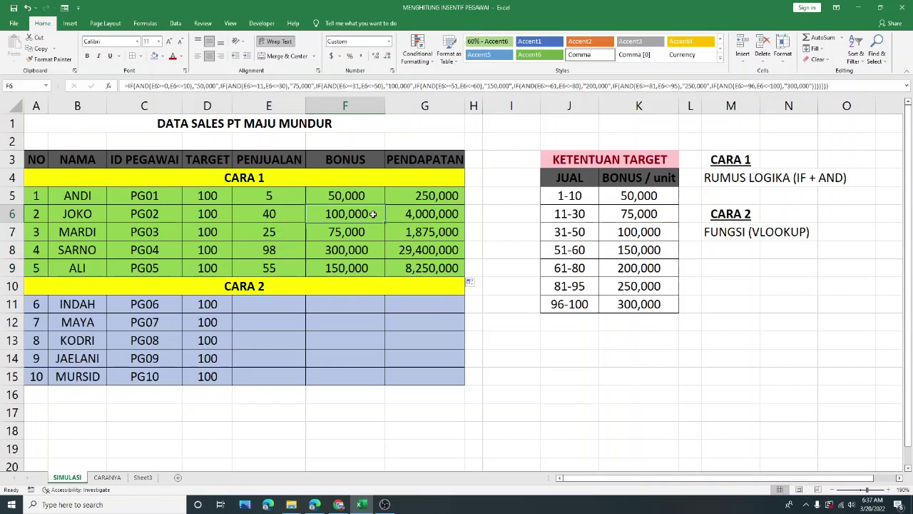
{"action": "left_click", "coordinate": [294, 303]}
{"action": "left_click_drag", "start_coordinate": [286, 199], "coordinate": [295, 265]}
{"action": "key", "text": "ctrl+c"}
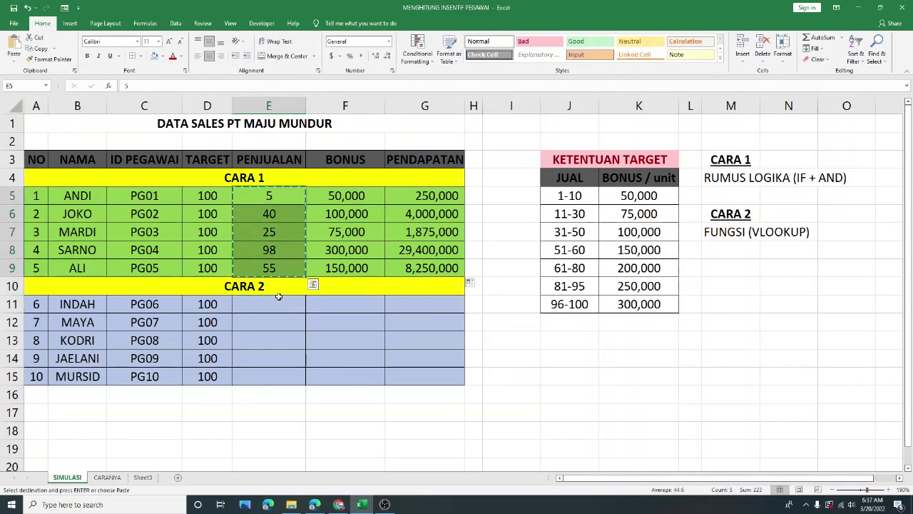
- Enter sales of 10 in E11 and centre the CARA 2 sales cells E11:E15 horizontally and vertically
{"action": "left_click", "coordinate": [276, 304]}
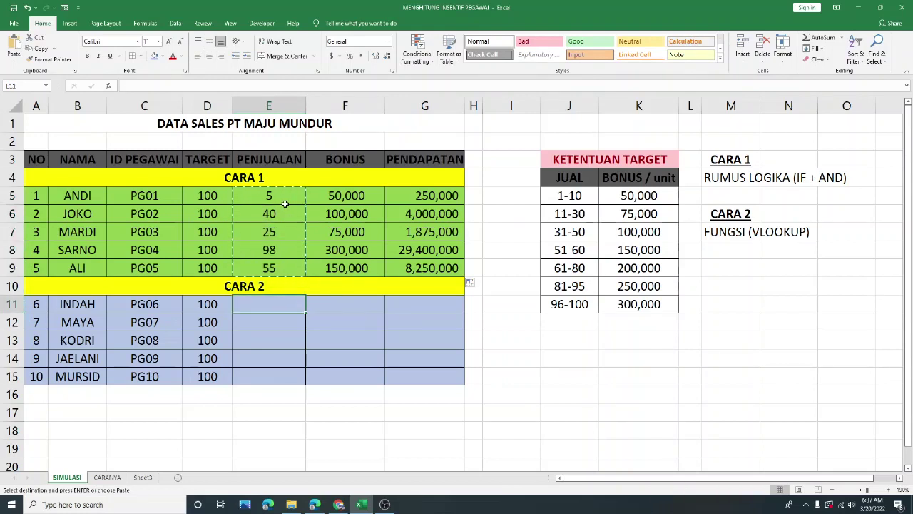
{"action": "type", "text": "10"}
{"action": "key", "text": "Return"}
{"action": "left_click_drag", "start_coordinate": [269, 300], "coordinate": [268, 372]}
{"action": "left_click", "coordinate": [208, 56]}
{"action": "left_click", "coordinate": [211, 41]}
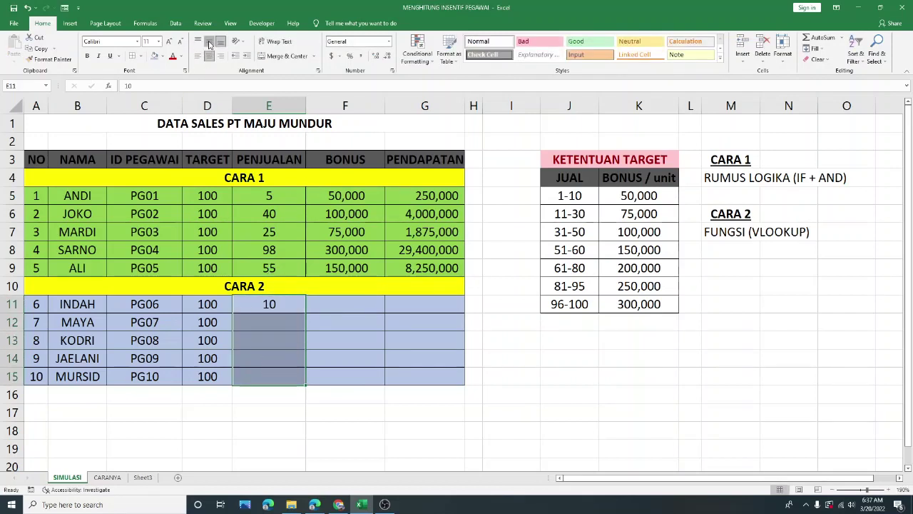
- Enter the remaining CARA 2 sales: 56 in E12, 75 in E13, 1 in E14 and 80 in E15
{"action": "left_click", "coordinate": [286, 322]}
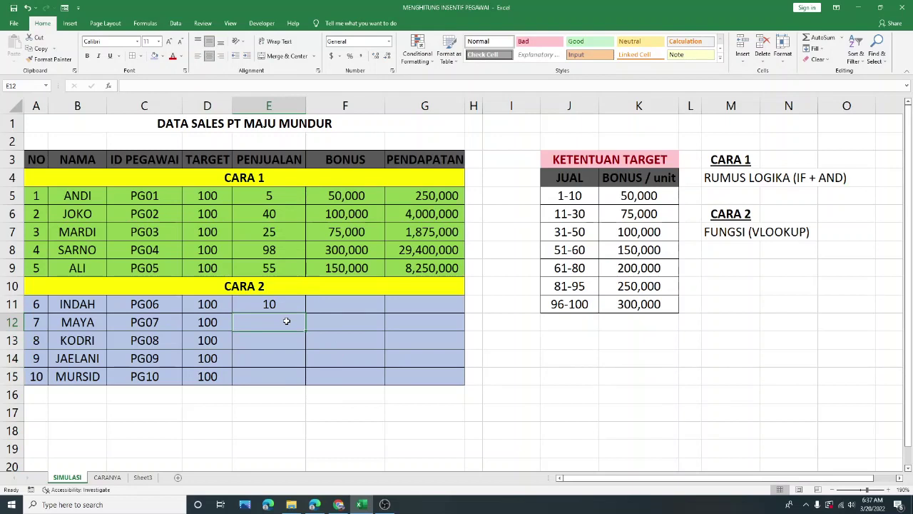
{"action": "type", "text": "56"}
{"action": "left_click", "coordinate": [284, 340]}
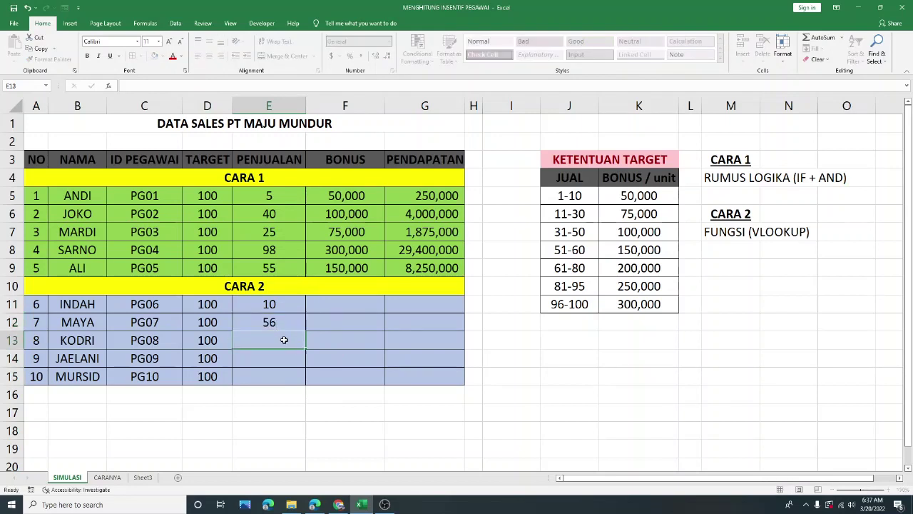
{"action": "type", "text": "75"}
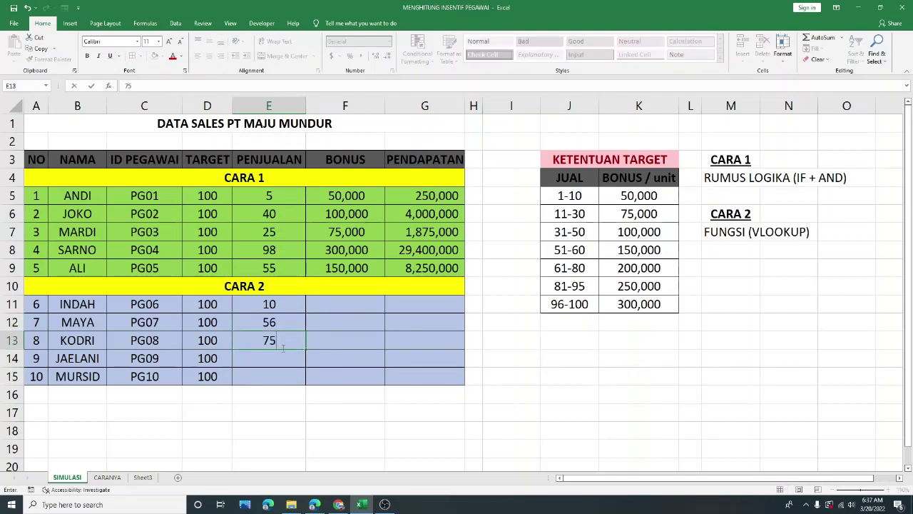
{"action": "left_click", "coordinate": [272, 354]}
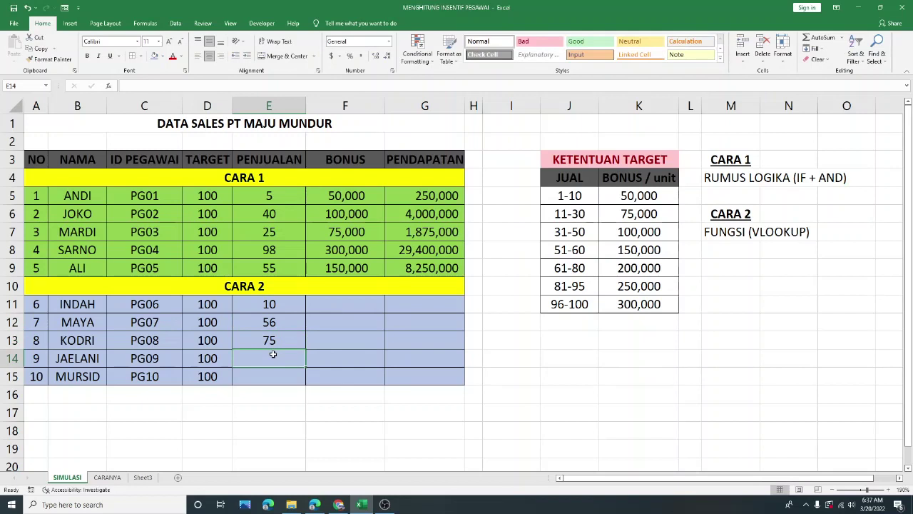
{"action": "type", "text": "1"}
{"action": "left_click", "coordinate": [271, 370]}
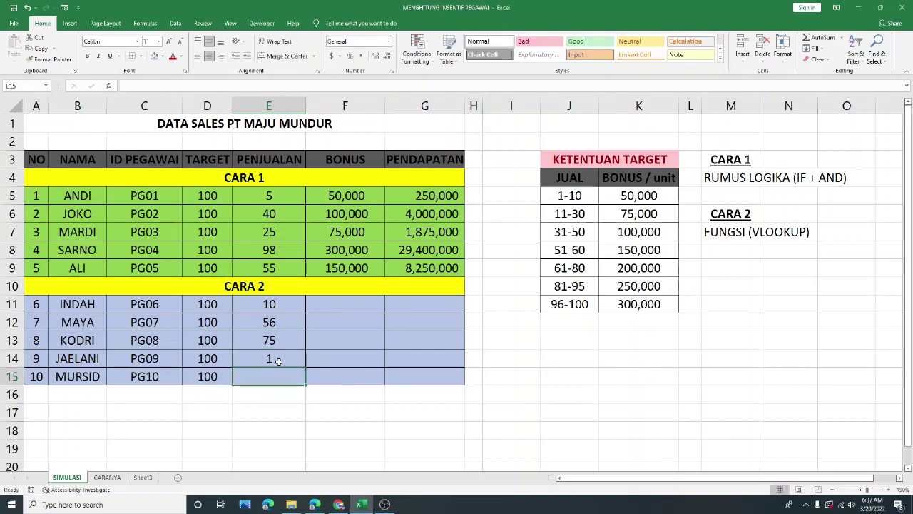
{"action": "left_click", "coordinate": [279, 360]}
{"action": "left_click", "coordinate": [278, 372]}
{"action": "type", "text": "80"}
{"action": "left_click", "coordinate": [367, 362]}
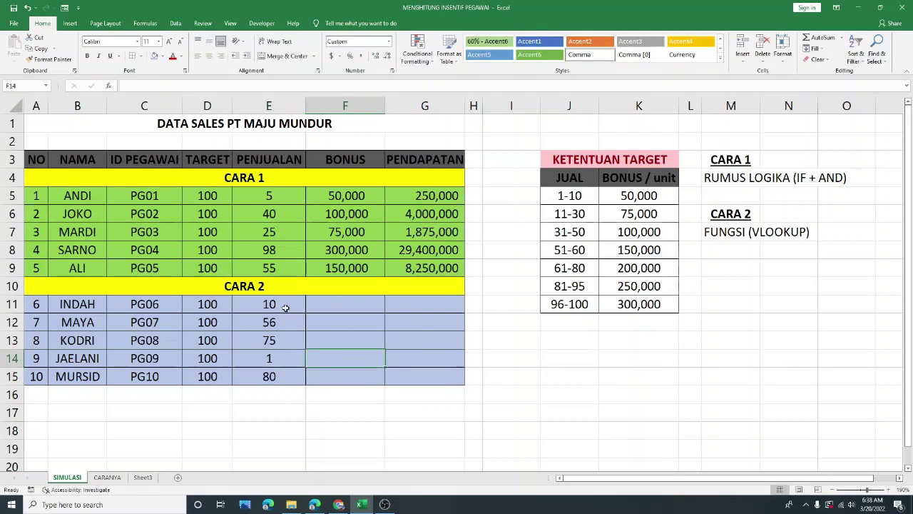
- Review the CARA 2 sales in E11:E15 and select the first CARA 2 bonus cell, F11
{"action": "left_click_drag", "start_coordinate": [285, 308], "coordinate": [278, 371]}
{"action": "left_click", "coordinate": [334, 323]}
{"action": "left_click", "coordinate": [353, 307]}
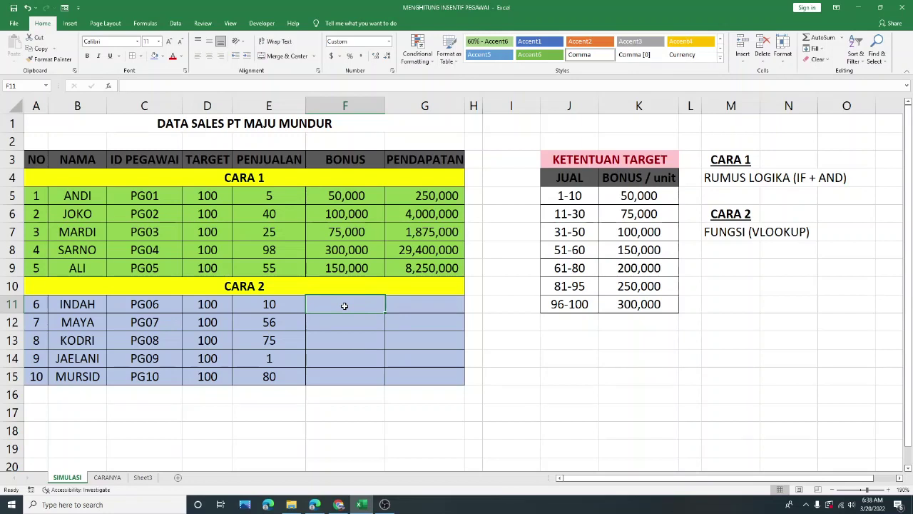
- Compare the empty cells I5:I11 beside the target table with the CARA 2 sales E11:E15 and bonus cells F11:F15
{"action": "left_click_drag", "start_coordinate": [521, 196], "coordinate": [529, 302]}
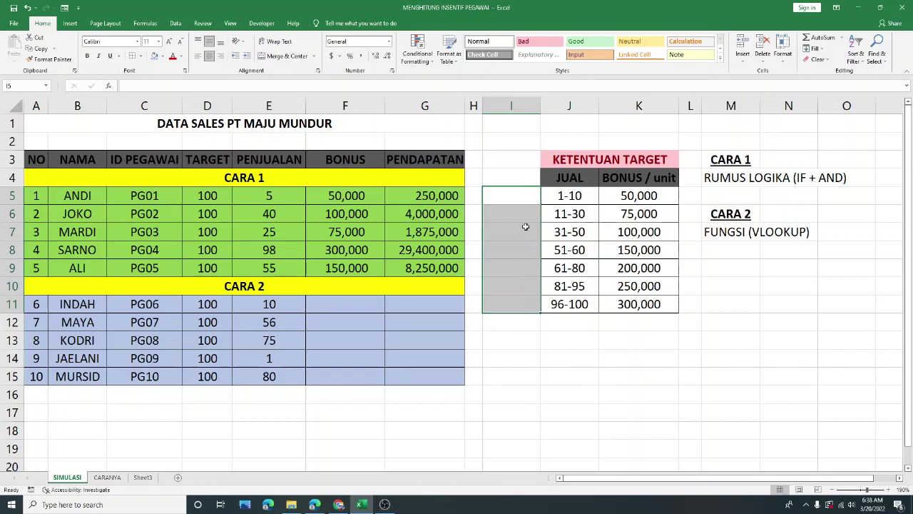
{"action": "left_click", "coordinate": [528, 193]}
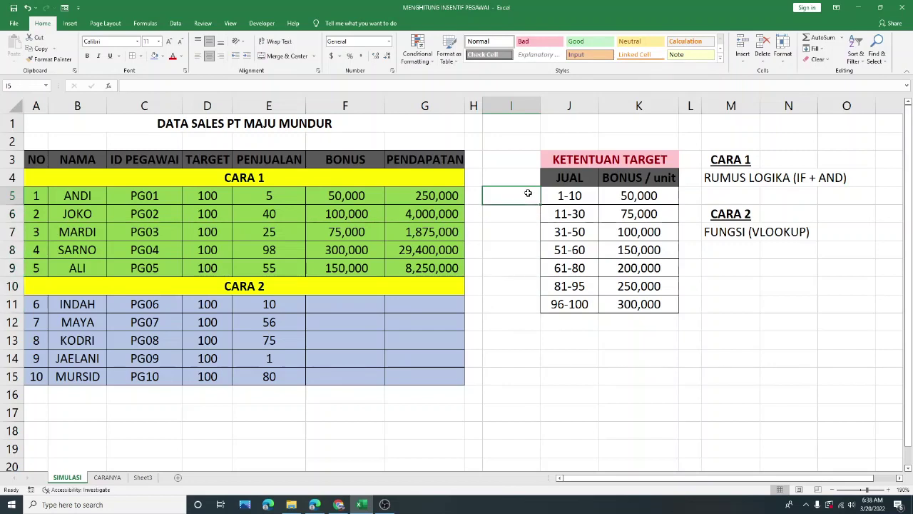
{"action": "left_click", "coordinate": [287, 307]}
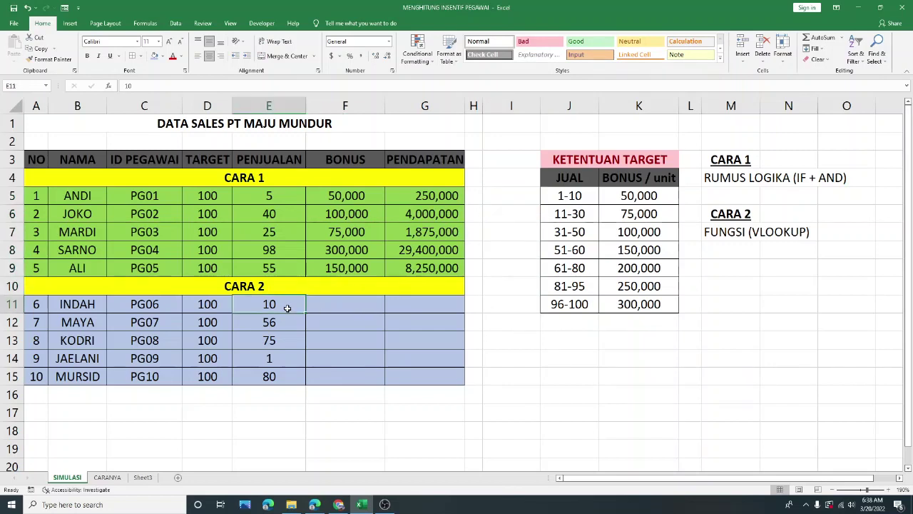
{"action": "left_click_drag", "start_coordinate": [288, 308], "coordinate": [294, 377]}
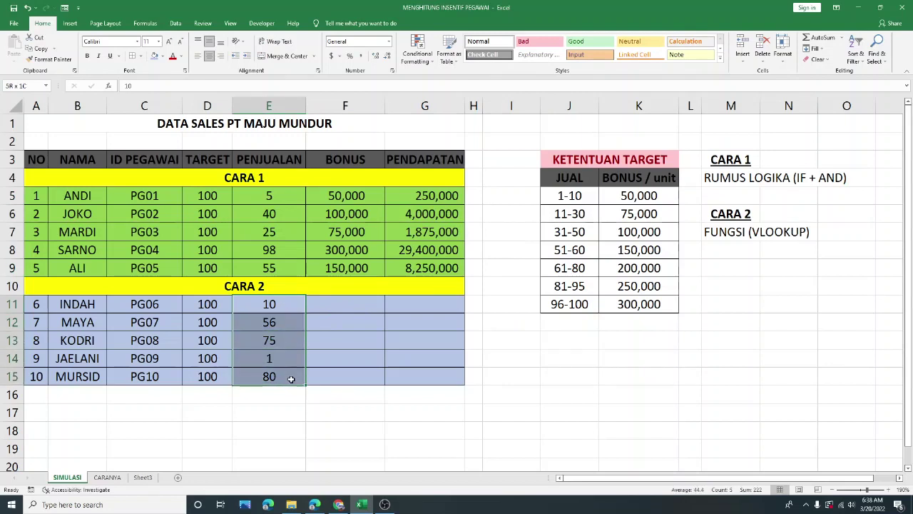
{"action": "left_click", "coordinate": [281, 307]}
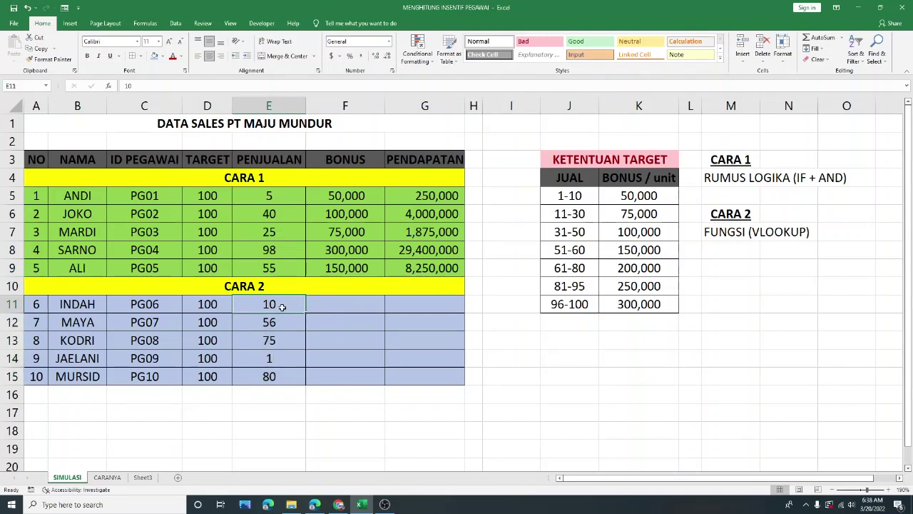
{"action": "left_click_drag", "start_coordinate": [346, 307], "coordinate": [344, 378]}
{"action": "left_click", "coordinate": [521, 194]}
{"action": "left_click", "coordinate": [519, 219]}
{"action": "left_click", "coordinate": [519, 251]}
{"action": "left_click", "coordinate": [520, 291]}
- Enter the lower limits of the first four sales ranges beside the target table: 1, 11, 31 and 51 in I5:I8
{"action": "left_click", "coordinate": [530, 199]}
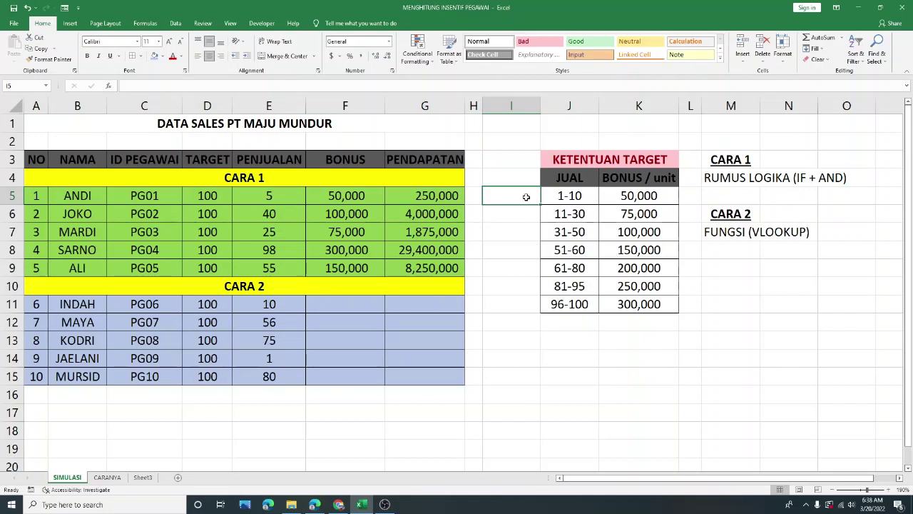
{"action": "type", "text": "1"}
{"action": "key", "text": "Return"}
{"action": "type", "text": "11"}
{"action": "key", "text": "Return"}
{"action": "type", "text": "31"}
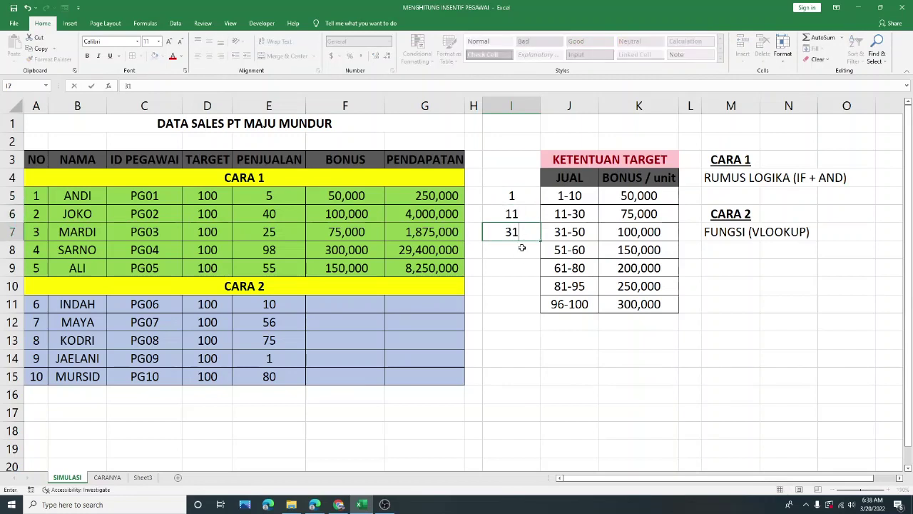
{"action": "key", "text": "Return"}
{"action": "type", "text": "51"}
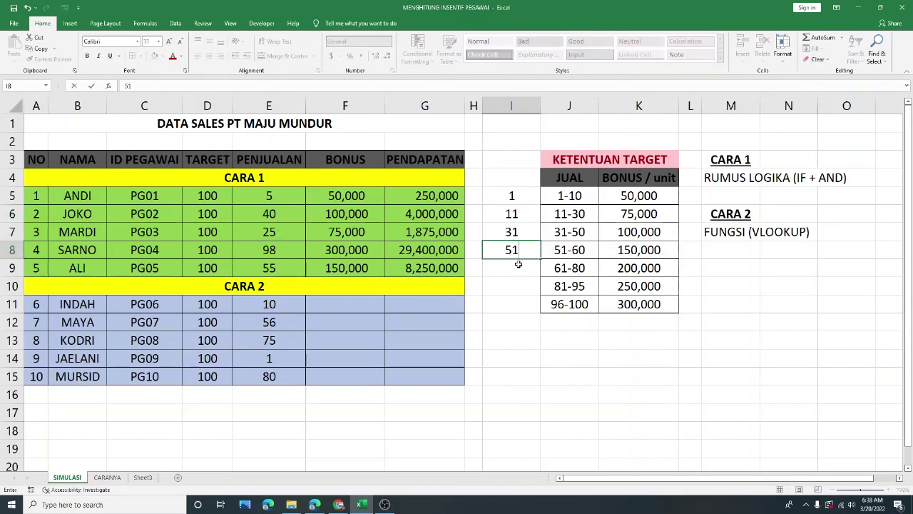
{"action": "key", "text": "Return"}
- Enter the remaining lower limits 61, 81 and 96 in I9:I11 and review the helper column I5:I11
{"action": "type", "text": "61"}
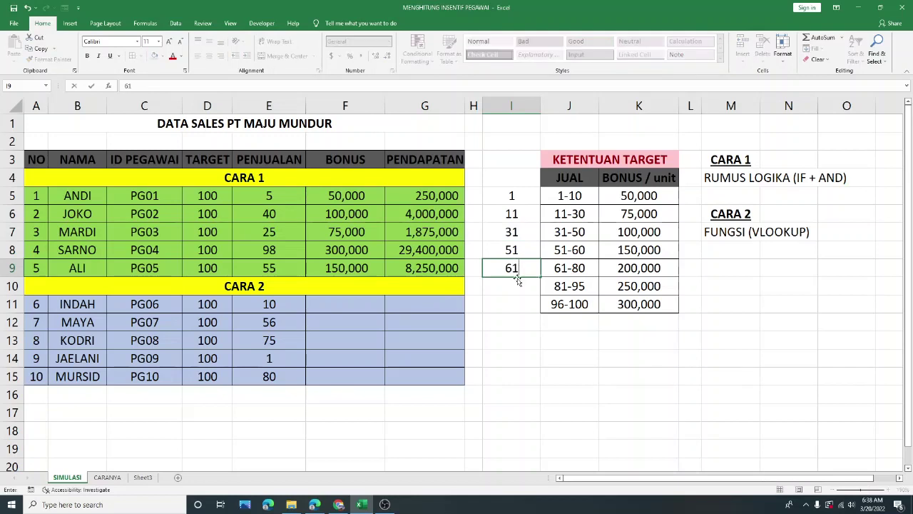
{"action": "key", "text": "Return"}
{"action": "type", "text": "81"}
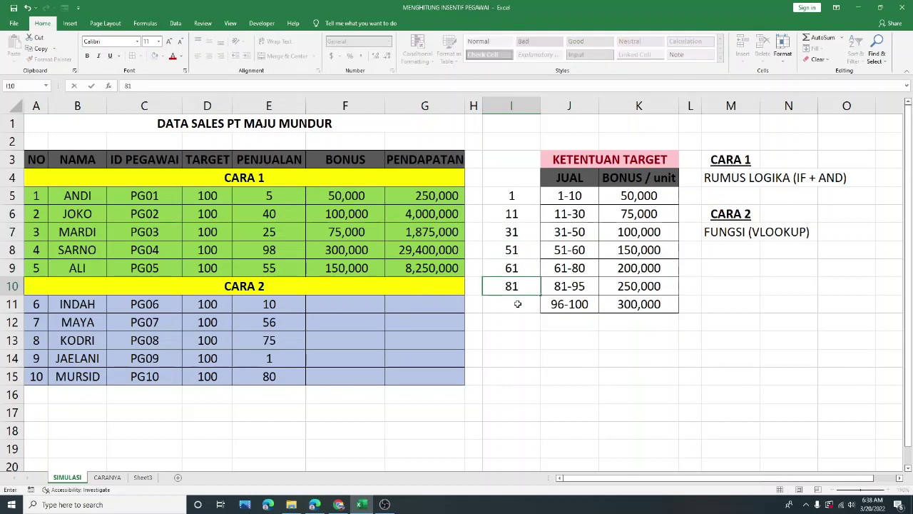
{"action": "key", "text": "Return"}
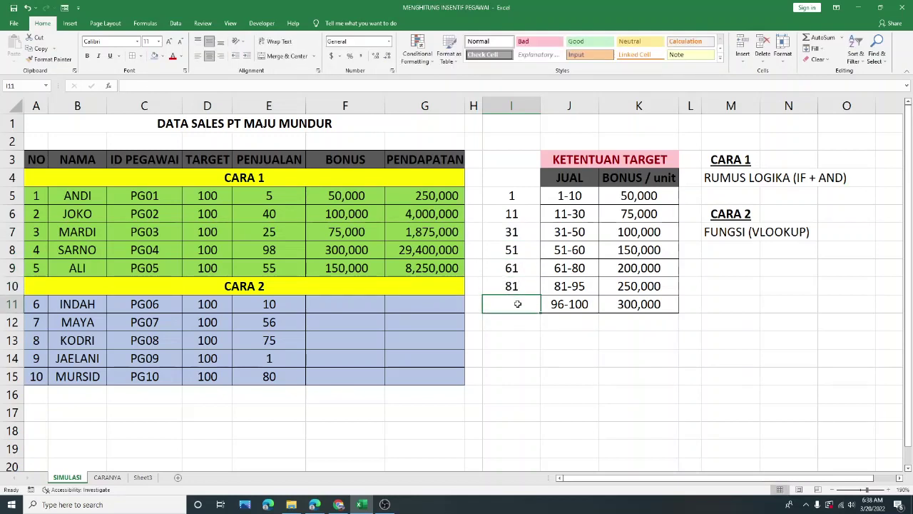
{"action": "type", "text": "96"}
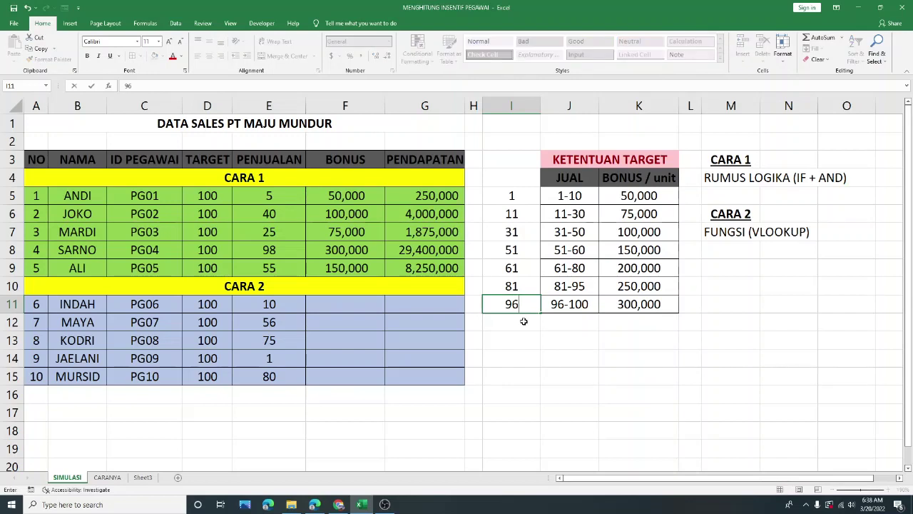
{"action": "left_click", "coordinate": [529, 335]}
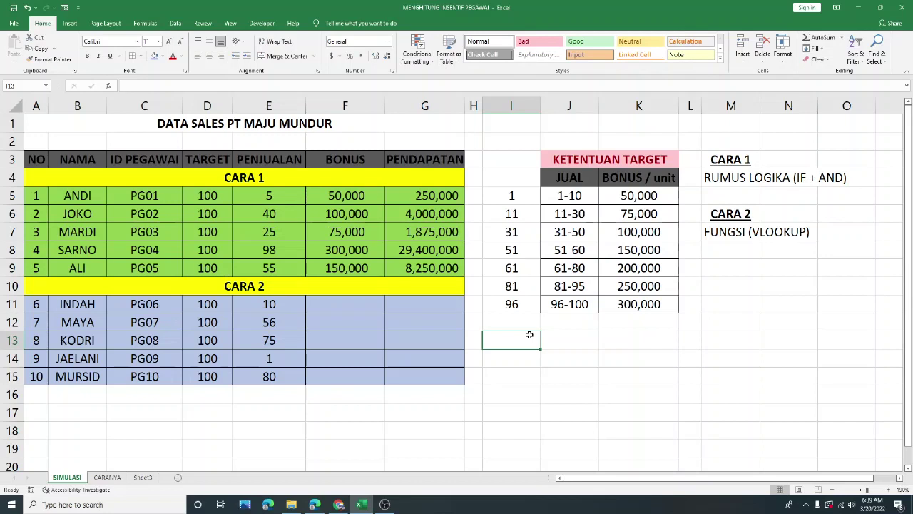
{"action": "left_click_drag", "start_coordinate": [525, 200], "coordinate": [522, 303]}
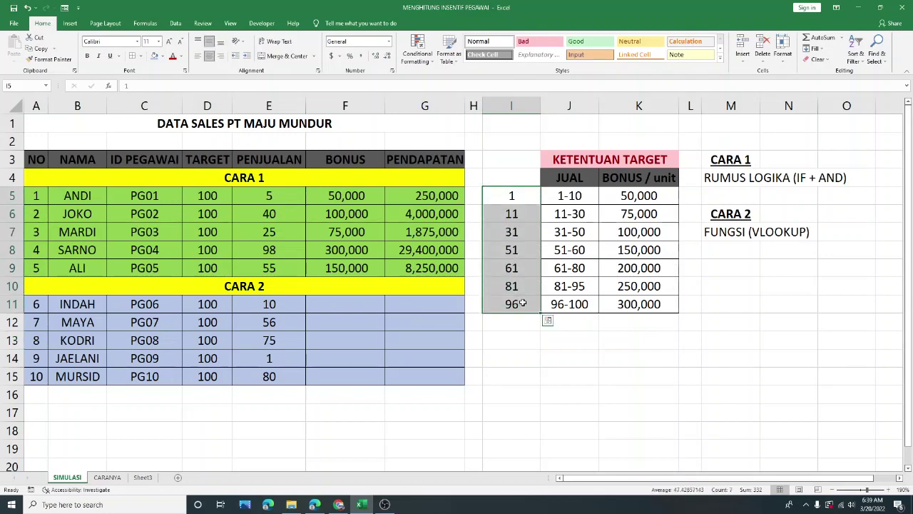
{"action": "left_click", "coordinate": [523, 341]}
{"action": "left_click_drag", "start_coordinate": [511, 197], "coordinate": [518, 303]}
{"action": "left_click", "coordinate": [525, 199]}
- Start a VLOOKUP formula in the first CARA 2 bonus cell, F11, with the sales in E11 as the lookup value
{"action": "left_click", "coordinate": [360, 310]}
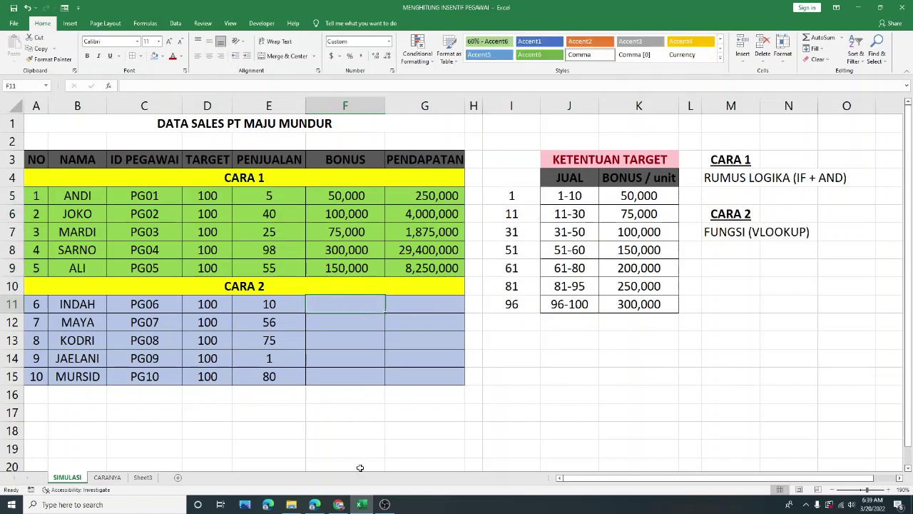
{"action": "type", "text": "="}
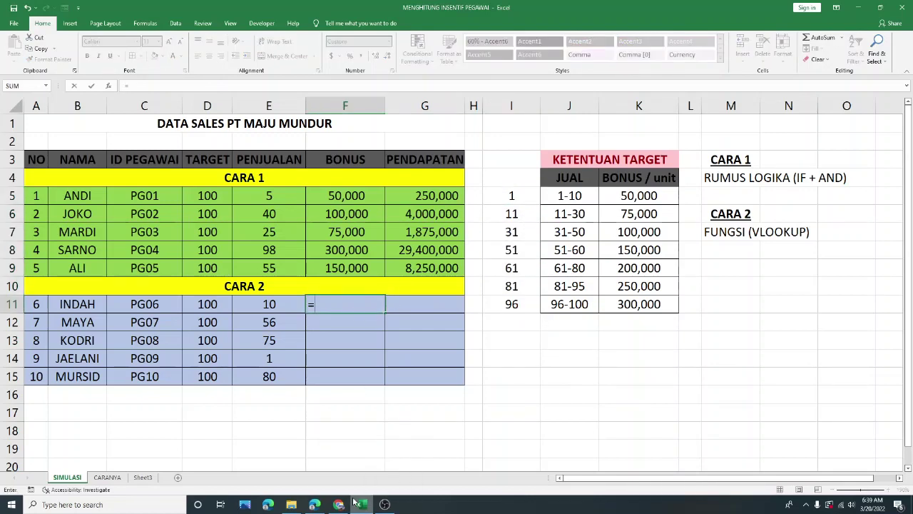
{"action": "type", "text": "VLO"}
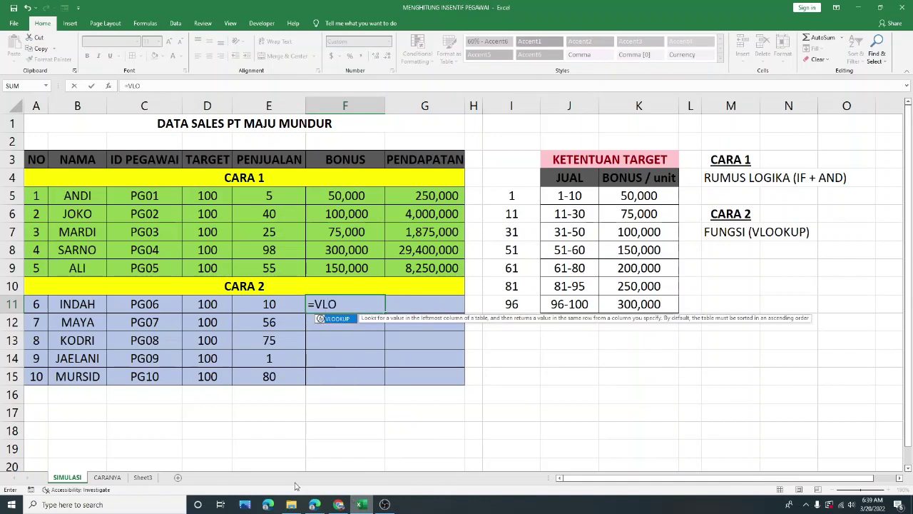
{"action": "double_click", "coordinate": [335, 319]}
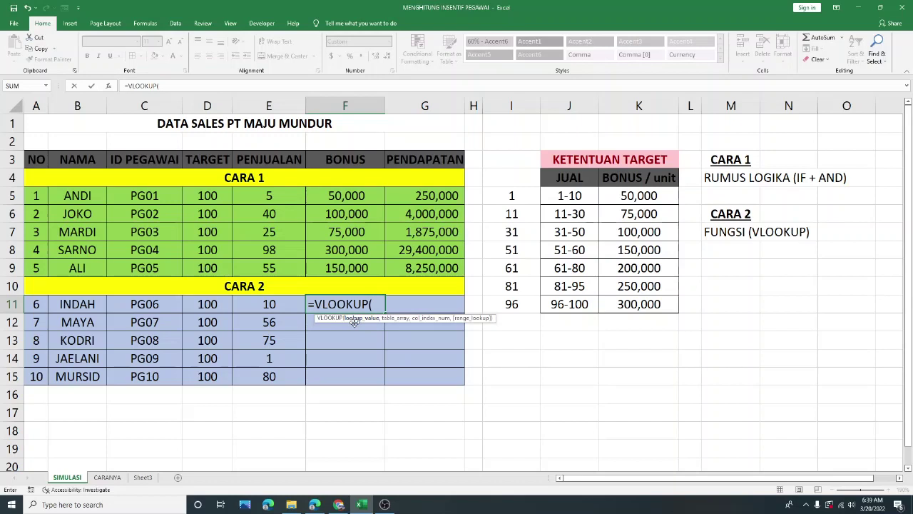
{"action": "left_click", "coordinate": [271, 303]}
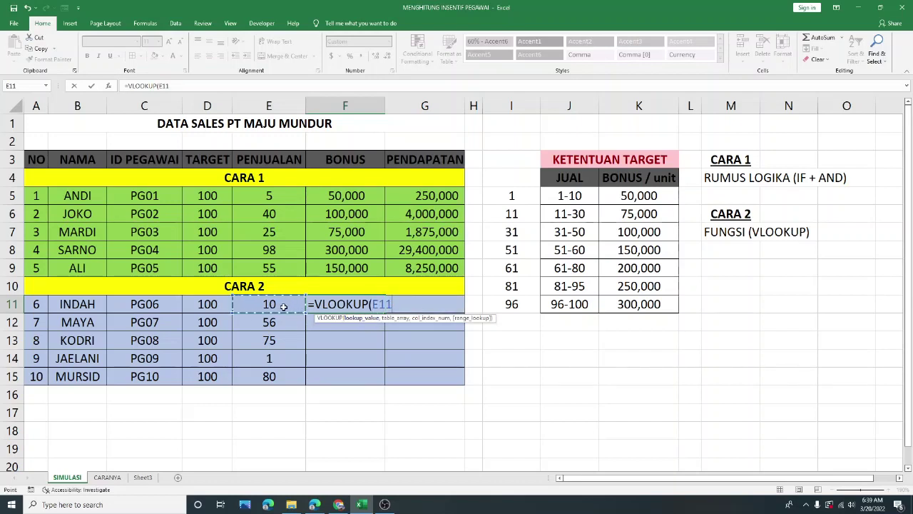
{"action": "type", "text": ","}
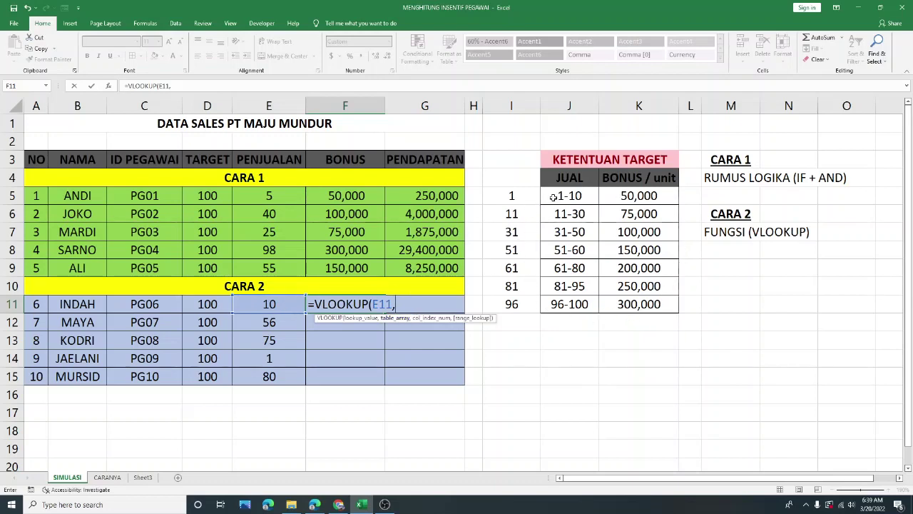
- Complete the F11 VLOOKUP with the absolute table range $I$5:$K$11, column index 3 and approximate match TRUE
{"action": "left_click", "coordinate": [521, 201]}
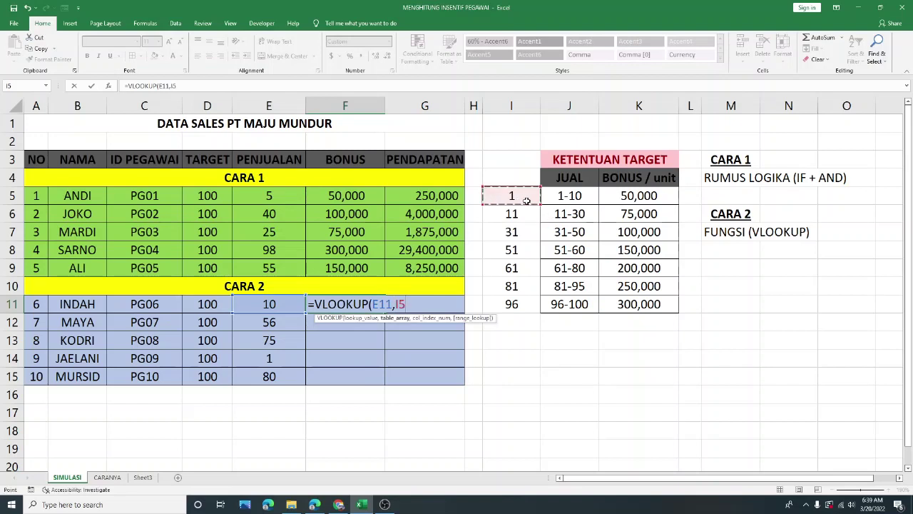
{"action": "left_click_drag", "start_coordinate": [526, 200], "coordinate": [642, 289]}
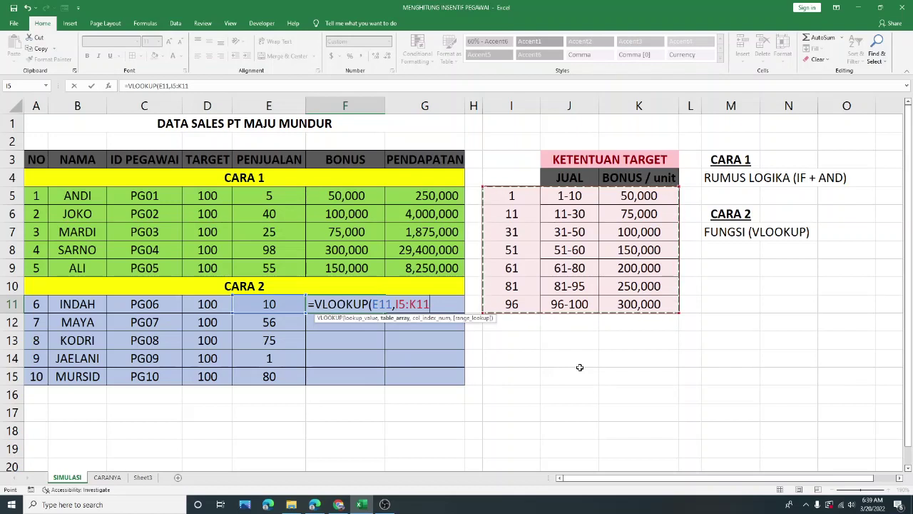
{"action": "key", "text": "F4"}
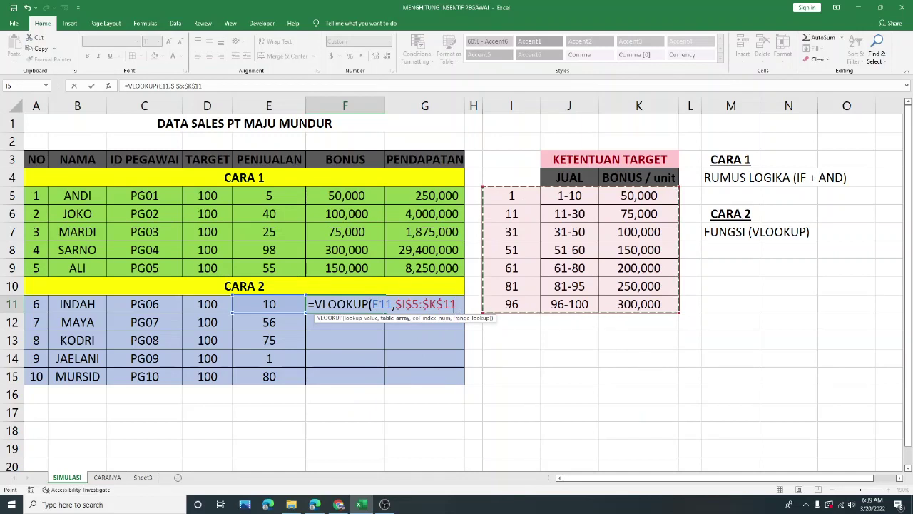
{"action": "type", "text": ","}
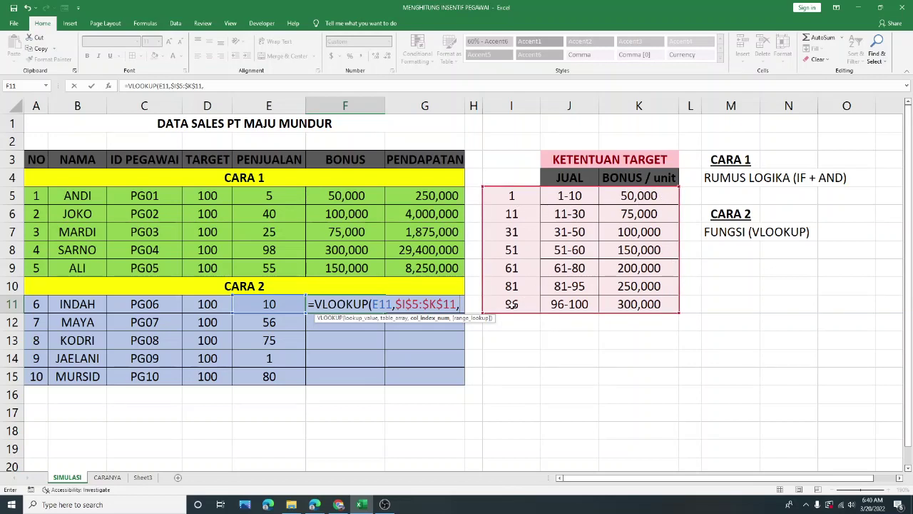
{"action": "type", "text": "3,"}
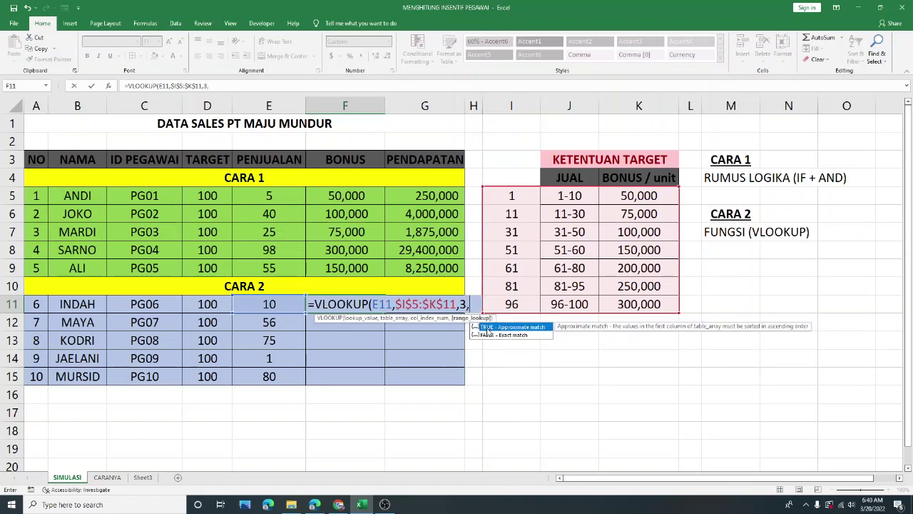
{"action": "double_click", "coordinate": [493, 328]}
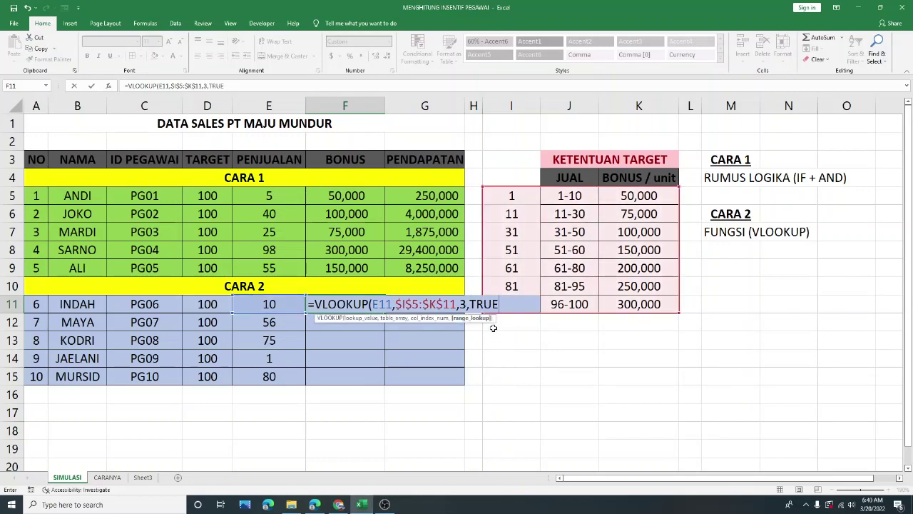
{"action": "type", "text": ")"}
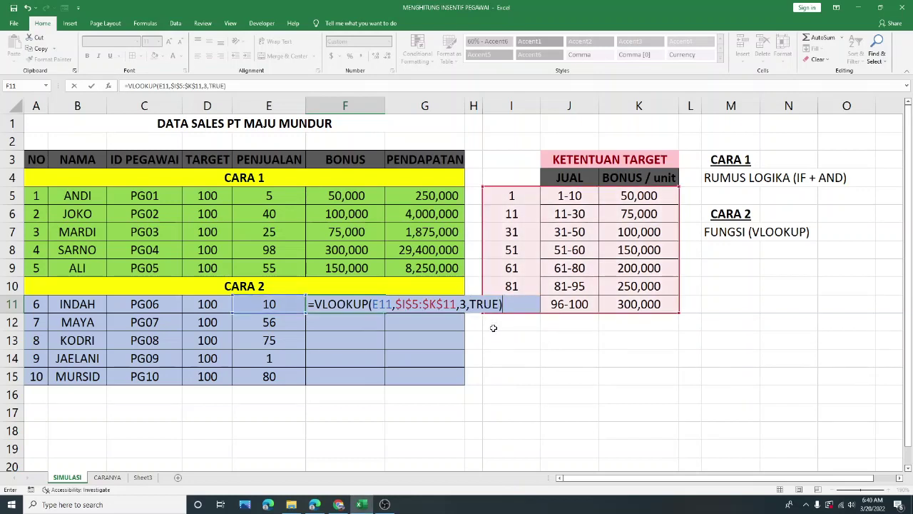
{"action": "key", "text": "Return"}
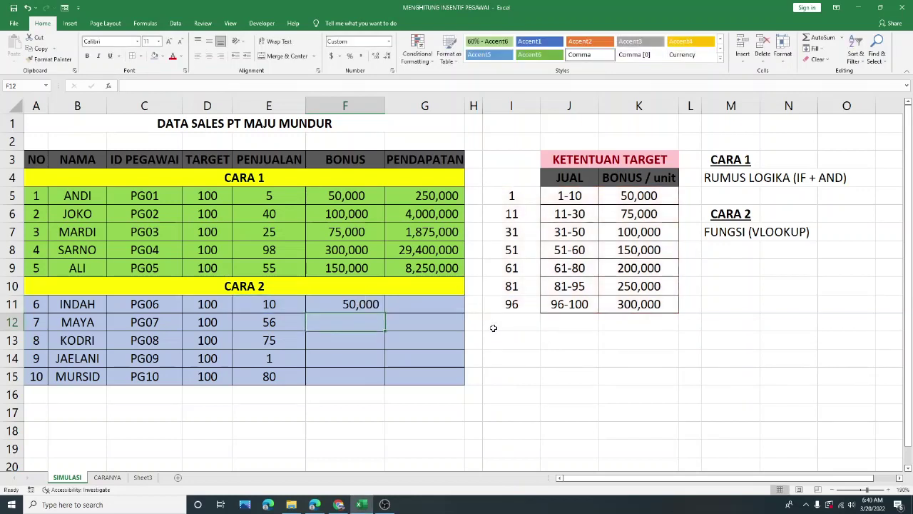
- Fill the VLOOKUP bonus formula from F11 down to F15 and review the CARA 2 bonuses
{"action": "left_click", "coordinate": [378, 303]}
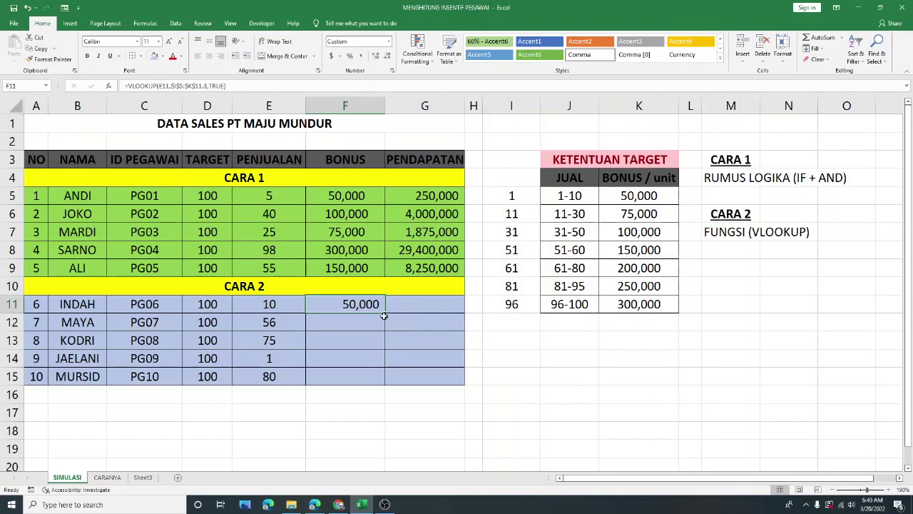
{"action": "left_click_drag", "start_coordinate": [385, 312], "coordinate": [388, 377]}
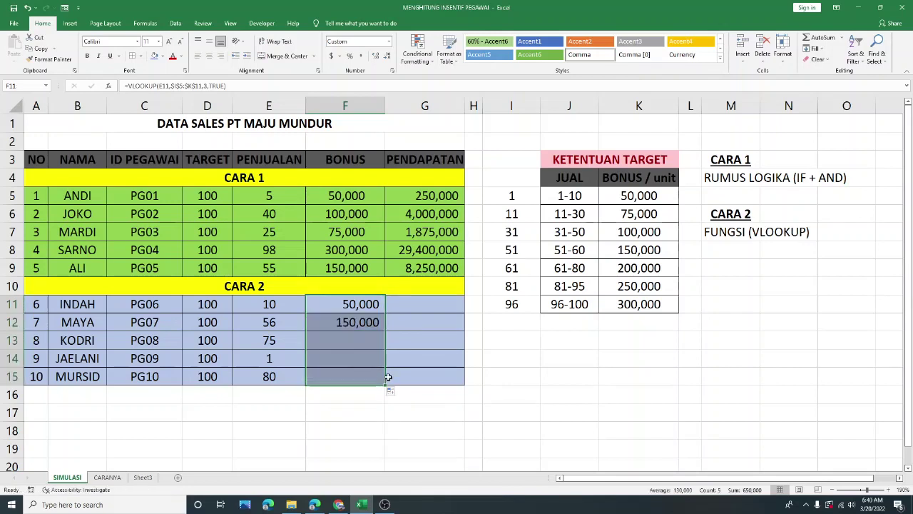
{"action": "left_click", "coordinate": [371, 413]}
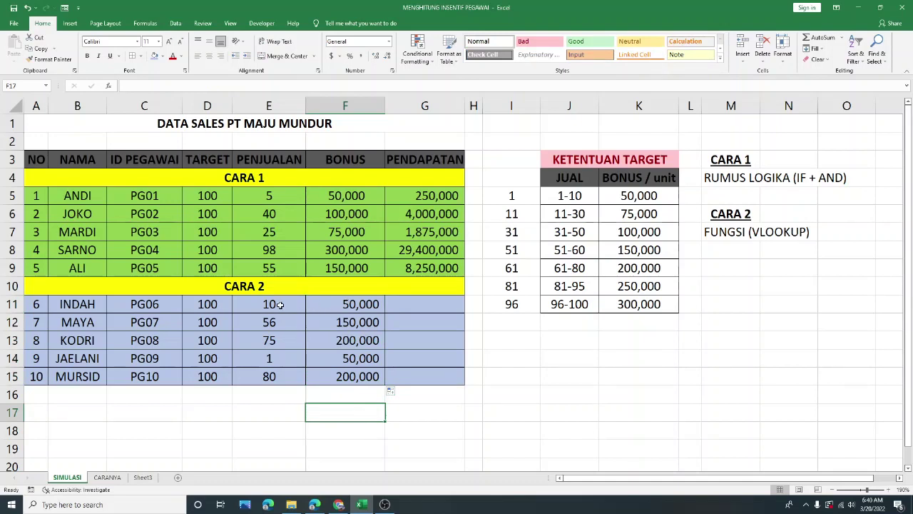
{"action": "left_click", "coordinate": [364, 304]}
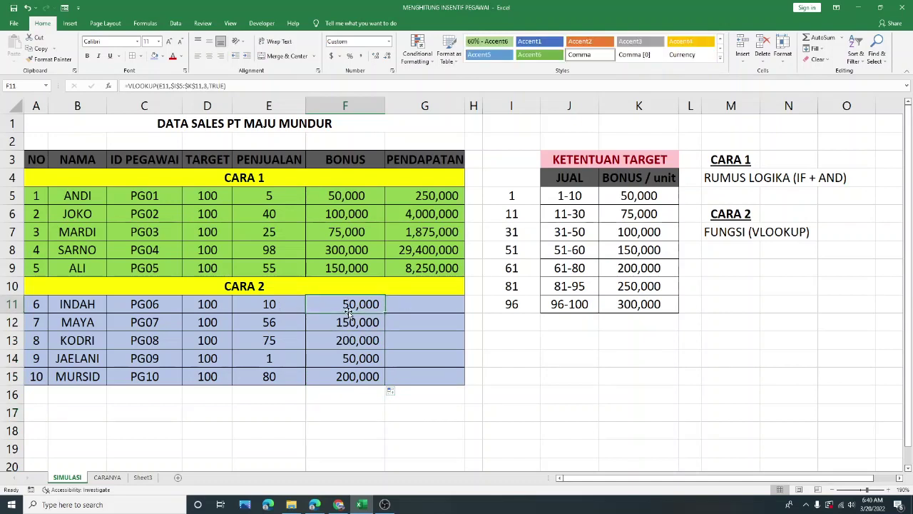
{"action": "left_click_drag", "start_coordinate": [358, 308], "coordinate": [353, 377]}
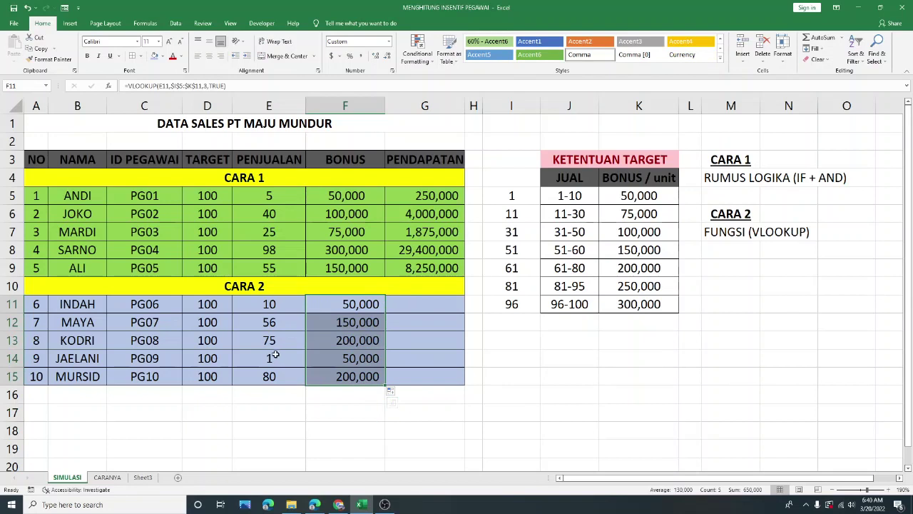
- Set the PG09 sales figure in E14 to 35 and check the CARA 2 bonuses in F11:F15
{"action": "left_click", "coordinate": [275, 355]}
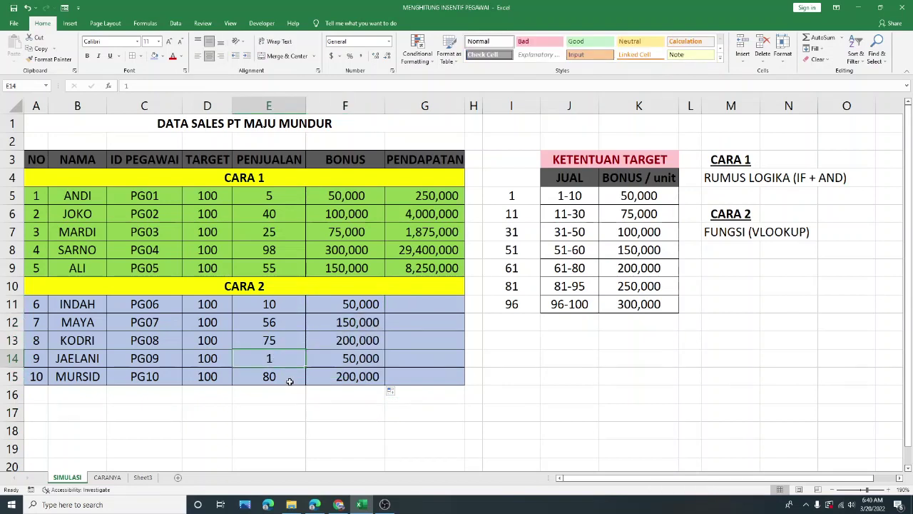
{"action": "type", "text": "35"}
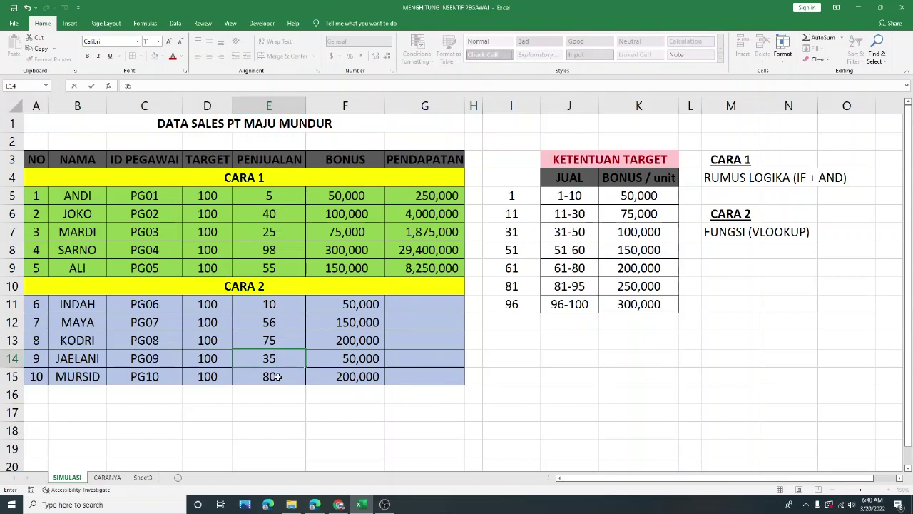
{"action": "key", "text": "Return"}
{"action": "left_click", "coordinate": [370, 358]}
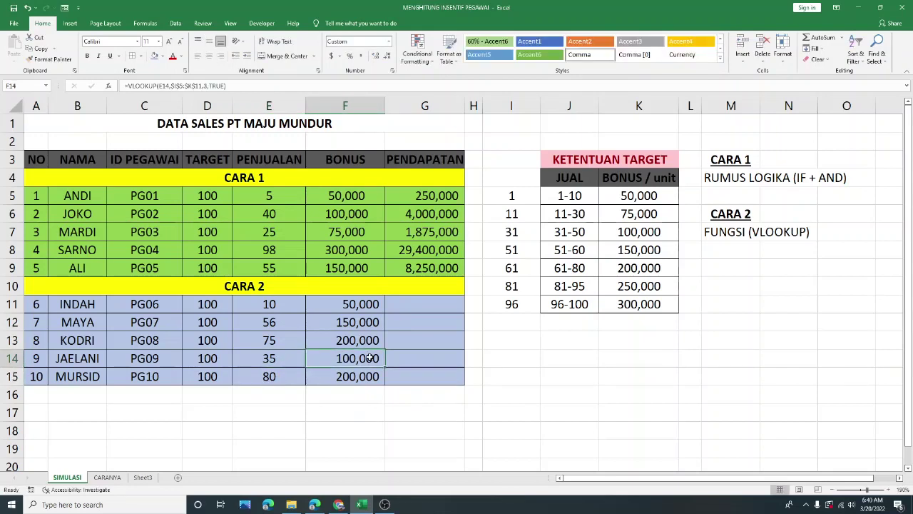
{"action": "left_click_drag", "start_coordinate": [369, 307], "coordinate": [367, 377]}
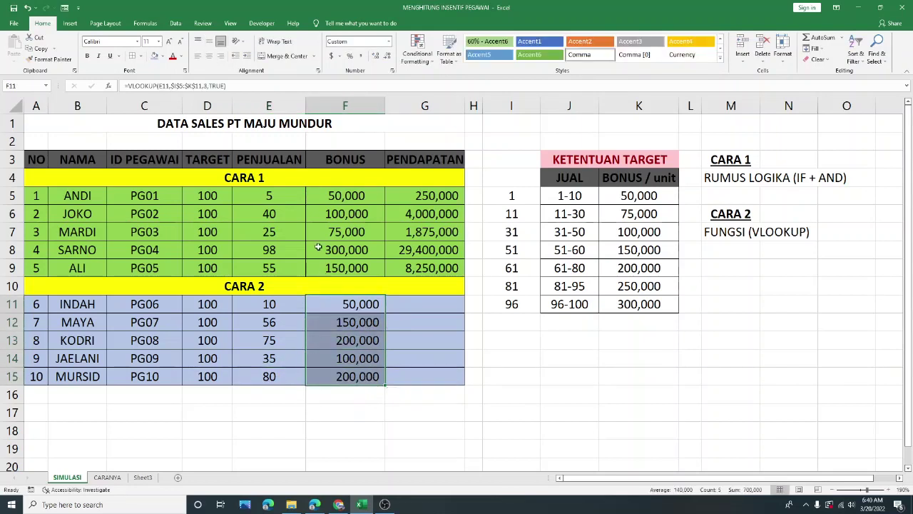
{"action": "left_click", "coordinate": [267, 183]}
{"action": "left_click", "coordinate": [279, 307]}
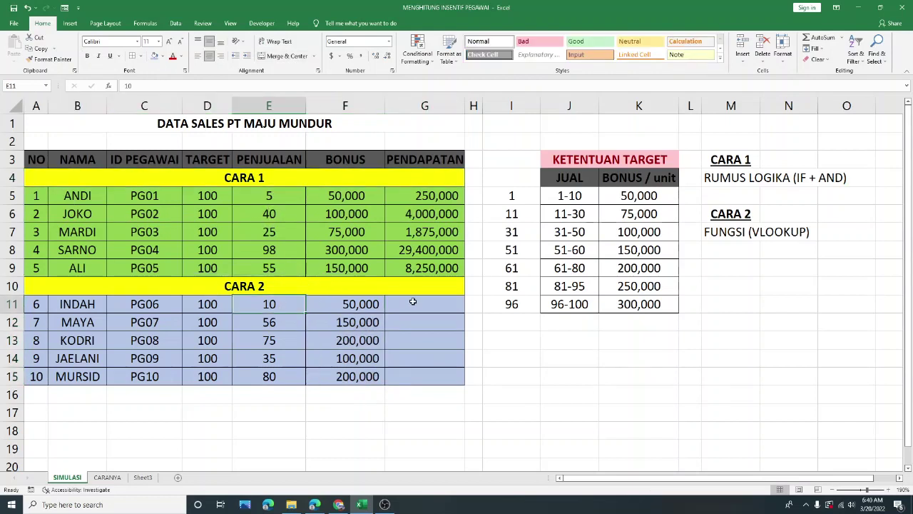
- Calculate the first CARA 2 income in G11 as bonus times sales with the formula =F11*E11
{"action": "left_click", "coordinate": [412, 303]}
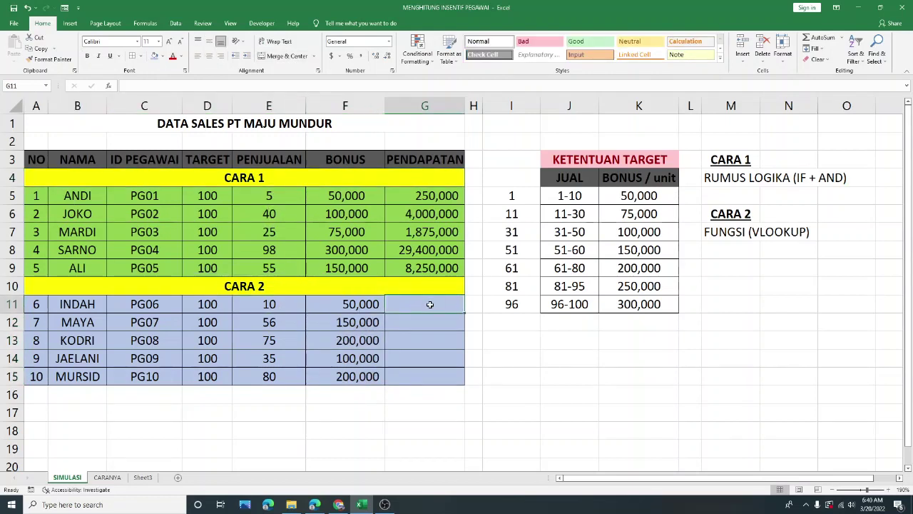
{"action": "type", "text": "="}
{"action": "left_click", "coordinate": [348, 304]}
{"action": "type", "text": "*"}
{"action": "left_click", "coordinate": [292, 303]}
{"action": "key", "text": "Return"}
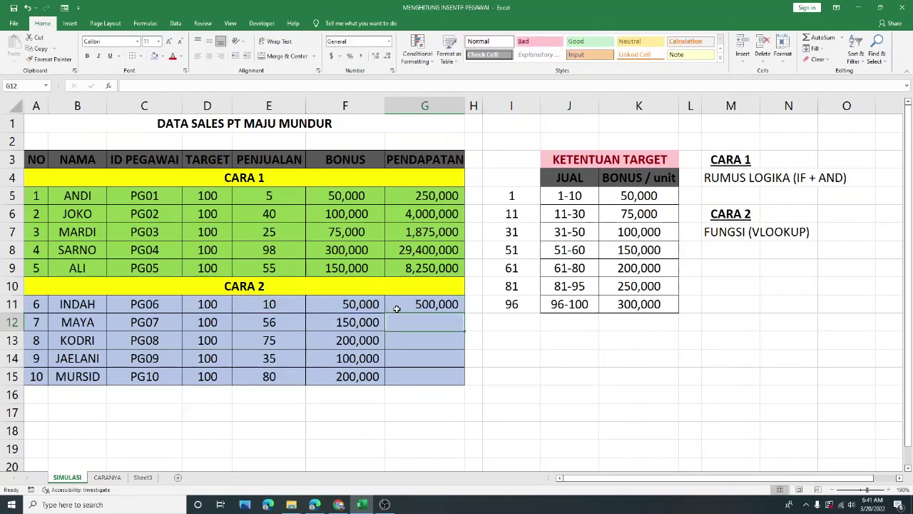
- Fill the income formula from G11 down to G15 and review the CARA 2 incomes
{"action": "left_click", "coordinate": [434, 308]}
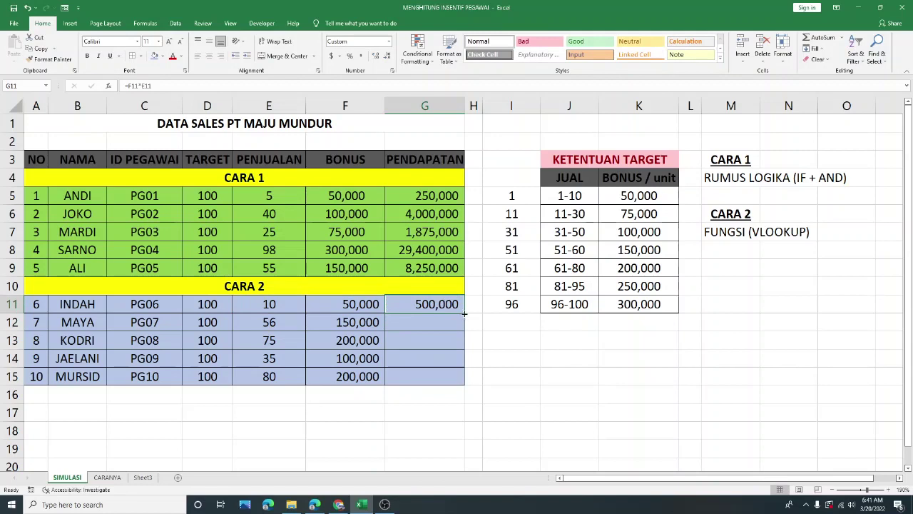
{"action": "double_click", "coordinate": [465, 313]}
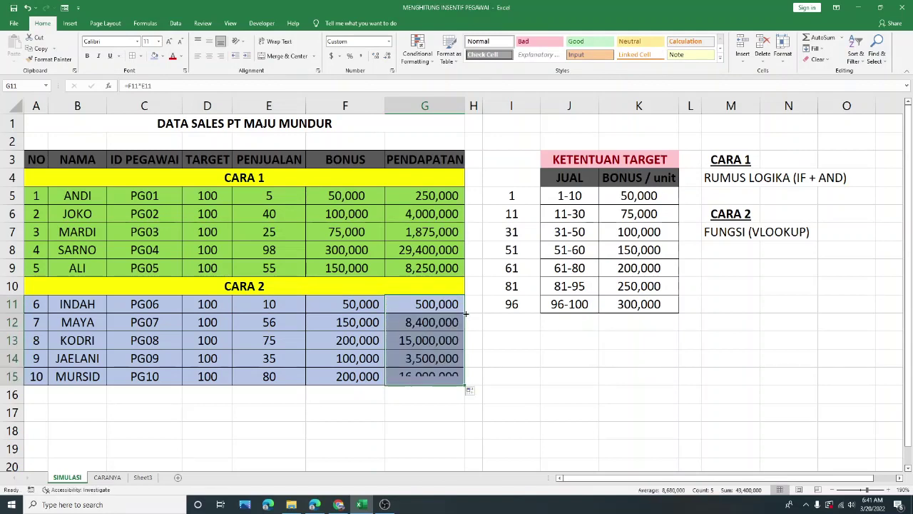
{"action": "left_click", "coordinate": [512, 343]}
{"action": "left_click_drag", "start_coordinate": [433, 307], "coordinate": [444, 377]}
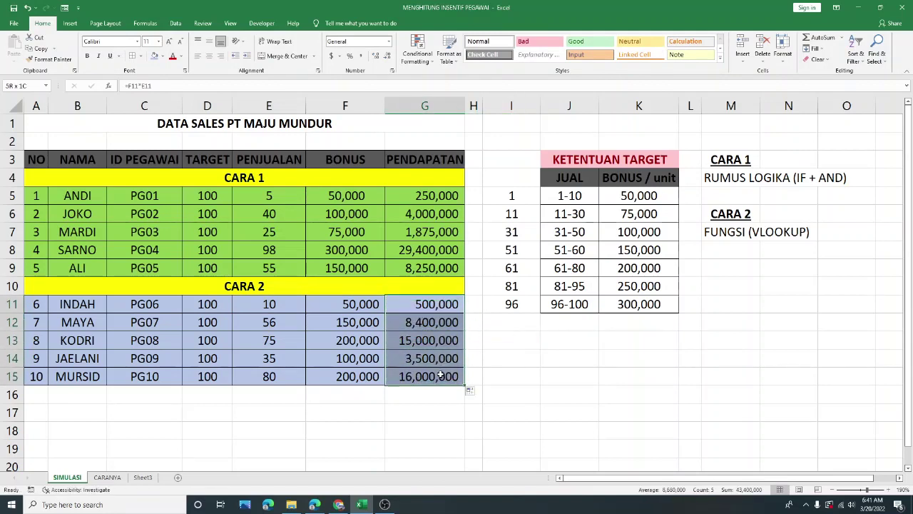
{"action": "left_click", "coordinate": [528, 361]}
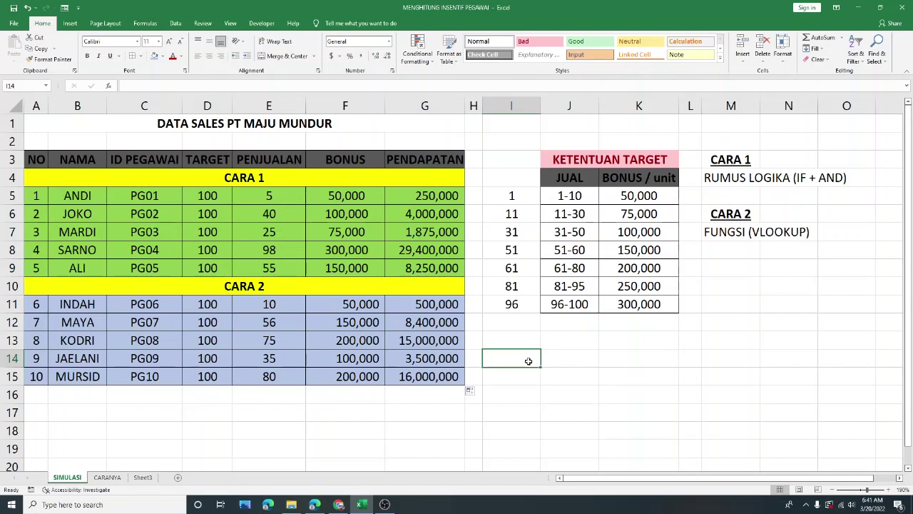
- Review the bonuses of both methods and the CARA 1 employee, target and sales data in rows 5 to 9
{"action": "left_click_drag", "start_coordinate": [357, 305], "coordinate": [372, 376]}
{"action": "left_click_drag", "start_coordinate": [341, 199], "coordinate": [346, 268]}
{"action": "left_click", "coordinate": [75, 197]}
{"action": "left_click_drag", "start_coordinate": [75, 197], "coordinate": [129, 251]}
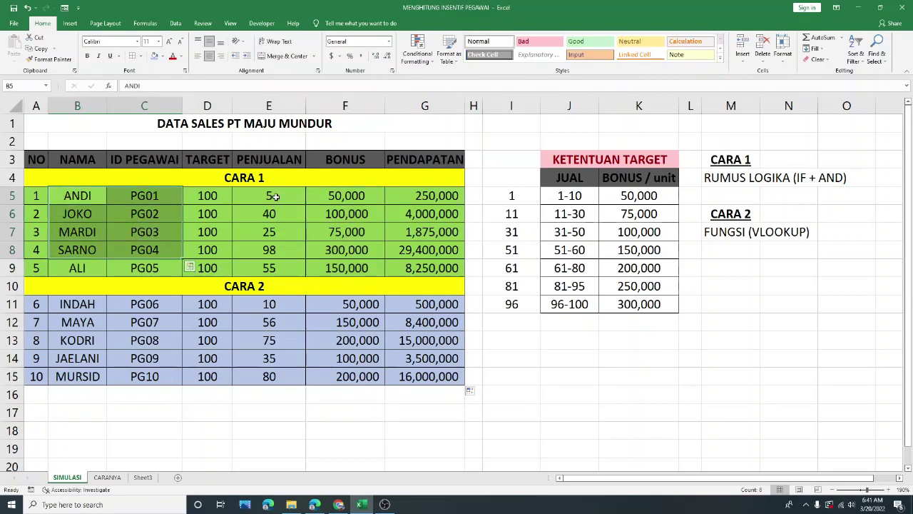
{"action": "left_click_drag", "start_coordinate": [212, 197], "coordinate": [216, 259]}
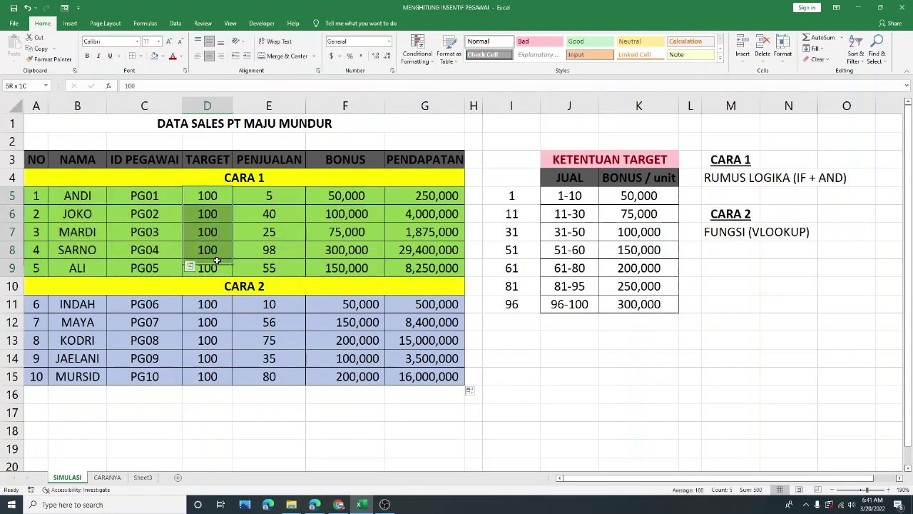
{"action": "left_click_drag", "start_coordinate": [274, 199], "coordinate": [273, 242]}
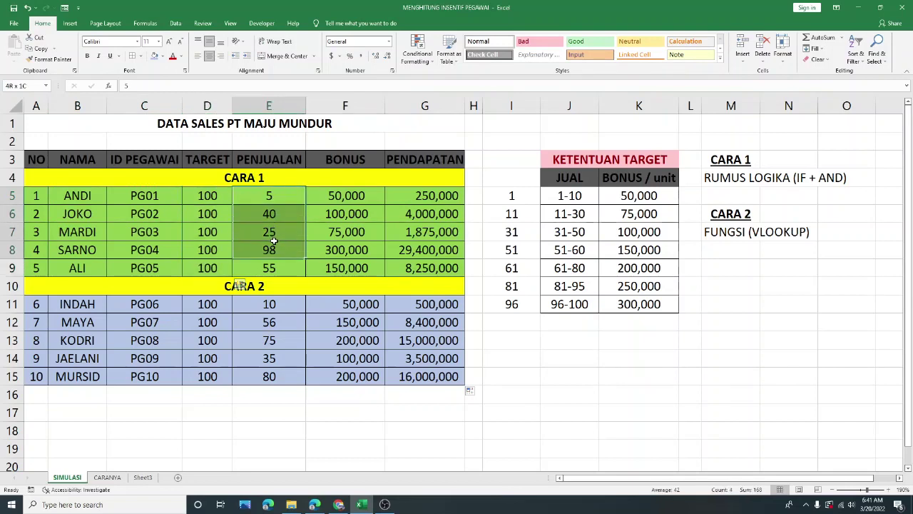
{"action": "left_click", "coordinate": [270, 105]}
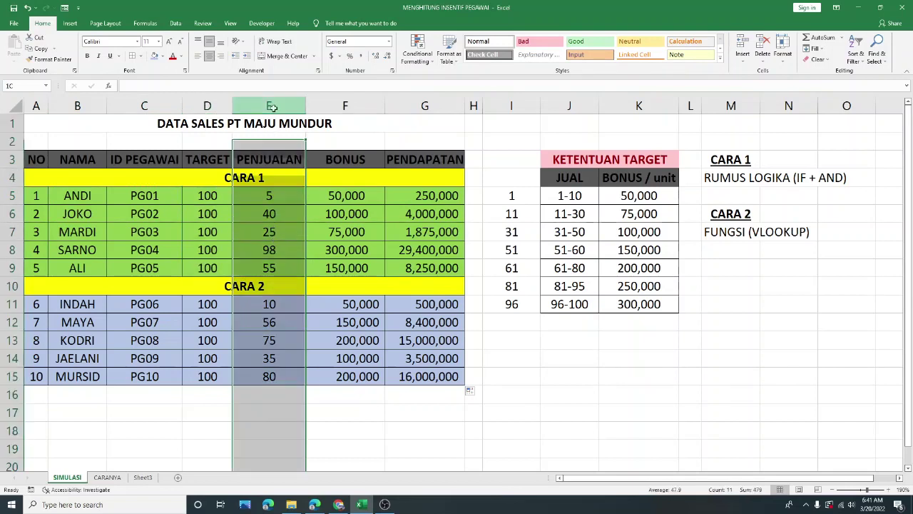
{"action": "left_click", "coordinate": [279, 195]}
{"action": "left_click", "coordinate": [275, 210]}
{"action": "left_click", "coordinate": [279, 234]}
{"action": "left_click", "coordinate": [281, 249]}
{"action": "left_click", "coordinate": [282, 261]}
{"action": "left_click_drag", "start_coordinate": [344, 202], "coordinate": [350, 265]}
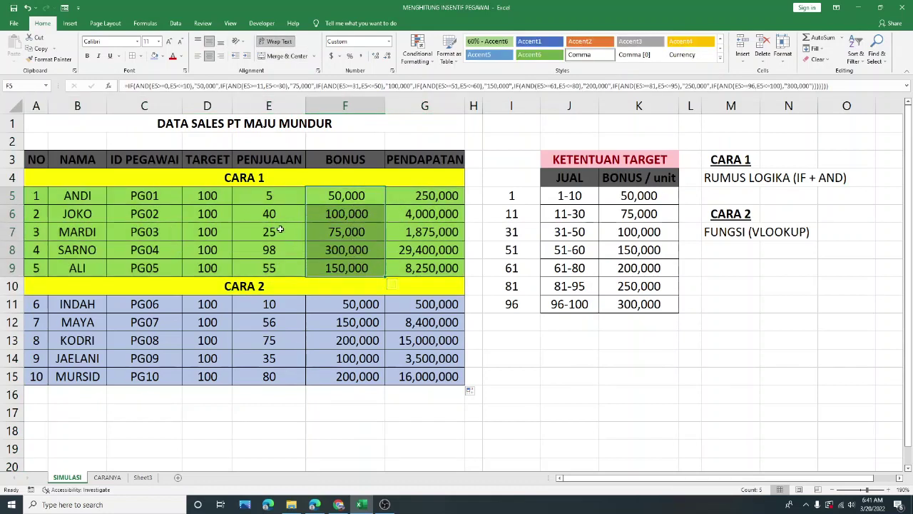
- Compare the CARA 1 and CARA 2 bonus and income results with the method notes in M3:M7
{"action": "left_click", "coordinate": [268, 212]}
{"action": "left_click", "coordinate": [212, 209]}
{"action": "left_click_drag", "start_coordinate": [375, 202], "coordinate": [412, 257]}
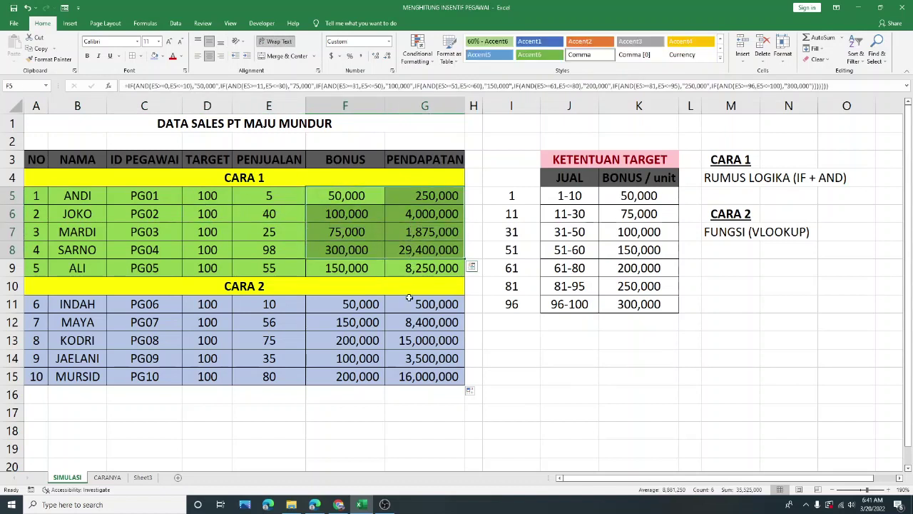
{"action": "left_click_drag", "start_coordinate": [368, 305], "coordinate": [424, 376]}
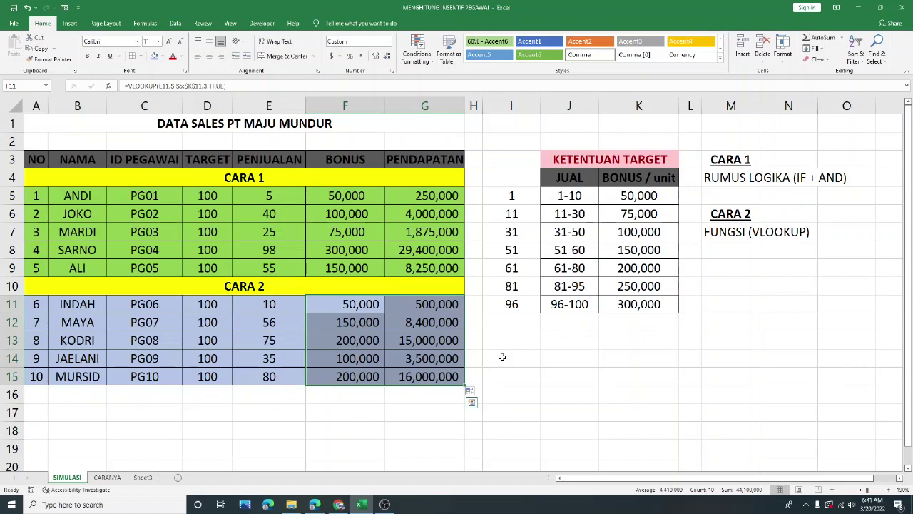
{"action": "left_click_drag", "start_coordinate": [731, 165], "coordinate": [820, 174]}
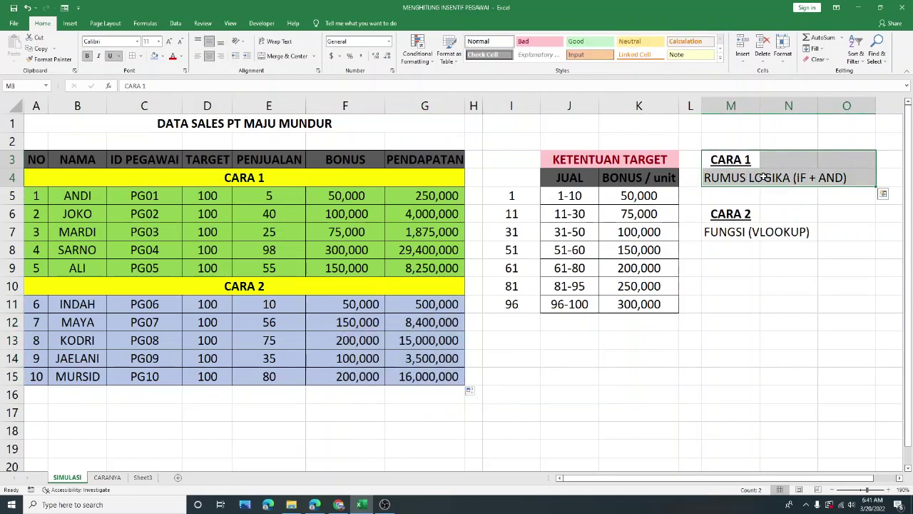
{"action": "left_click_drag", "start_coordinate": [731, 159], "coordinate": [831, 178]}
{"action": "left_click_drag", "start_coordinate": [731, 216], "coordinate": [802, 239]}
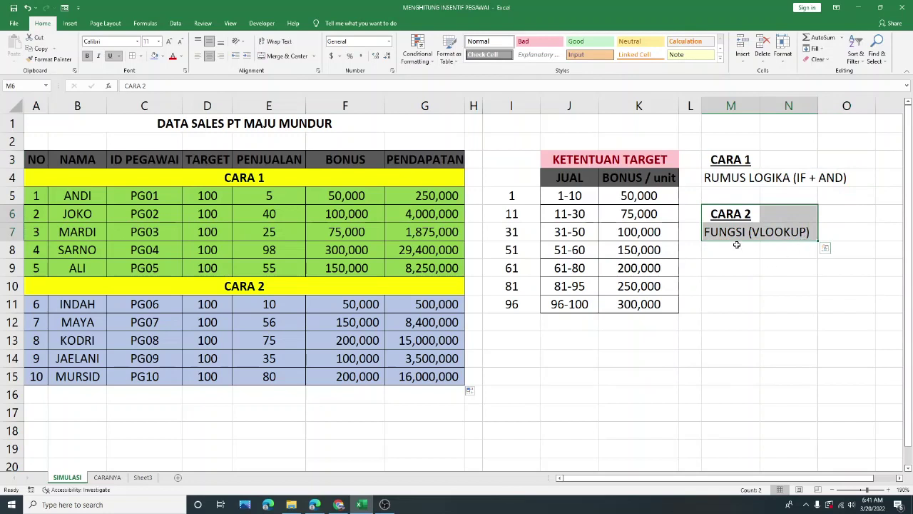
{"action": "left_click", "coordinate": [745, 262]}
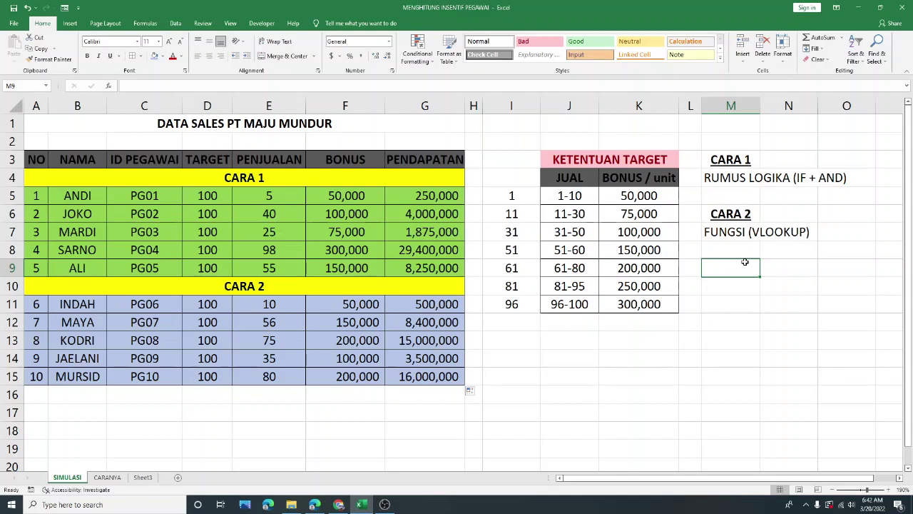
{"action": "left_click_drag", "start_coordinate": [354, 201], "coordinate": [355, 268]}
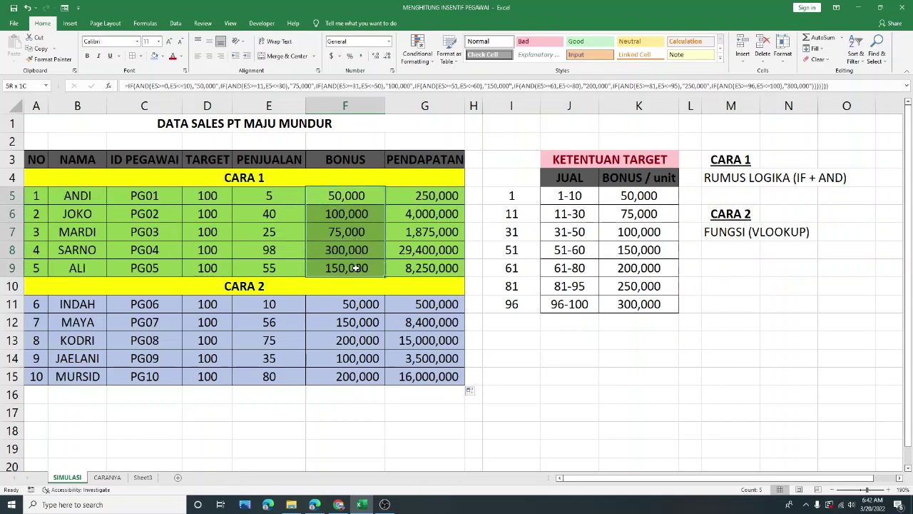
{"action": "left_click_drag", "start_coordinate": [430, 206], "coordinate": [428, 270]}
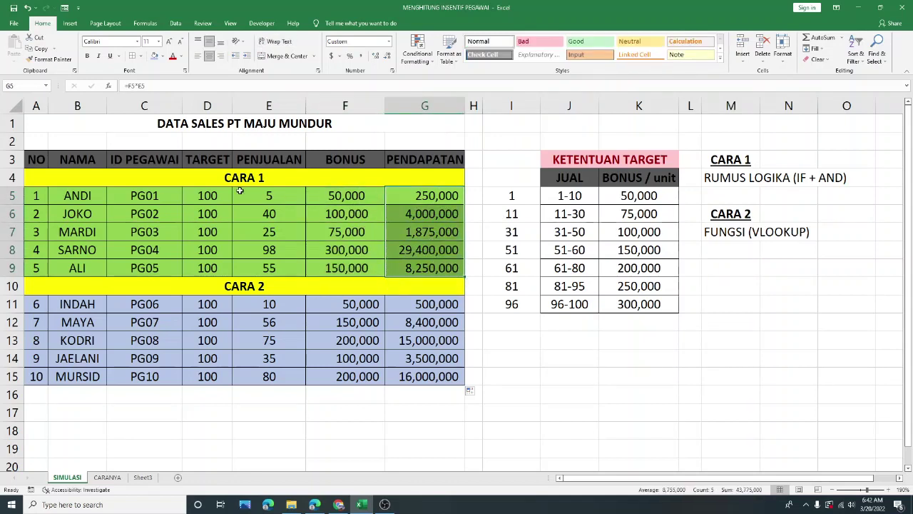